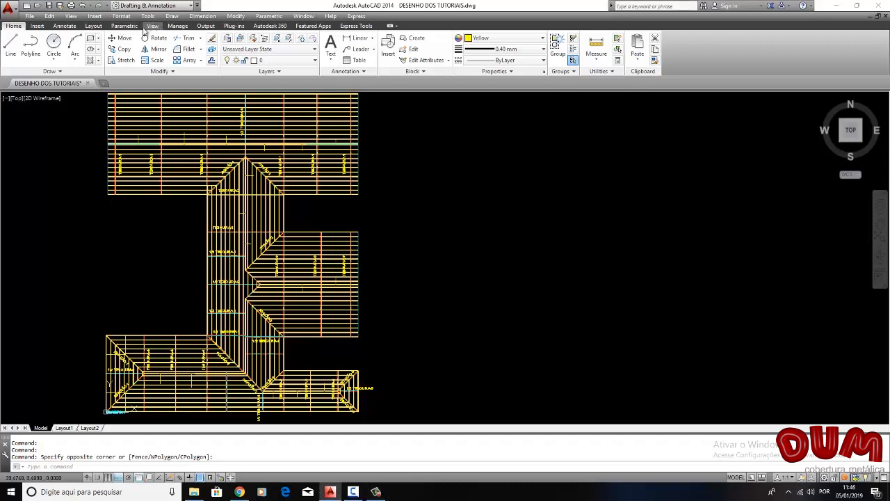
Step: Orbit the metal roof model into a 3D view and examine its trusses and hips from different angles
{"action": "left_click", "coordinate": [156, 26]}
{"action": "left_click", "coordinate": [62, 48]}
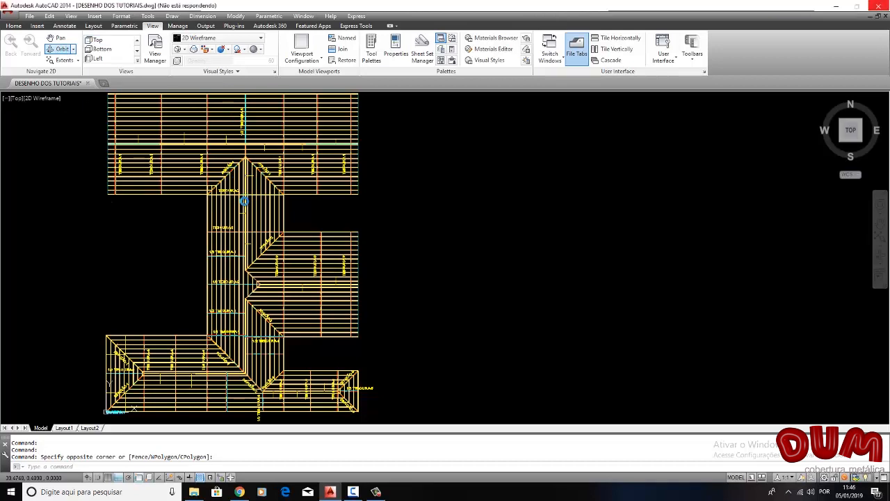
{"action": "left_click_drag", "start_coordinate": [231, 221], "coordinate": [268, 144]}
{"action": "left_click_drag", "start_coordinate": [302, 221], "coordinate": [275, 239]}
{"action": "scroll", "coordinate": [245, 237], "scroll_direction": "up", "scroll_amount": 2}
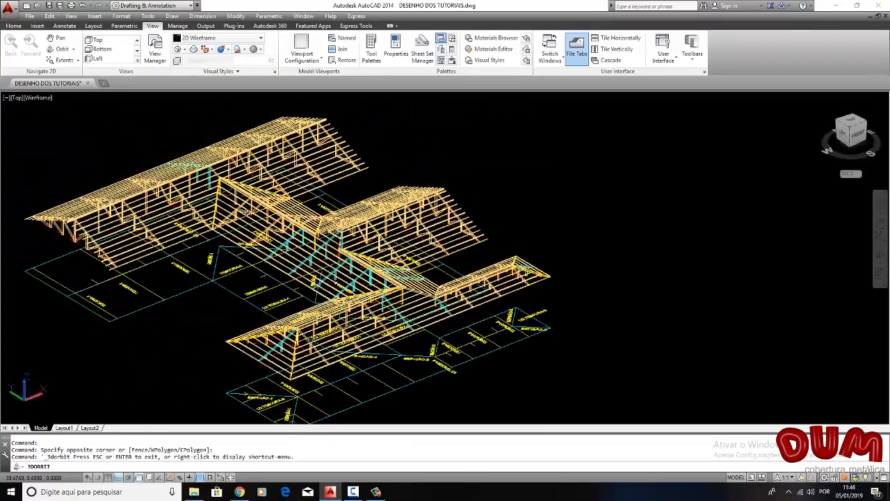
{"action": "scroll", "coordinate": [249, 211], "scroll_direction": "down", "scroll_amount": 1}
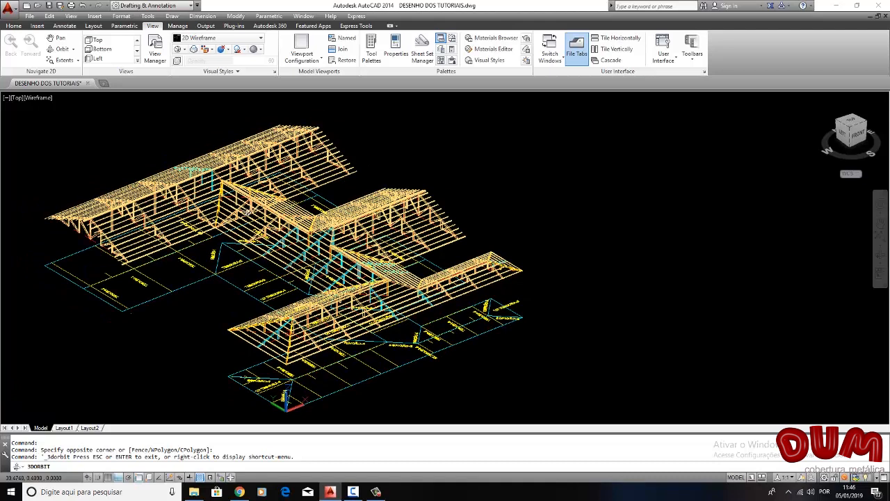
{"action": "left_click_drag", "start_coordinate": [266, 188], "coordinate": [239, 194]}
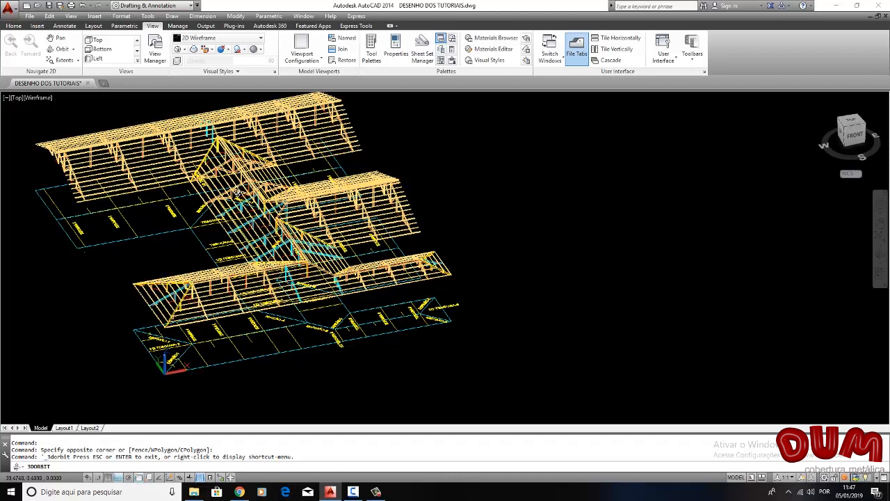
{"action": "middle_click_drag", "start_coordinate": [331, 196], "coordinate": [341, 222]}
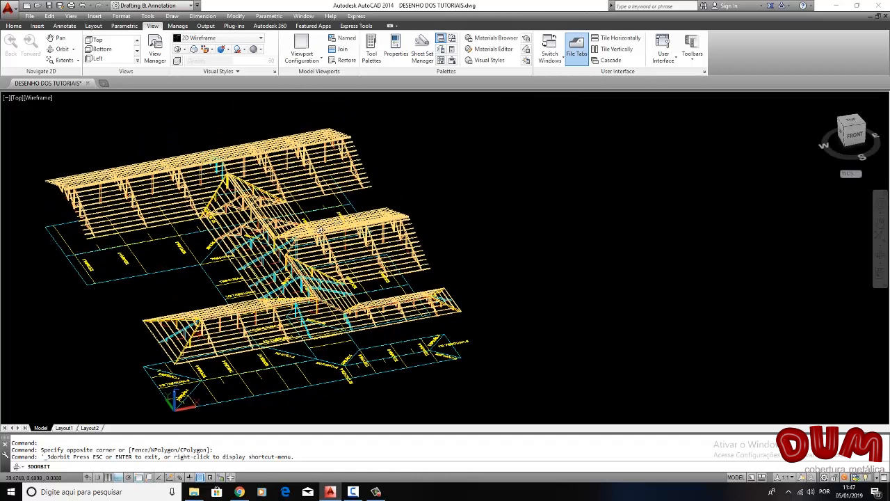
{"action": "key", "text": "Escape"}
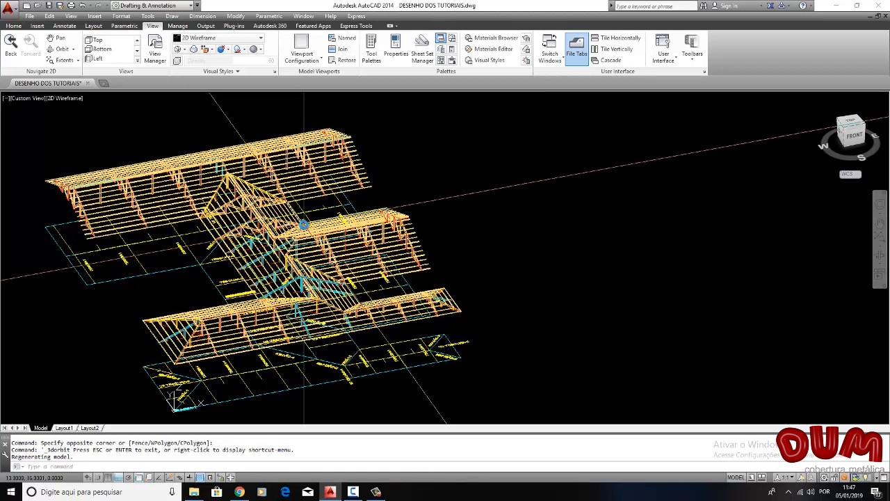
Step: Restore the plan view of the current UCS and frame the whole roof with free space around it
{"action": "type", "text": "PLAN"}
{"action": "key", "text": "Return"}
{"action": "key", "text": "Return"}
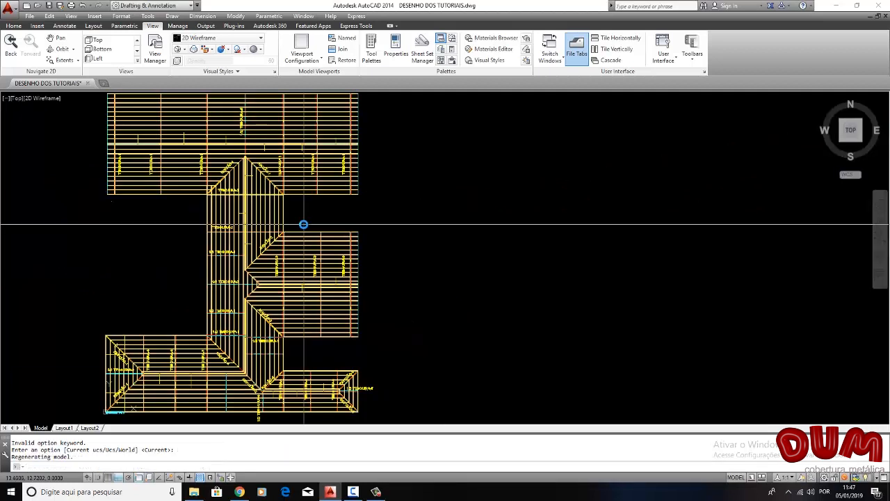
{"action": "scroll", "coordinate": [306, 248], "scroll_direction": "down", "scroll_amount": 4}
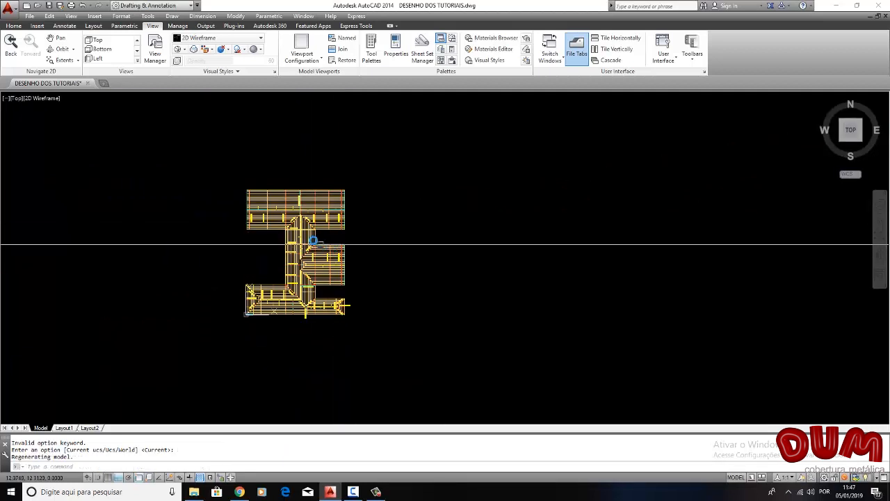
{"action": "scroll", "coordinate": [314, 240], "scroll_direction": "up", "scroll_amount": 4}
{"action": "scroll", "coordinate": [313, 240], "scroll_direction": "down", "scroll_amount": 3}
{"action": "middle_click_drag", "start_coordinate": [380, 220], "coordinate": [412, 218]}
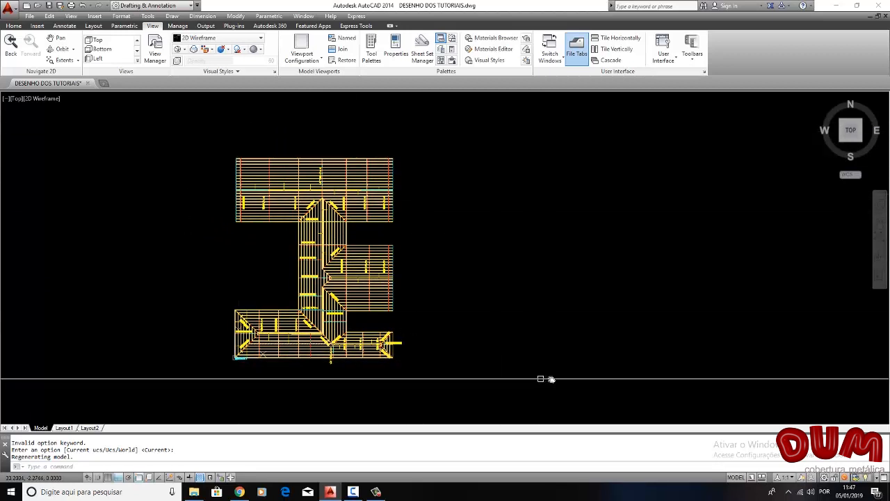
Step: Launch the DUMmetalica application with the METAL command and open its Gerador_2D tool for generating 2D from 3D
{"action": "type", "text": "METAL"}
{"action": "key", "text": "Return"}
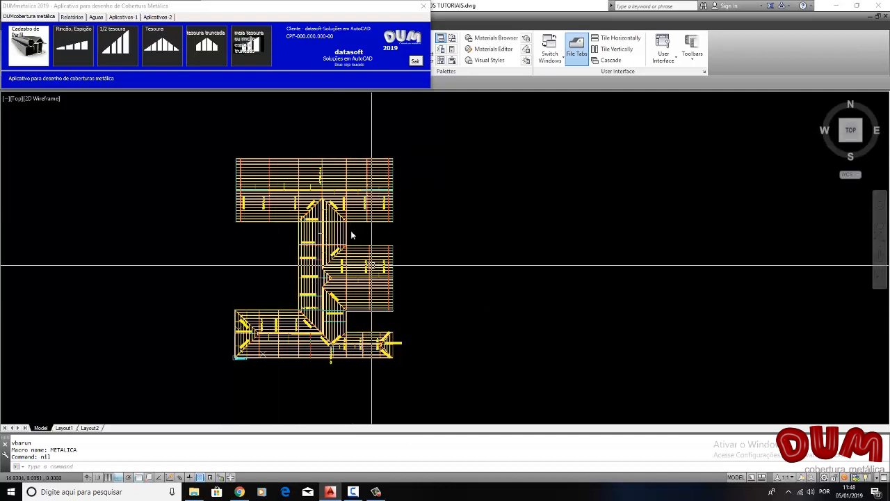
{"action": "left_click", "coordinate": [162, 17]}
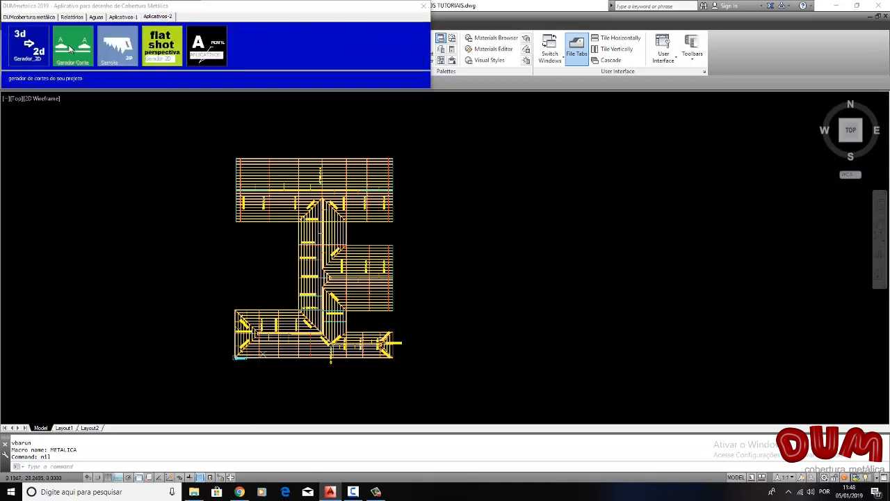
{"action": "left_click", "coordinate": [29, 53]}
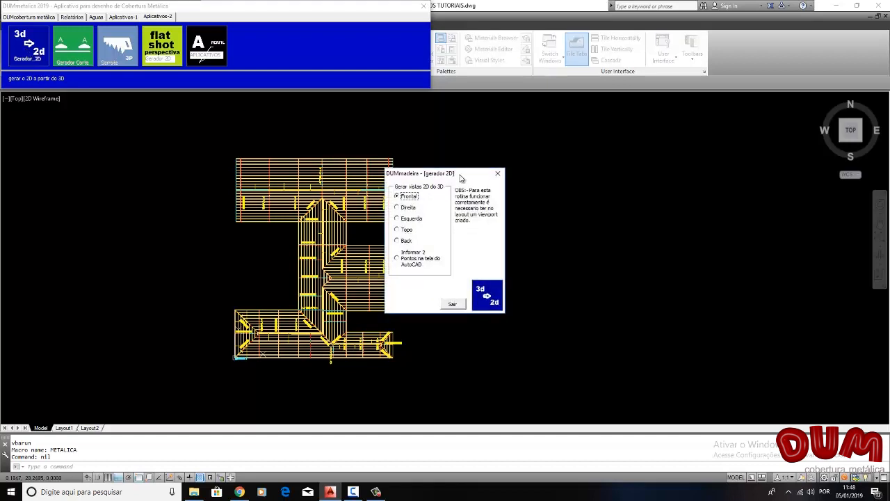
Step: Generate the Topo 2D view from the entire roof model, place it up and to the right of the model, and close the generator
{"action": "mouse_move", "coordinate": [449, 175]}
{"action": "left_mouse_down"}
{"action": "mouse_move", "coordinate": [398, 153]}
{"action": "mouse_move", "coordinate": [248, 145]}
{"action": "mouse_move", "coordinate": [518, 149]}
{"action": "mouse_move", "coordinate": [496, 146]}
{"action": "left_mouse_up"}
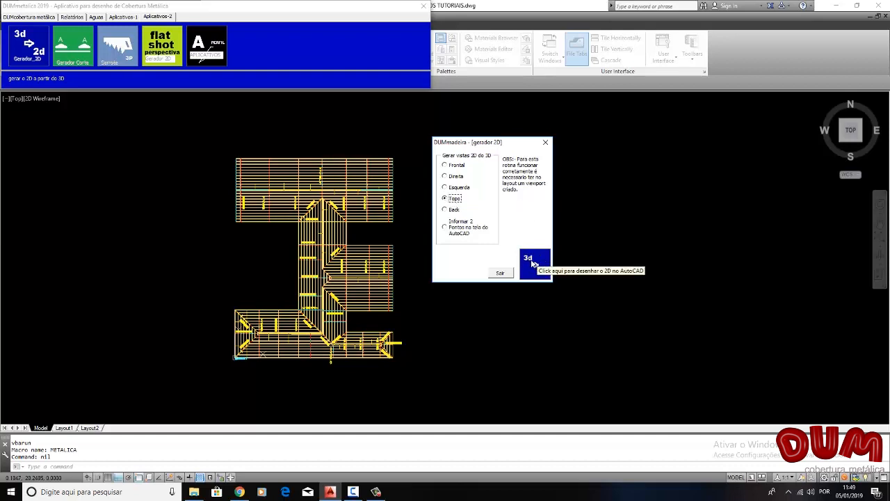
{"action": "left_click", "coordinate": [534, 263]}
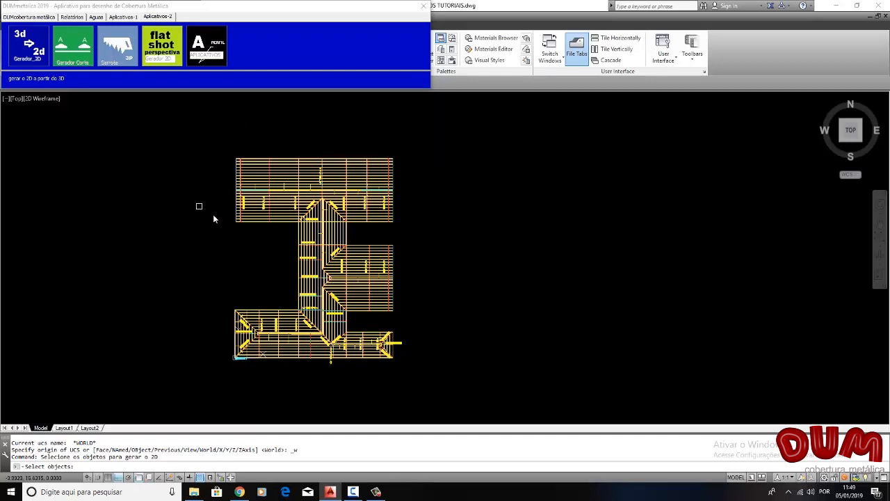
{"action": "left_click", "coordinate": [400, 372]}
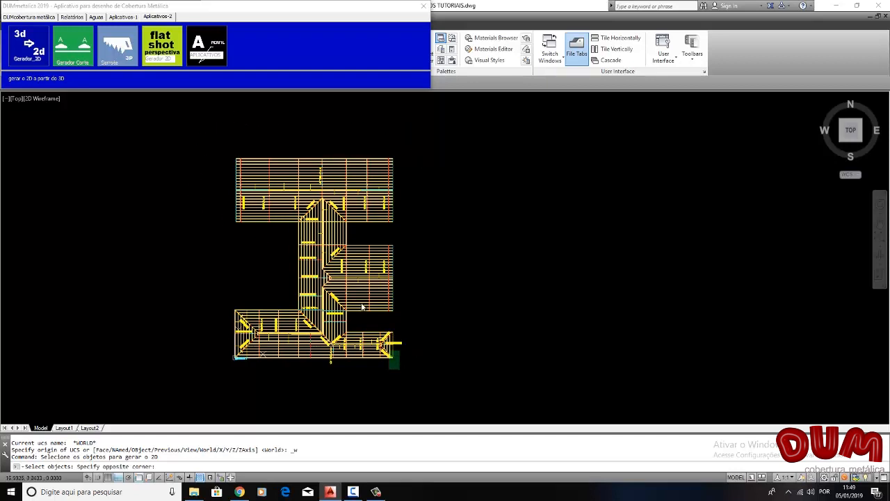
{"action": "left_click", "coordinate": [222, 146]}
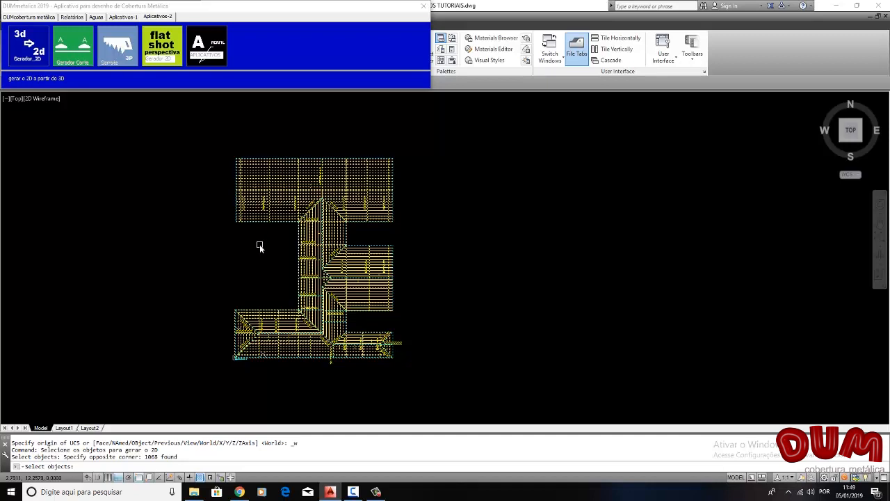
{"action": "key", "text": "Return"}
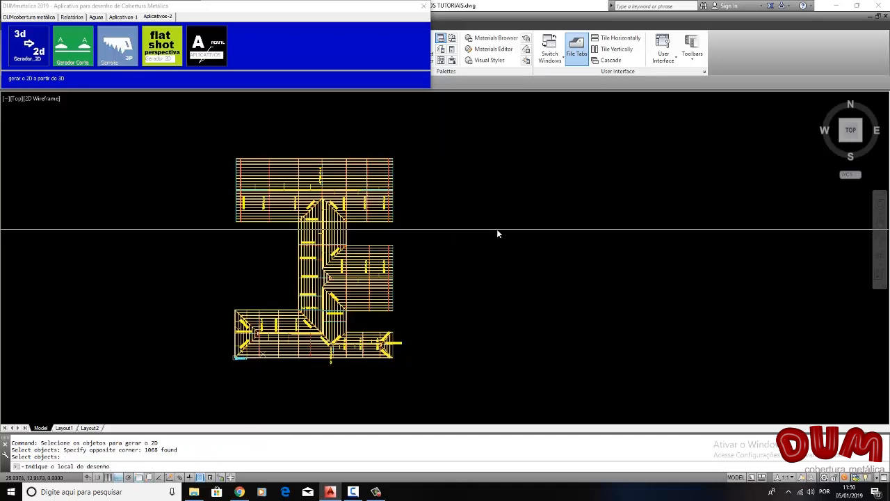
{"action": "scroll", "coordinate": [533, 195], "scroll_direction": "down", "scroll_amount": 4}
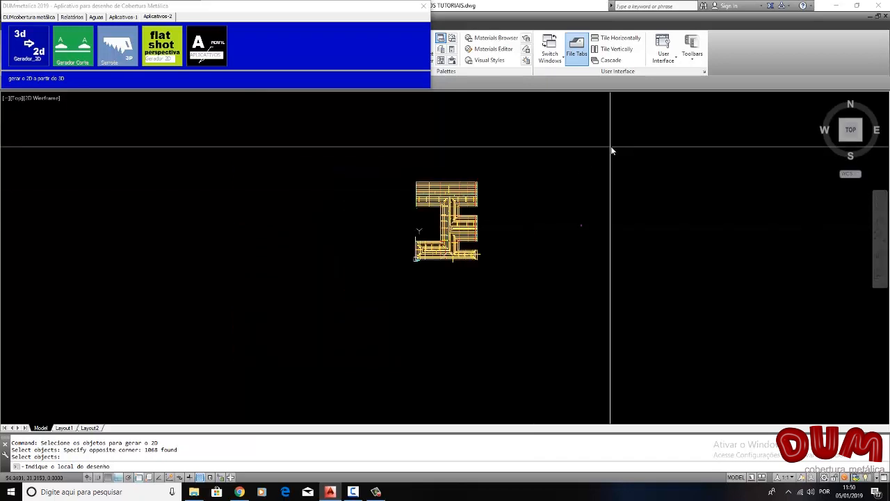
{"action": "left_click", "coordinate": [611, 146]}
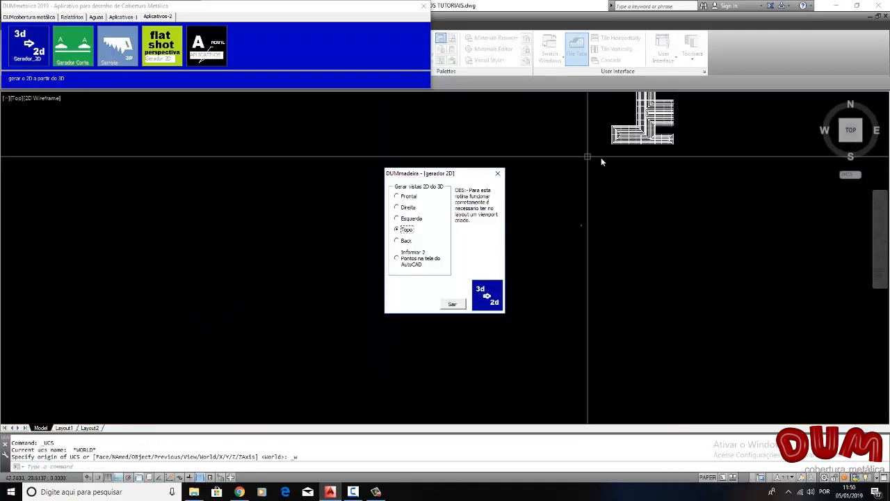
{"action": "left_click", "coordinate": [450, 307]}
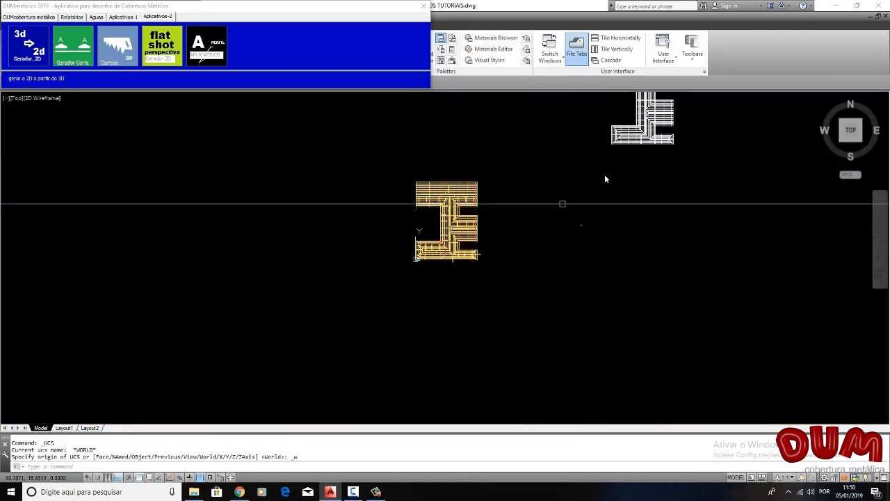
Step: Inspect the generated 2D roof drawing up close and in a 3D view to check its linework and flatness
{"action": "middle_click_drag", "start_coordinate": [571, 191], "coordinate": [436, 274]}
{"action": "scroll", "coordinate": [507, 209], "scroll_direction": "up", "scroll_amount": 4}
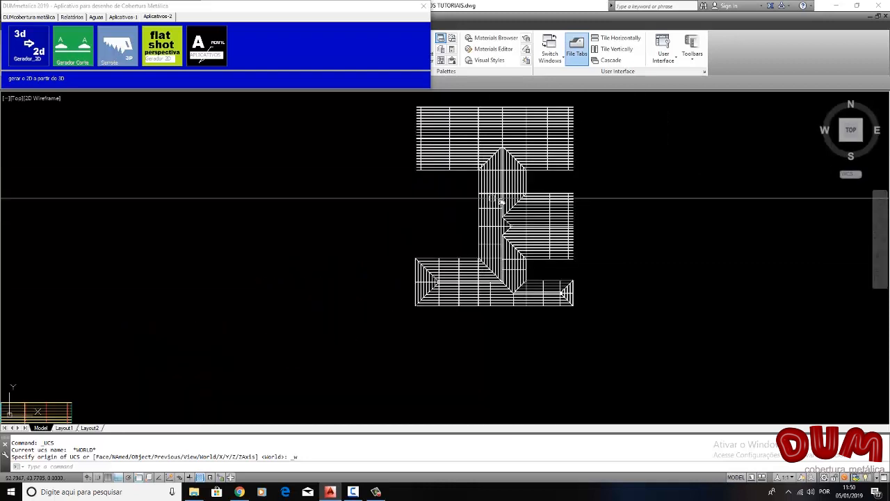
{"action": "scroll", "coordinate": [507, 209], "scroll_direction": "up", "scroll_amount": 2}
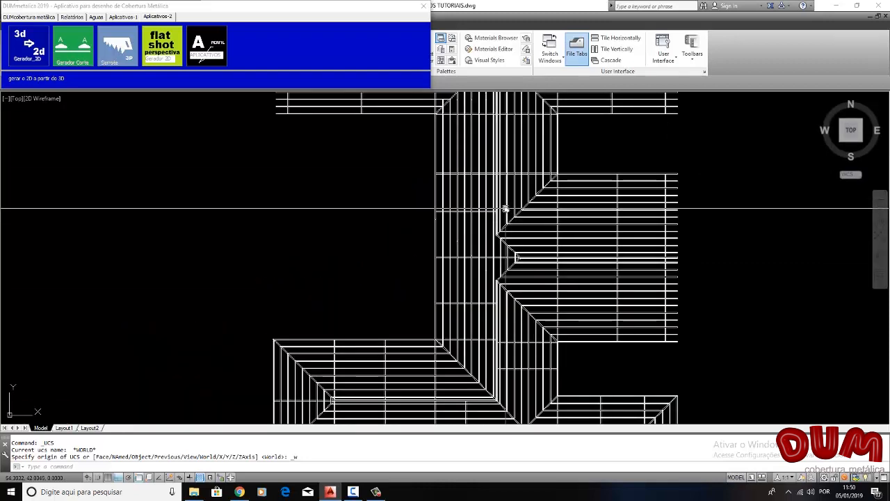
{"action": "scroll", "coordinate": [595, 211], "scroll_direction": "down", "scroll_amount": 2}
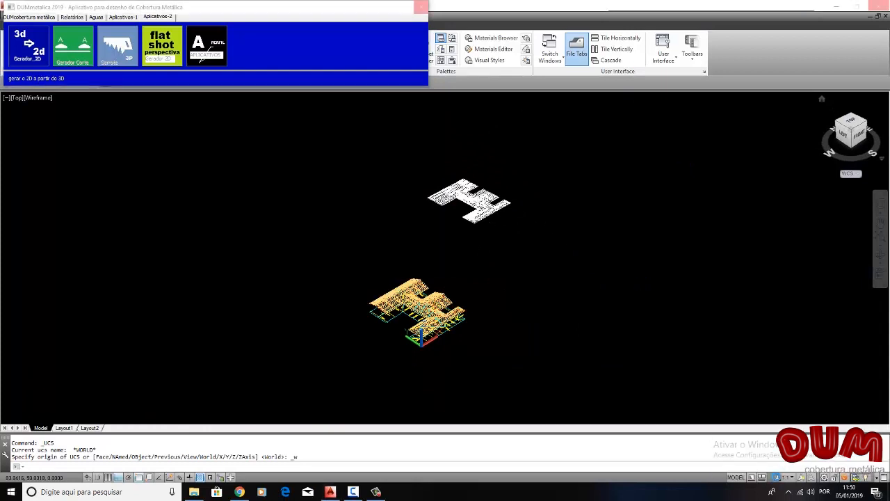
{"action": "left_click", "coordinate": [801, 493]}
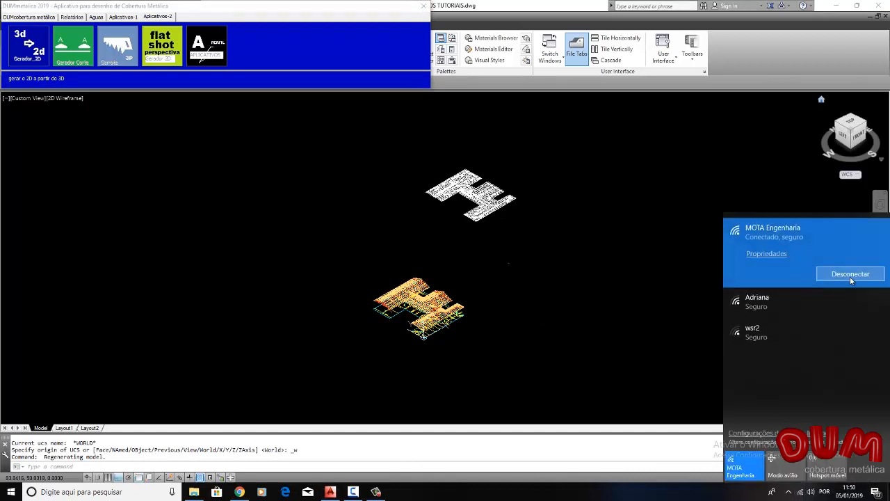
{"action": "left_click", "coordinate": [525, 238]}
{"action": "scroll", "coordinate": [478, 189], "scroll_direction": "up", "scroll_amount": 6}
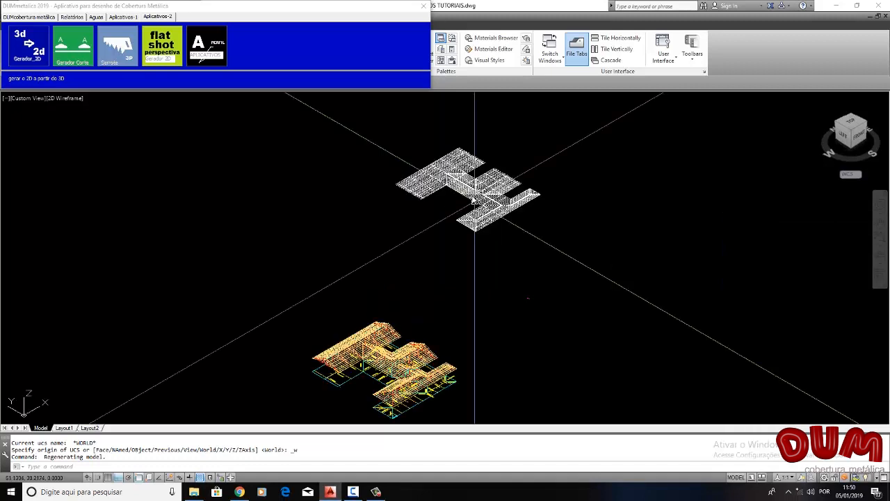
{"action": "scroll", "coordinate": [478, 189], "scroll_direction": "up", "scroll_amount": 2}
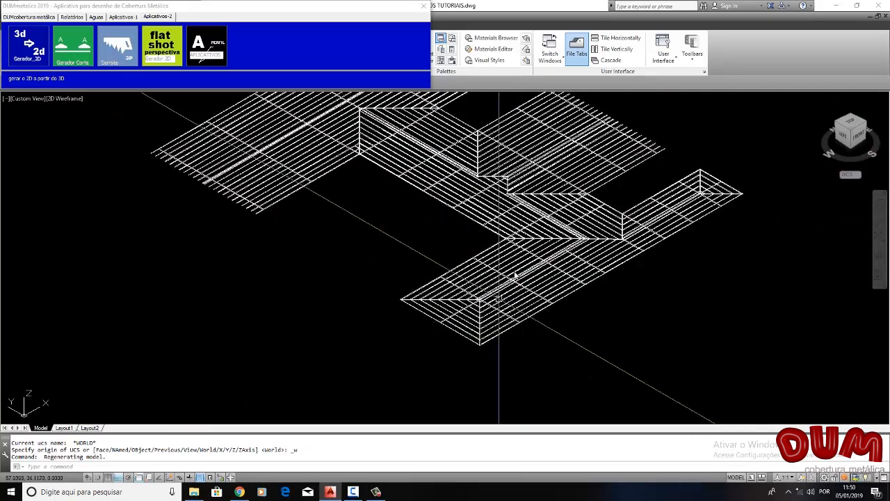
Step: Switch from the 3D view back to the plan view using the current UCS
{"action": "type", "text": "p"}
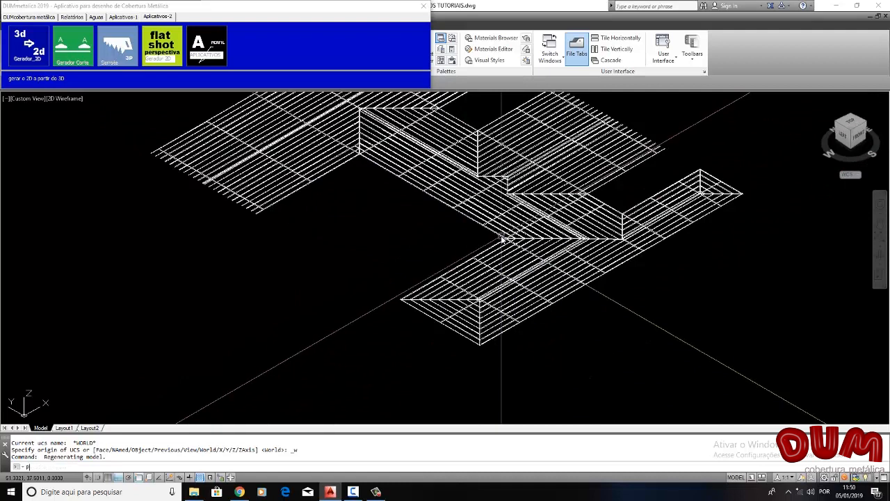
{"action": "type", "text": "lan"}
{"action": "key", "text": "Return"}
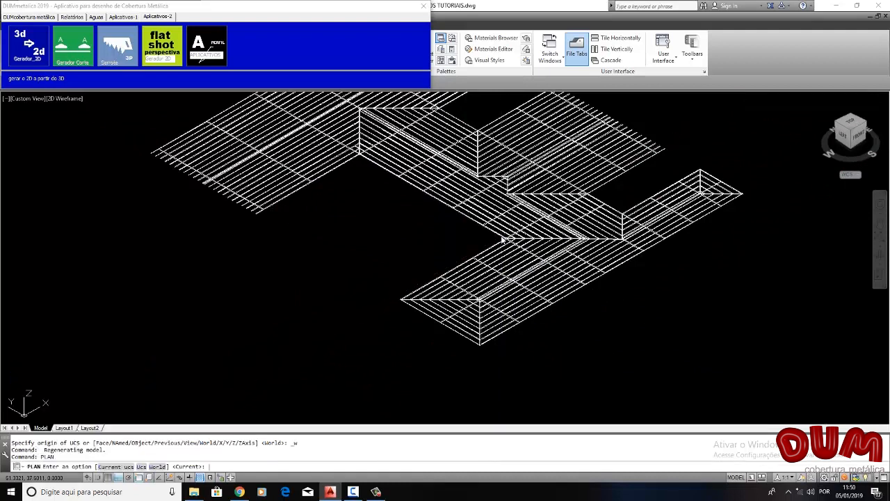
{"action": "key", "text": "Return"}
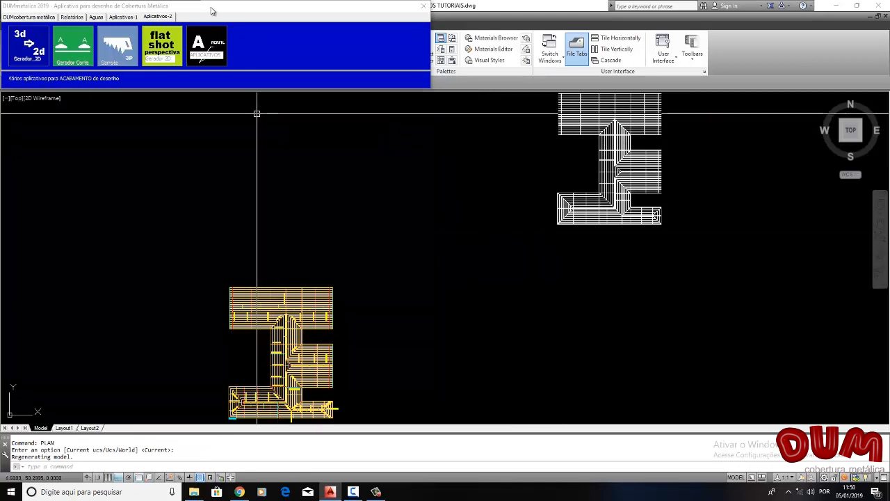
Step: Freeze the Ripa__2_3 layer and move the DUMmetalica window clear of the roof drawing
{"action": "mouse_move", "coordinate": [215, 7]}
{"action": "left_mouse_down"}
{"action": "mouse_move", "coordinate": [220, 109]}
{"action": "mouse_move", "coordinate": [229, 116]}
{"action": "left_mouse_up"}
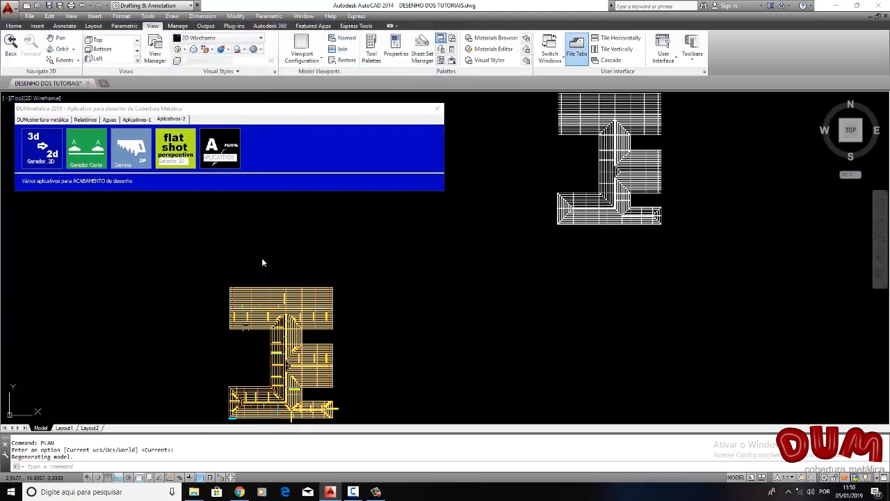
{"action": "left_click", "coordinate": [14, 26]}
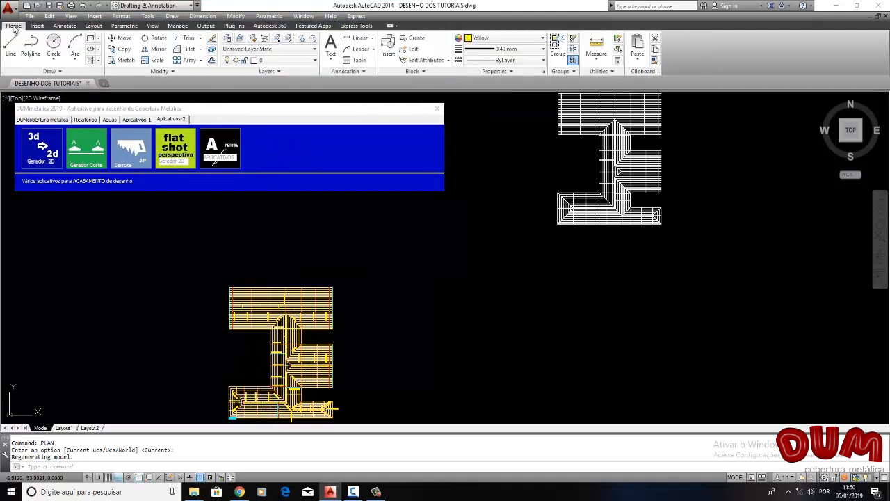
{"action": "left_click", "coordinate": [270, 61]}
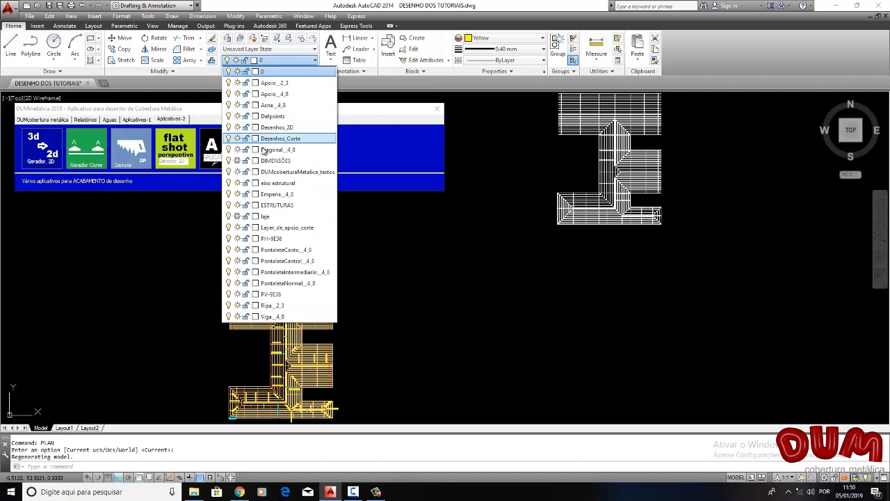
{"action": "left_click", "coordinate": [237, 305]}
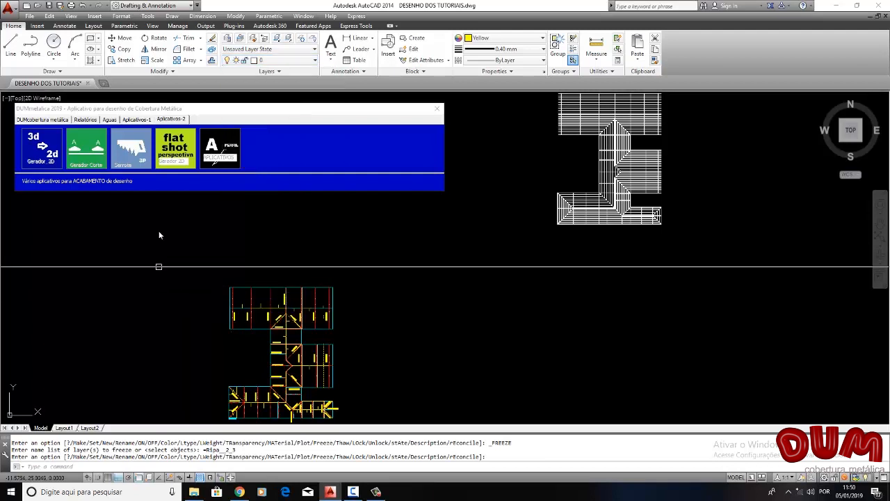
{"action": "scroll", "coordinate": [288, 271], "scroll_direction": "up", "scroll_amount": 2}
{"action": "middle_click_drag", "start_coordinate": [288, 272], "coordinate": [290, 231]}
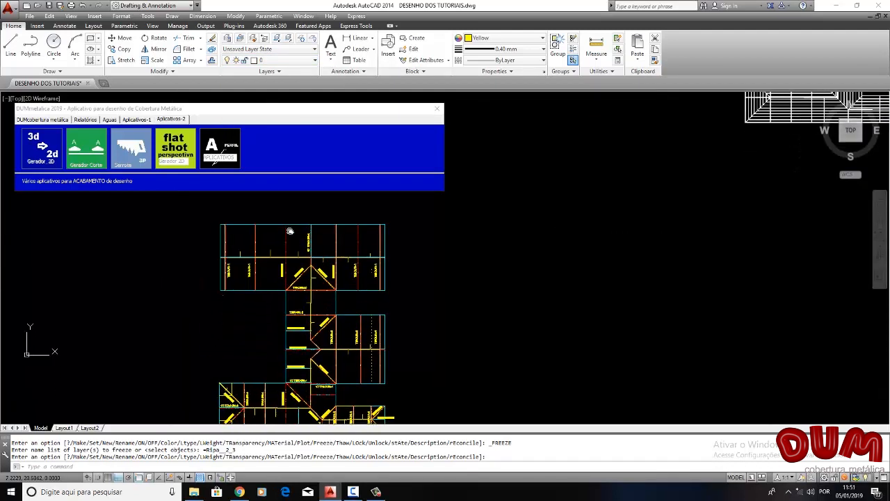
{"action": "scroll", "coordinate": [289, 235], "scroll_direction": "up", "scroll_amount": 2}
{"action": "left_click_drag", "start_coordinate": [270, 108], "coordinate": [275, 86]}
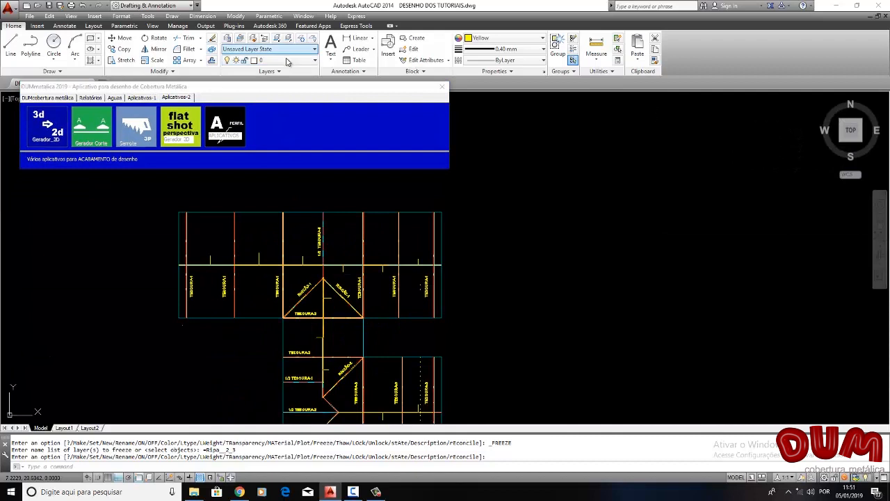
Step: Check the layer states in the layer list and move the DUMmetalica window clear of the roof model
{"action": "left_click", "coordinate": [288, 61]}
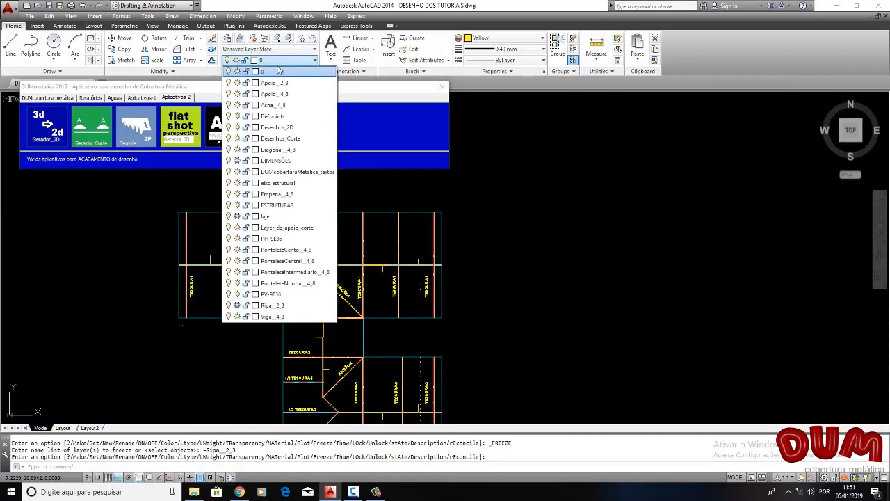
{"action": "left_click", "coordinate": [115, 215]}
{"action": "left_click_drag", "start_coordinate": [212, 89], "coordinate": [225, 38]}
{"action": "scroll", "coordinate": [320, 323], "scroll_direction": "down", "scroll_amount": 4}
{"action": "mouse_move", "coordinate": [318, 323]}
{"action": "middle_mouse_down"}
{"action": "mouse_move", "coordinate": [289, 216]}
{"action": "mouse_move", "coordinate": [286, 224]}
{"action": "middle_mouse_up"}
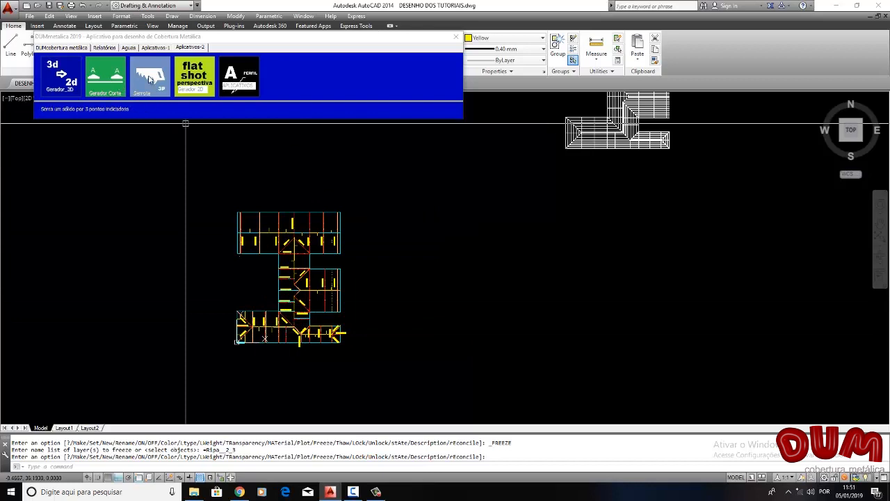
Step: Generate a Topo 2D view from the whole roof model, place it to the right of the first 2D top view, and close the generator
{"action": "left_click", "coordinate": [64, 78]}
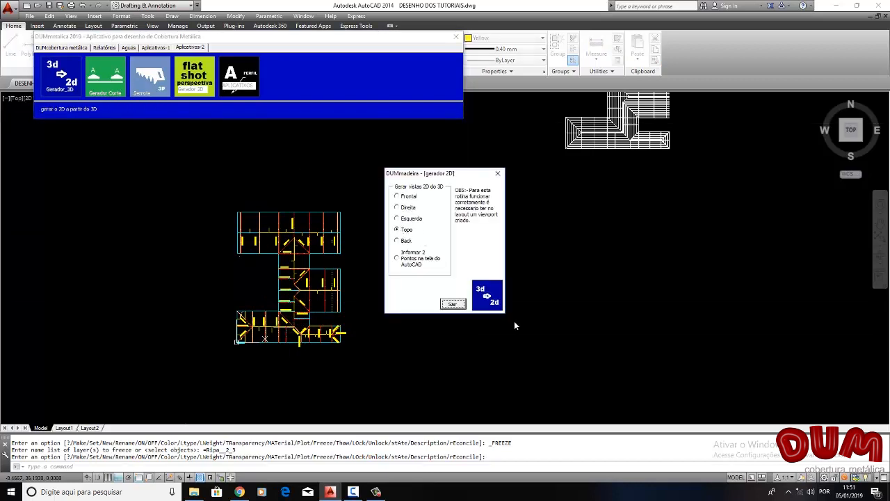
{"action": "left_click", "coordinate": [487, 295]}
{"action": "left_click", "coordinate": [358, 364]}
{"action": "left_click", "coordinate": [220, 197]}
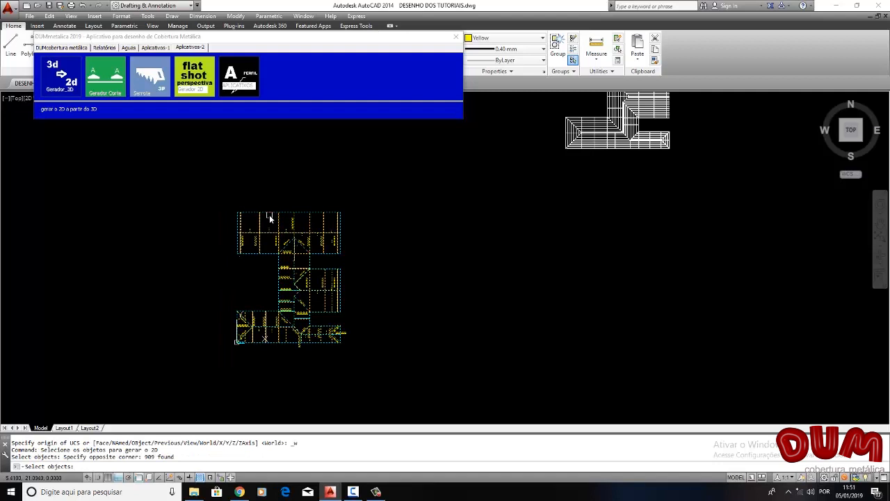
{"action": "key", "text": "Return"}
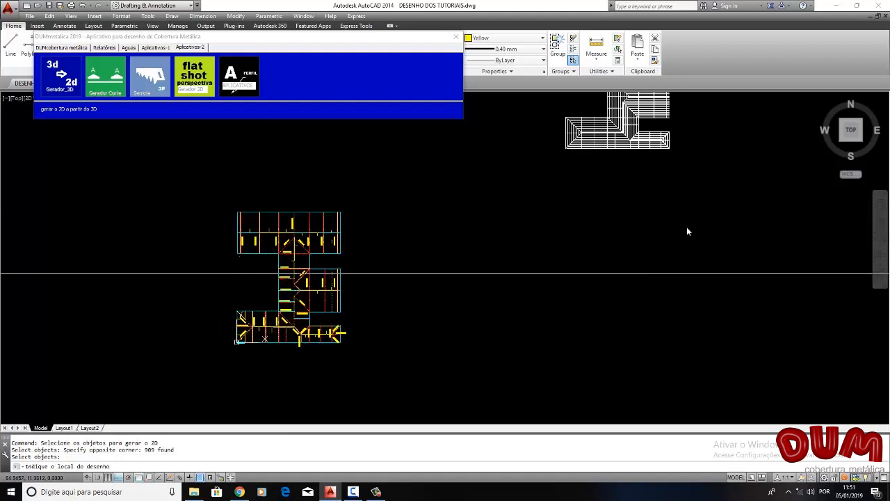
{"action": "middle_click_drag", "start_coordinate": [670, 161], "coordinate": [476, 258]}
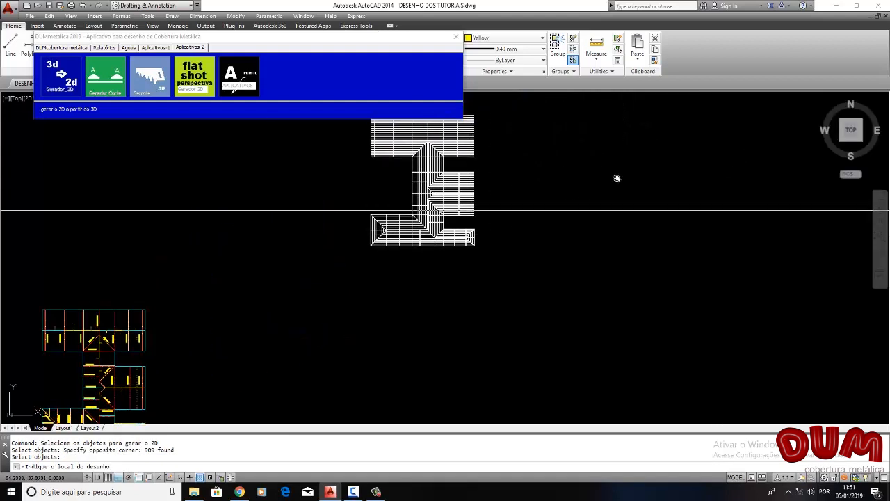
{"action": "middle_click_drag", "start_coordinate": [642, 182], "coordinate": [566, 261]}
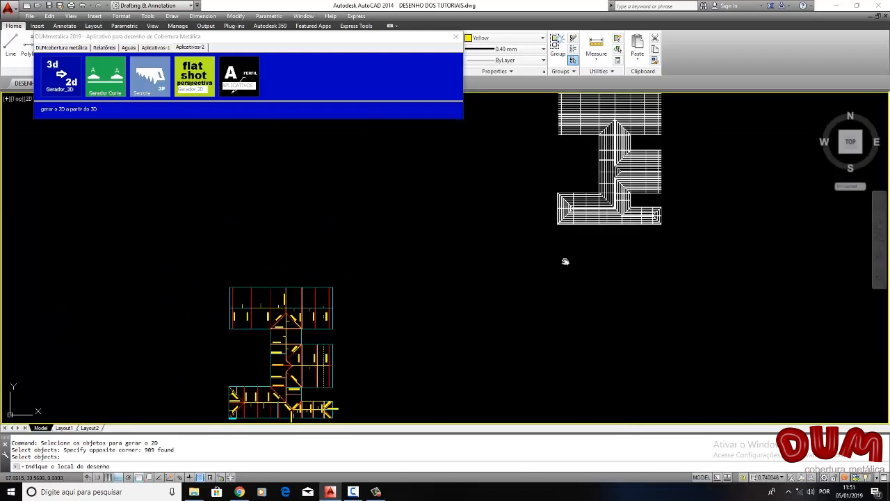
{"action": "left_click", "coordinate": [546, 271]}
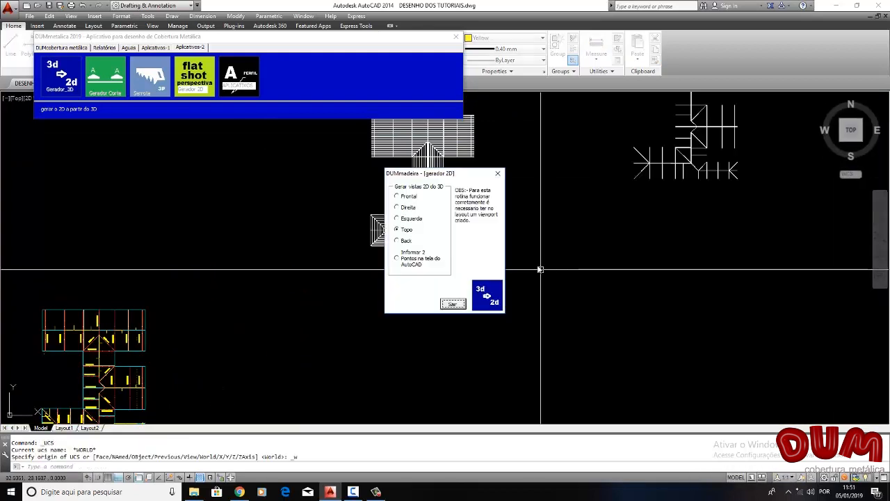
{"action": "left_click", "coordinate": [452, 305]}
Step: Move the new 2D truss-layout drawing straight down to line up with the first 2D top view
{"action": "scroll", "coordinate": [529, 217], "scroll_direction": "down", "scroll_amount": 4}
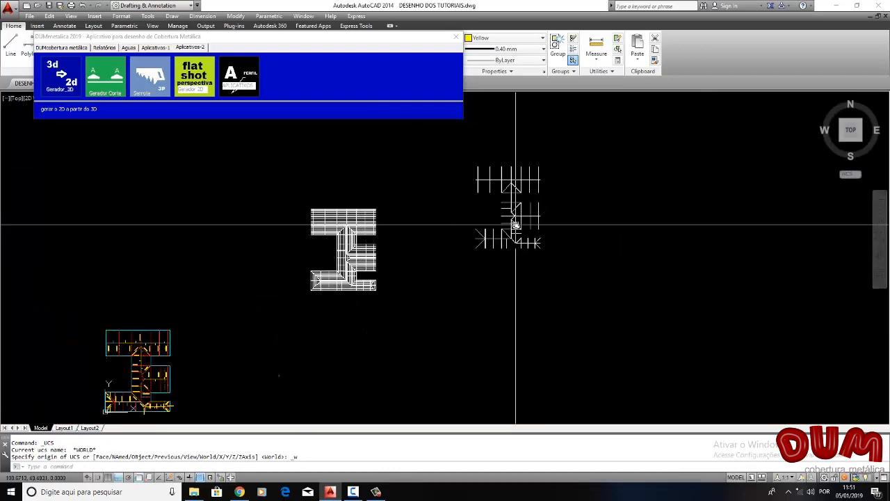
{"action": "scroll", "coordinate": [424, 274], "scroll_direction": "up", "scroll_amount": 2}
{"action": "middle_click_drag", "start_coordinate": [540, 202], "coordinate": [588, 187]}
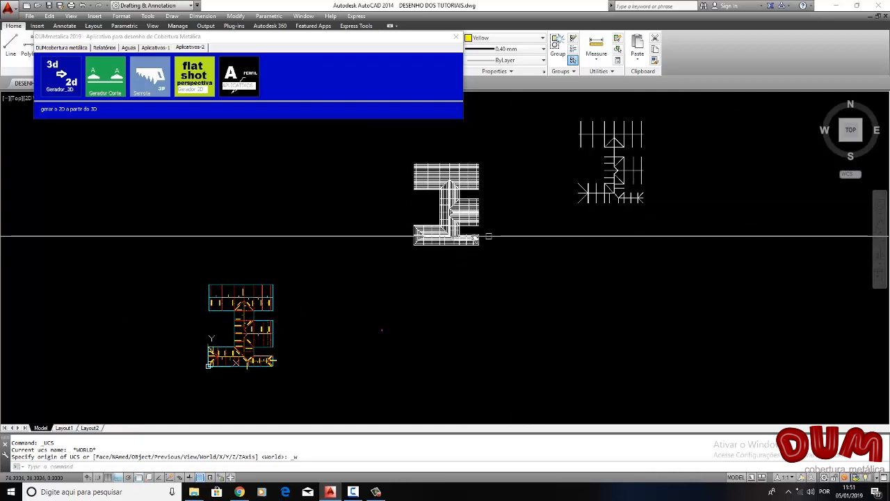
{"action": "left_click_drag", "start_coordinate": [131, 38], "coordinate": [79, 95]}
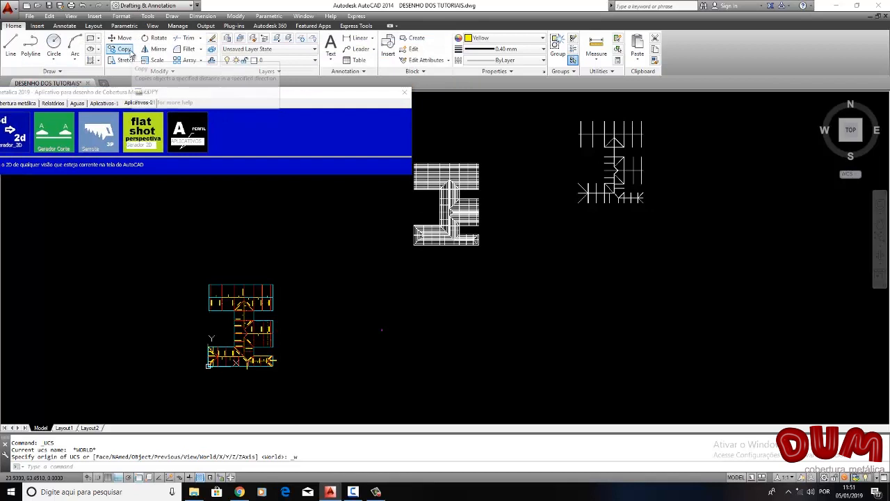
{"action": "left_click", "coordinate": [119, 38]}
{"action": "left_click", "coordinate": [616, 202]}
{"action": "key", "text": "Return"}
{"action": "left_click", "coordinate": [610, 202]}
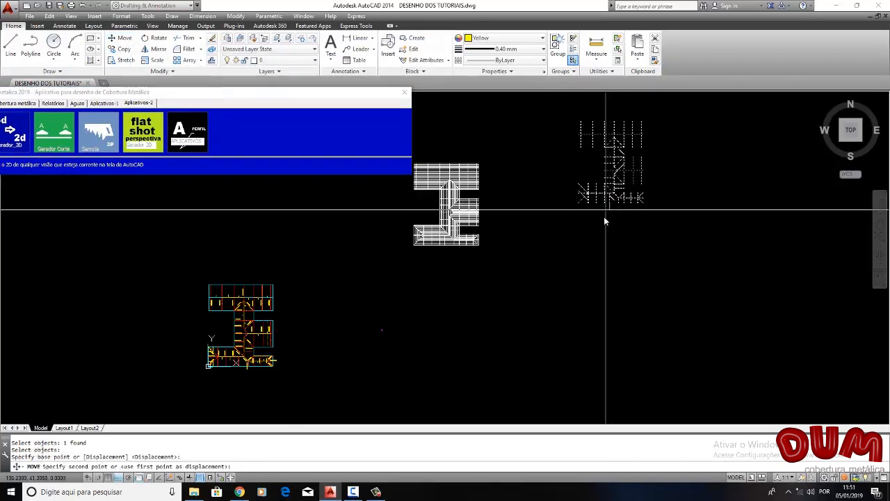
{"action": "left_click", "coordinate": [577, 243]}
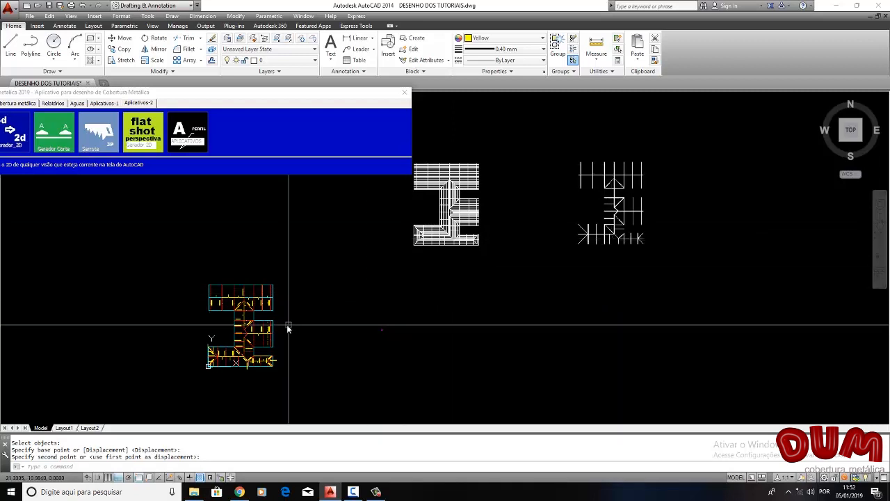
Step: Generate the Frontal 2D view from the front wing of the roof model and place it to the right of the truss layout
{"action": "middle_click_drag", "start_coordinate": [285, 322], "coordinate": [333, 289]}
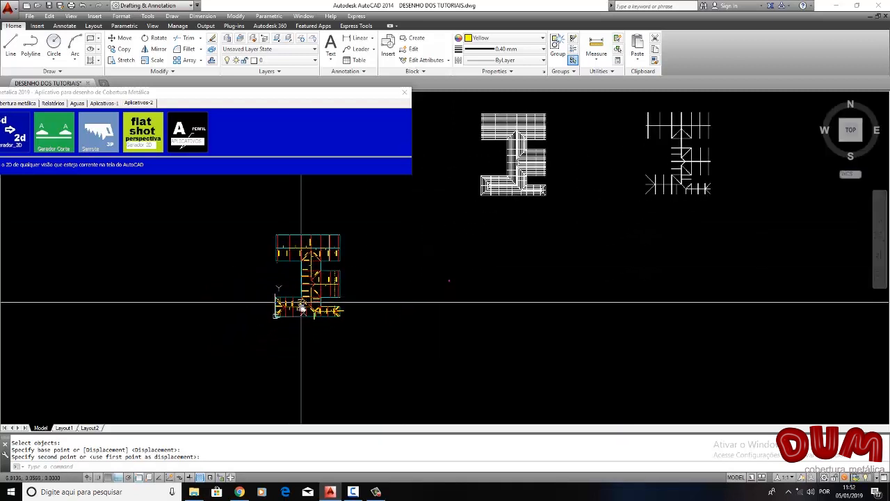
{"action": "scroll", "coordinate": [302, 311], "scroll_direction": "up", "scroll_amount": 4}
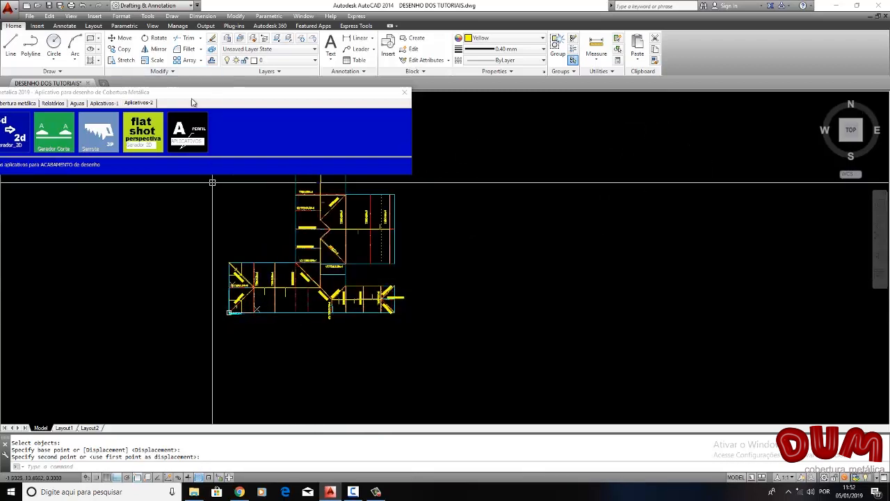
{"action": "left_click_drag", "start_coordinate": [160, 93], "coordinate": [231, 69]}
{"action": "left_click", "coordinate": [79, 108]}
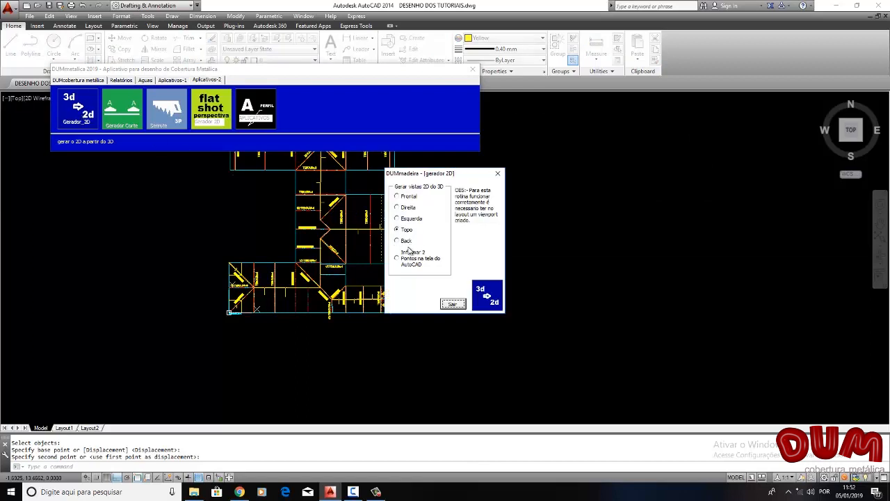
{"action": "left_click", "coordinate": [397, 197]}
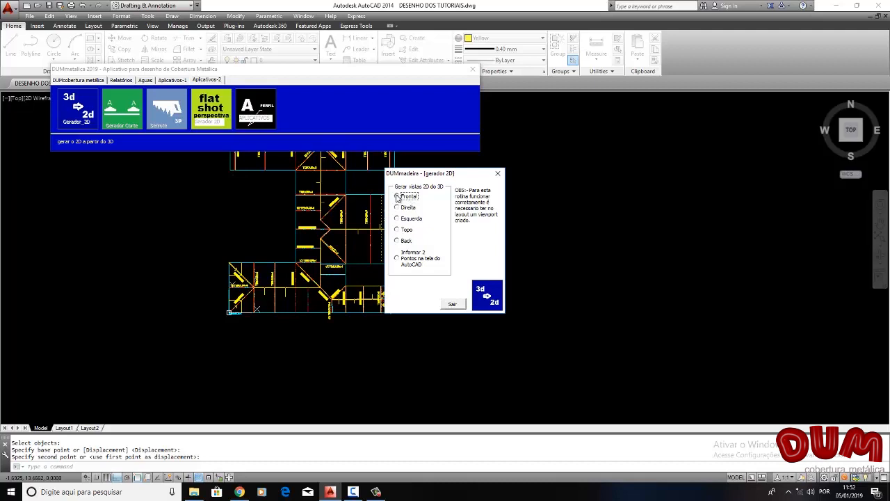
{"action": "left_click", "coordinate": [498, 295]}
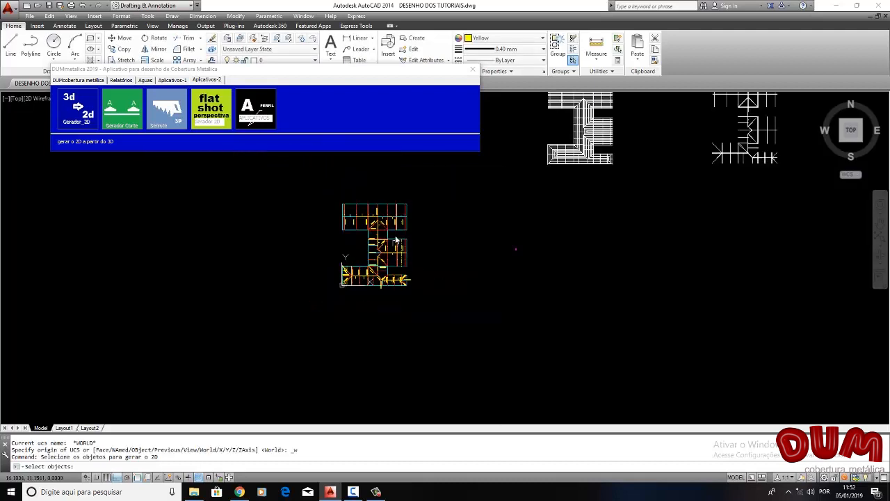
{"action": "middle_click_drag", "start_coordinate": [397, 240], "coordinate": [351, 286]}
{"action": "scroll", "coordinate": [355, 327], "scroll_direction": "up", "scroll_amount": 2}
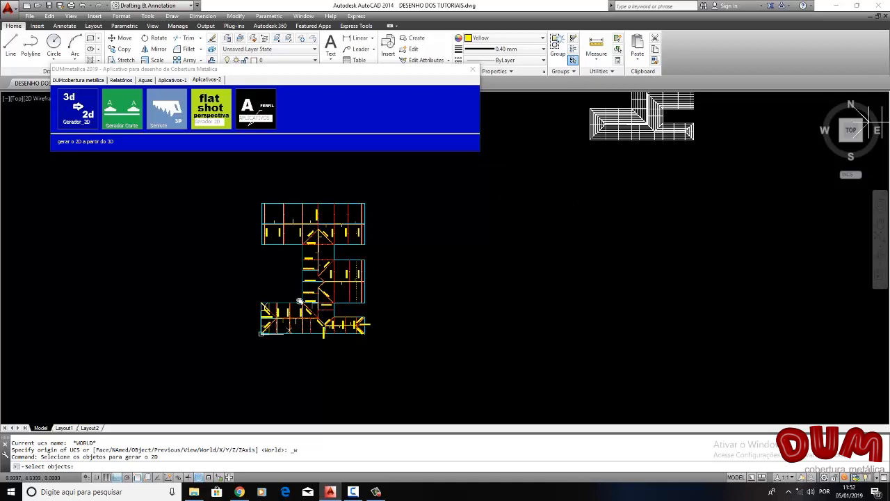
{"action": "left_click", "coordinate": [370, 346]}
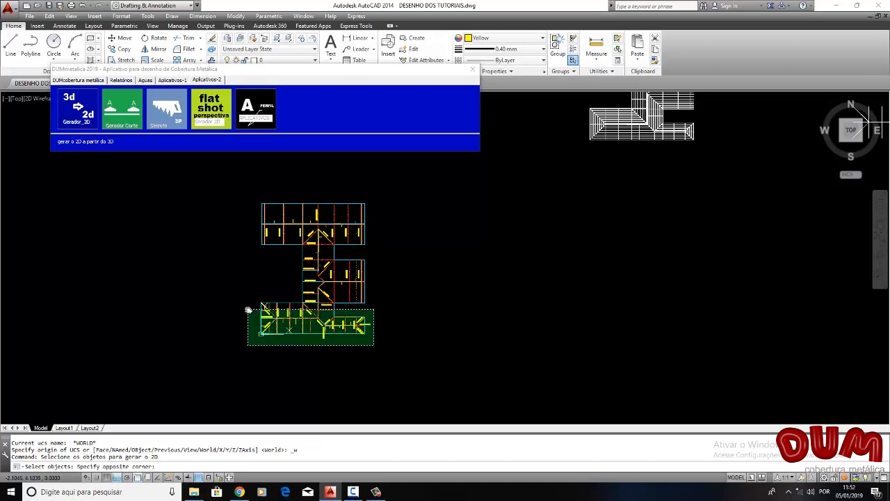
{"action": "left_click", "coordinate": [248, 307]}
{"action": "left_click", "coordinate": [280, 337]}
{"action": "key", "text": "Return"}
{"action": "scroll", "coordinate": [423, 239], "scroll_direction": "down", "scroll_amount": 4}
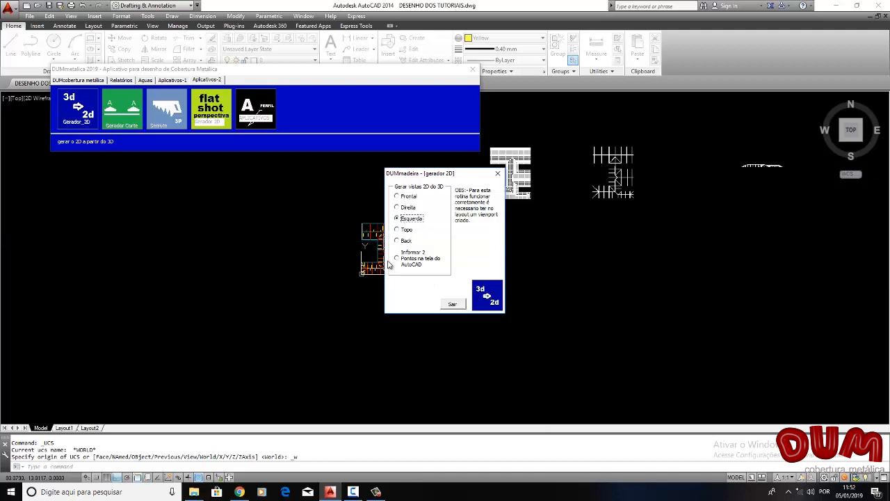
Step: Generate the Esquerda 2D view from the left part of the roof model, place it to the right of the Frontal view, and close the generator
{"action": "left_click", "coordinate": [500, 304]}
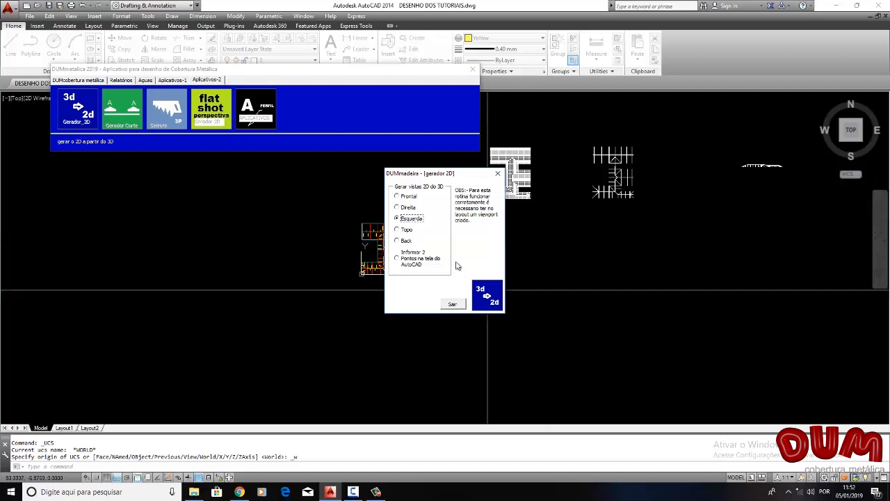
{"action": "scroll", "coordinate": [391, 231], "scroll_direction": "up", "scroll_amount": 3}
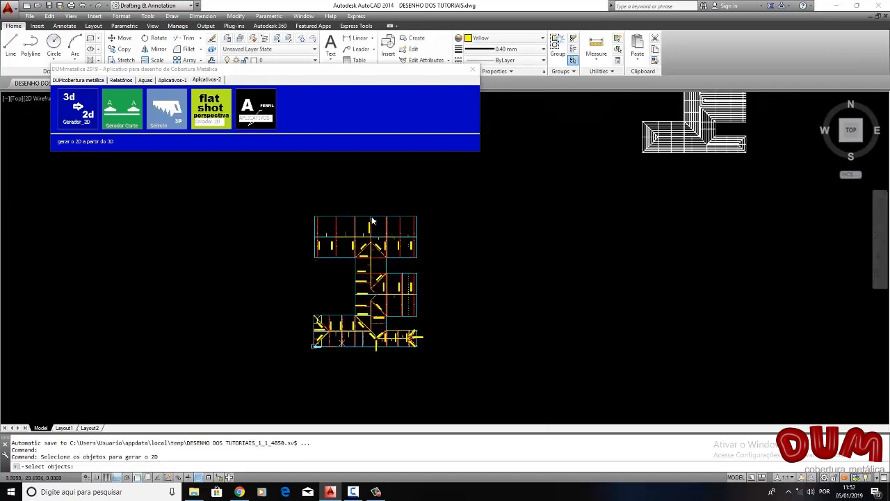
{"action": "left_click", "coordinate": [285, 361]}
{"action": "key", "text": "Return"}
{"action": "scroll", "coordinate": [263, 302], "scroll_direction": "down", "scroll_amount": 3}
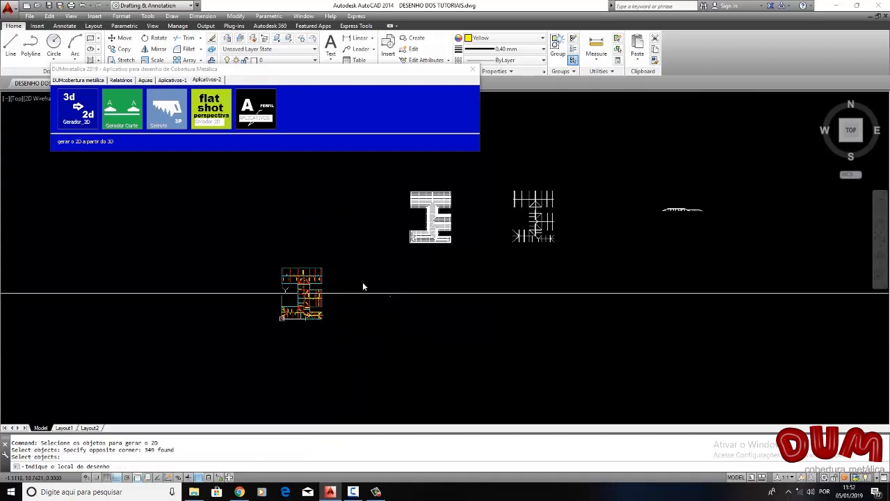
{"action": "middle_click_drag", "start_coordinate": [558, 226], "coordinate": [416, 254]}
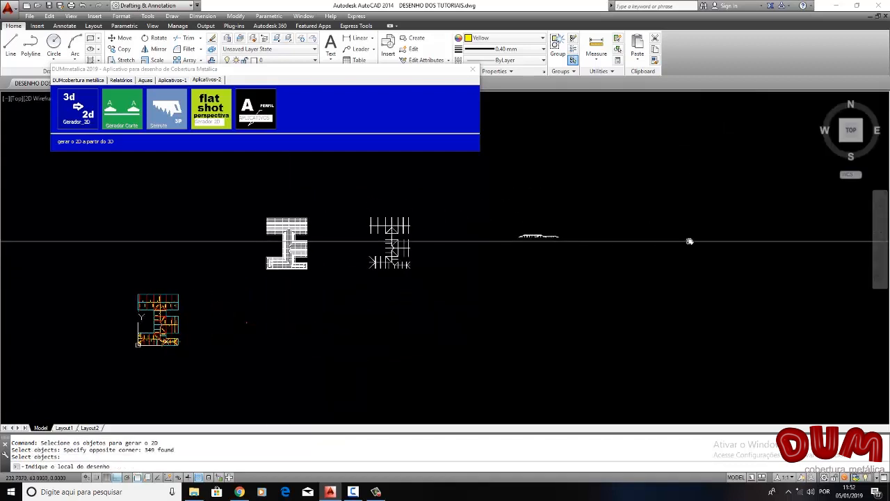
{"action": "left_click", "coordinate": [538, 270]}
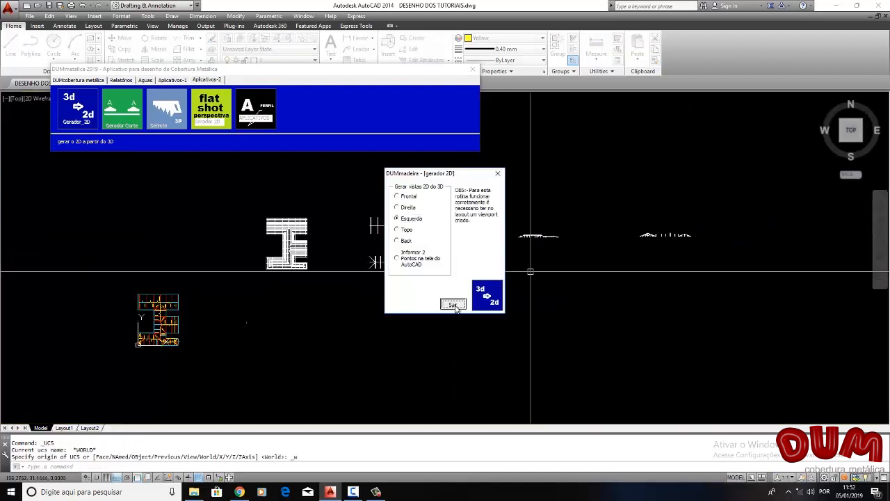
{"action": "left_click", "coordinate": [453, 305]}
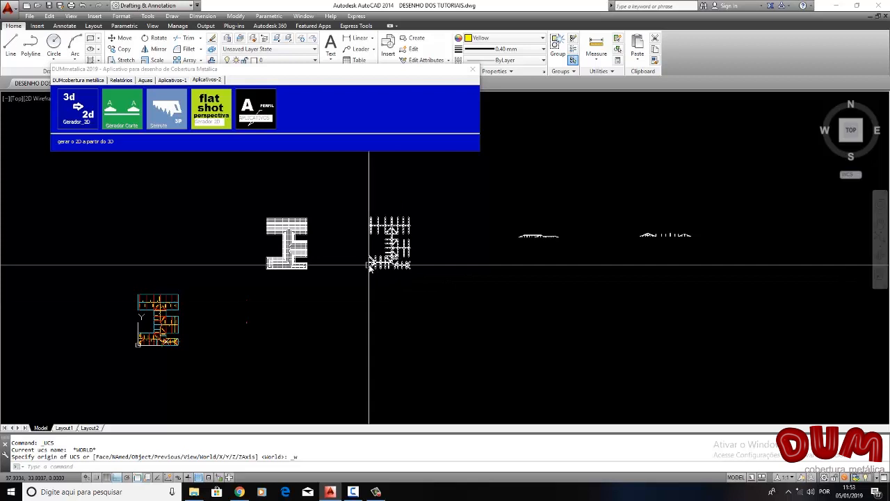
Step: Inspect the linework of the 2D truss-layout drawing up close, especially around its lower wing
{"action": "scroll", "coordinate": [372, 271], "scroll_direction": "up", "scroll_amount": 6}
{"action": "scroll", "coordinate": [378, 281], "scroll_direction": "up", "scroll_amount": 2}
{"action": "middle_click", "coordinate": [355, 239]}
{"action": "middle_click", "coordinate": [355, 239]}
{"action": "scroll", "coordinate": [376, 201], "scroll_direction": "up", "scroll_amount": 8}
{"action": "scroll", "coordinate": [417, 234], "scroll_direction": "up", "scroll_amount": 8}
{"action": "scroll", "coordinate": [359, 296], "scroll_direction": "down", "scroll_amount": 8}
{"action": "mouse_move", "coordinate": [389, 281]}
{"action": "middle_mouse_down"}
{"action": "mouse_move", "coordinate": [340, 291]}
{"action": "mouse_move", "coordinate": [471, 272]}
{"action": "mouse_move", "coordinate": [374, 264]}
{"action": "middle_mouse_up"}
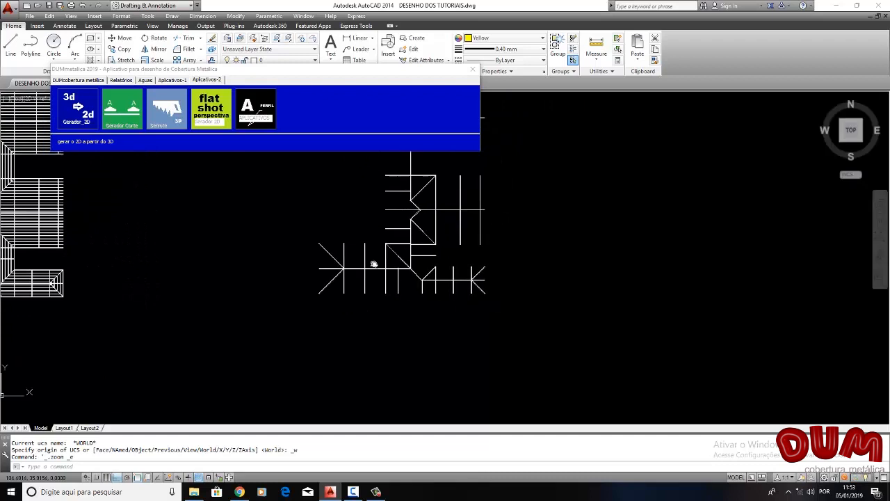
{"action": "scroll", "coordinate": [374, 265], "scroll_direction": "down", "scroll_amount": 4}
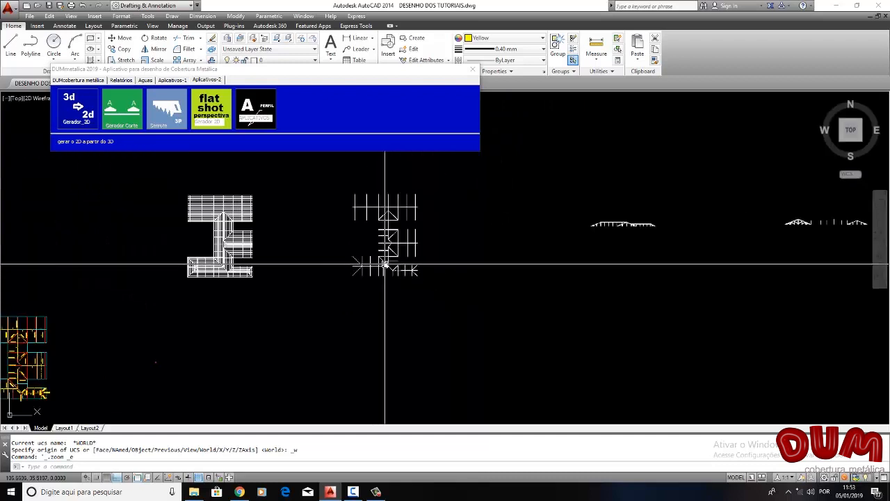
{"action": "scroll", "coordinate": [364, 272], "scroll_direction": "up", "scroll_amount": 5}
{"action": "scroll", "coordinate": [345, 261], "scroll_direction": "up", "scroll_amount": 2}
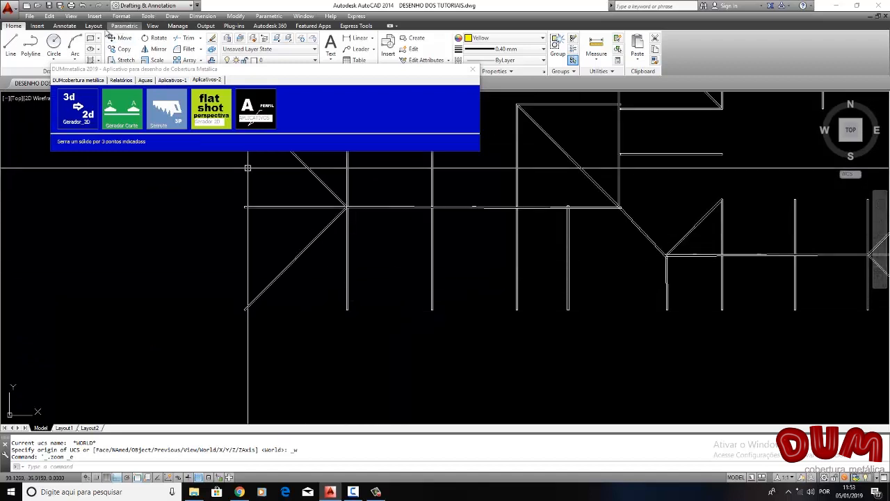
Step: Review the line settings of the ISO-25 dimension style and close the Dimension Style Manager without changing them
{"action": "left_click_drag", "start_coordinate": [252, 75], "coordinate": [255, 99]}
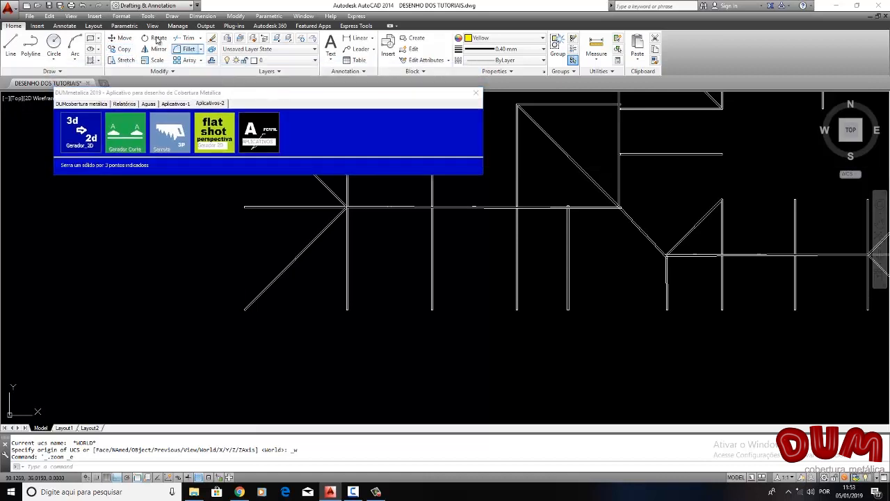
{"action": "left_click", "coordinate": [118, 16]}
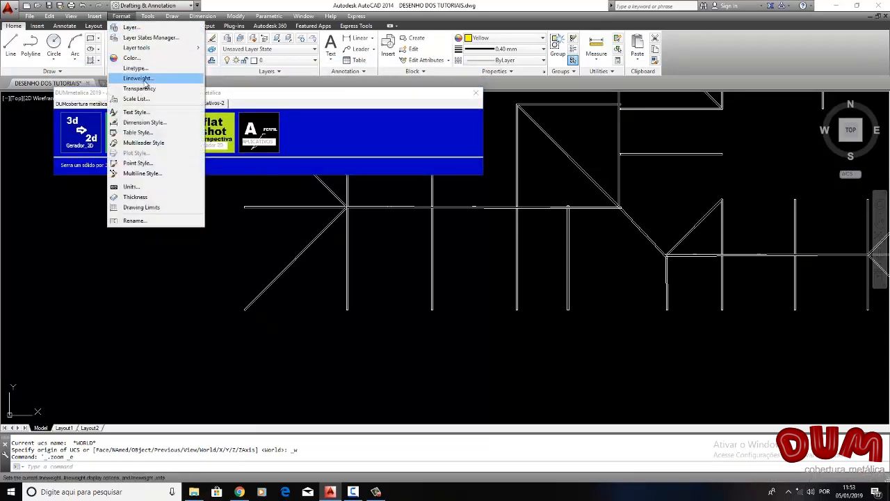
{"action": "left_click", "coordinate": [145, 122]}
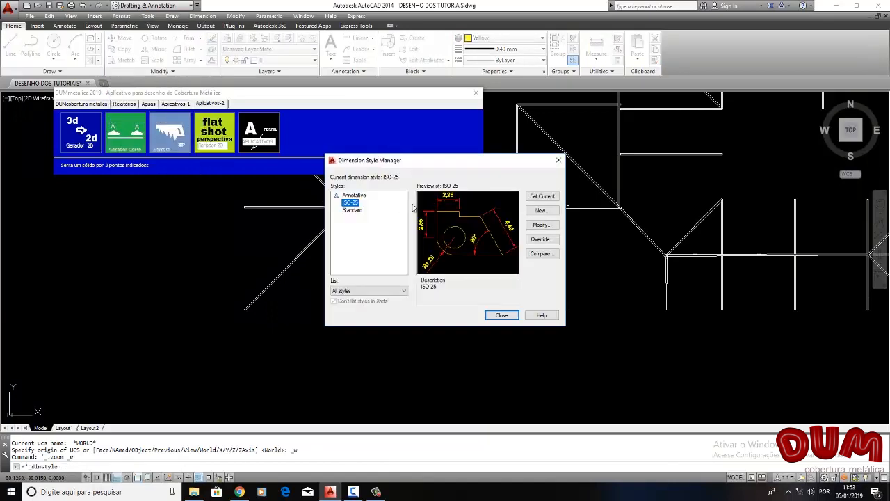
{"action": "left_click", "coordinate": [543, 225]}
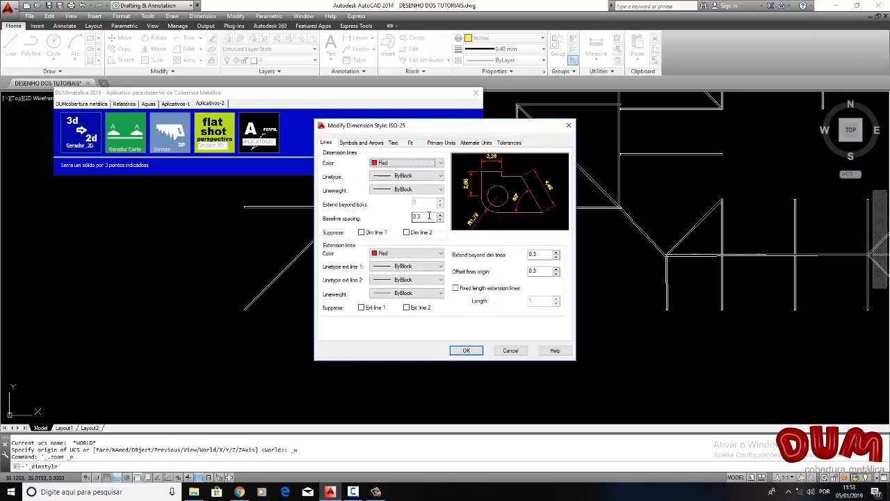
{"action": "left_click", "coordinate": [507, 349]}
{"action": "left_click", "coordinate": [501, 315]}
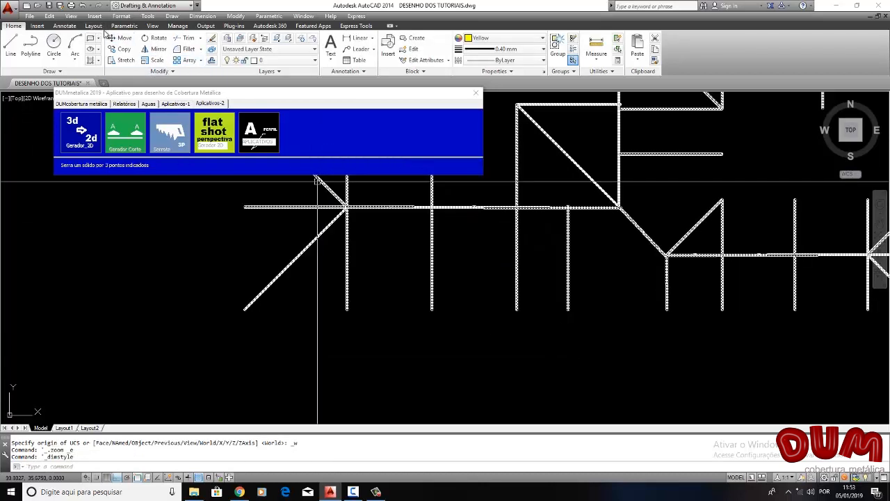
Step: Add a horizontal linear dimension between the first two vertical trusses of the truss layout's lower-left wing, placed below the wing
{"action": "left_click", "coordinate": [65, 26]}
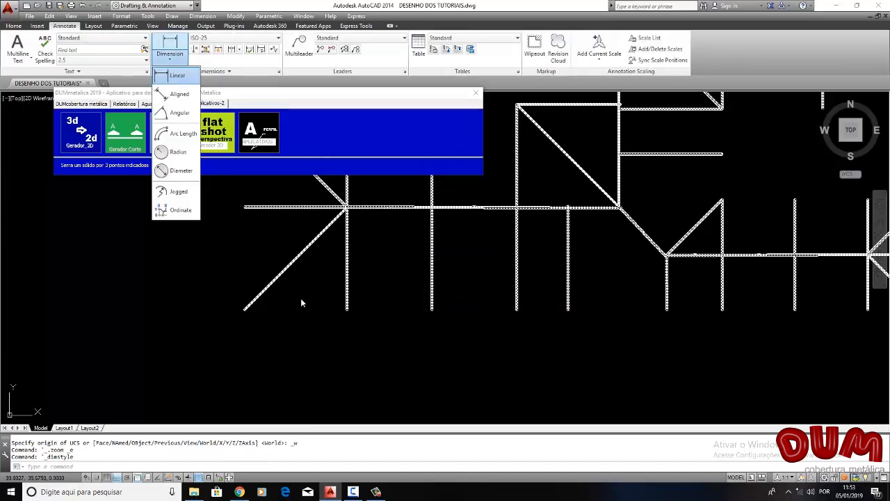
{"action": "left_click", "coordinate": [179, 77]}
{"action": "scroll", "coordinate": [324, 341], "scroll_direction": "up", "scroll_amount": 8}
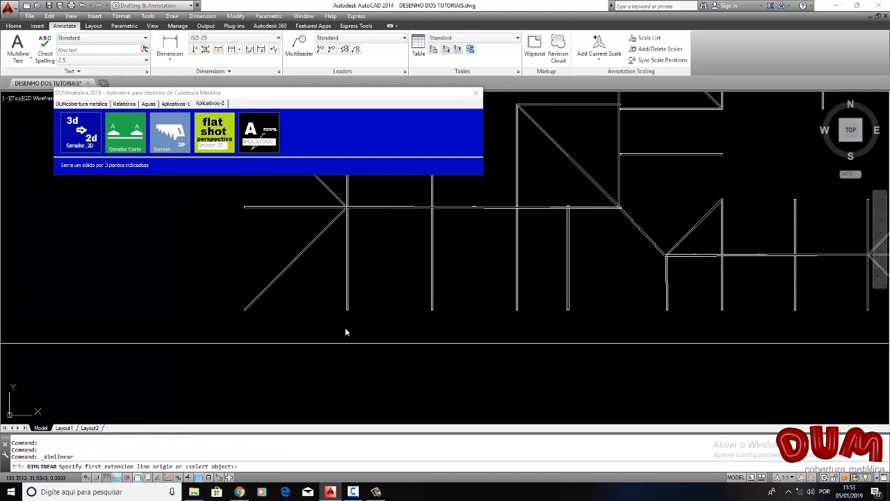
{"action": "left_click", "coordinate": [303, 244]}
{"action": "scroll", "coordinate": [340, 259], "scroll_direction": "down", "scroll_amount": 4}
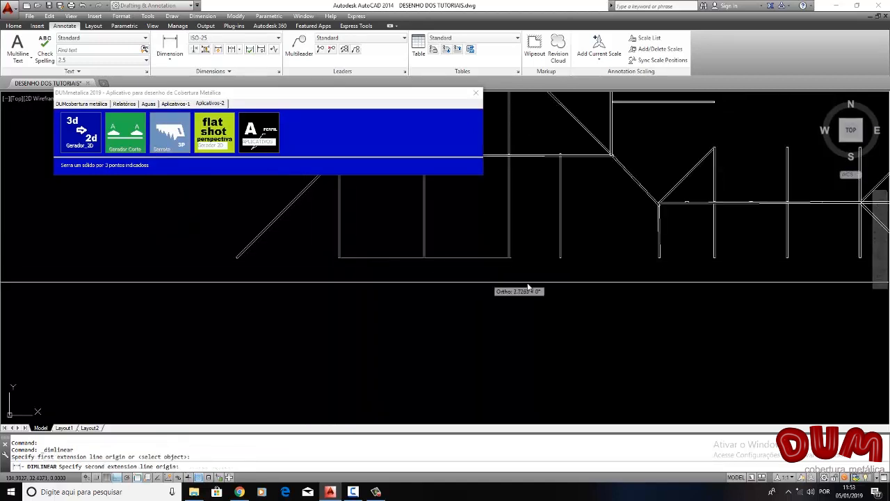
{"action": "scroll", "coordinate": [423, 265], "scroll_direction": "up", "scroll_amount": 4}
{"action": "scroll", "coordinate": [424, 244], "scroll_direction": "up", "scroll_amount": 3}
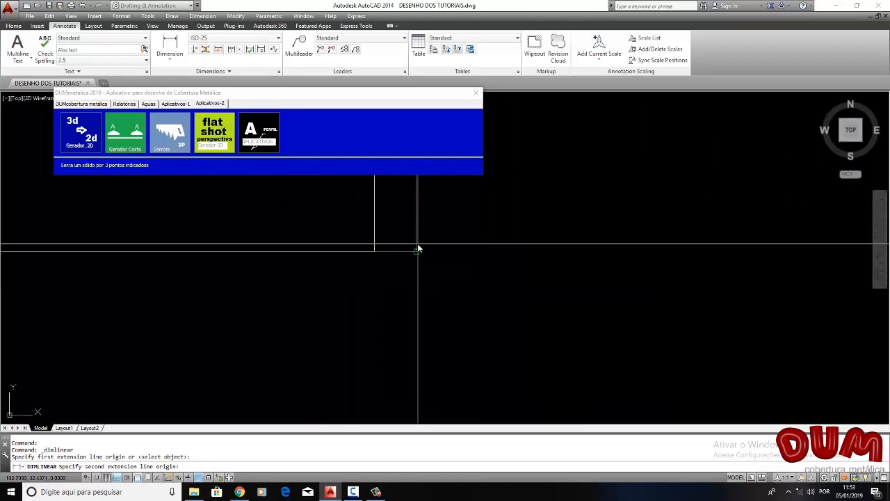
{"action": "left_click", "coordinate": [395, 252]}
{"action": "scroll", "coordinate": [392, 262], "scroll_direction": "down", "scroll_amount": 2}
{"action": "scroll", "coordinate": [391, 278], "scroll_direction": "down", "scroll_amount": 4}
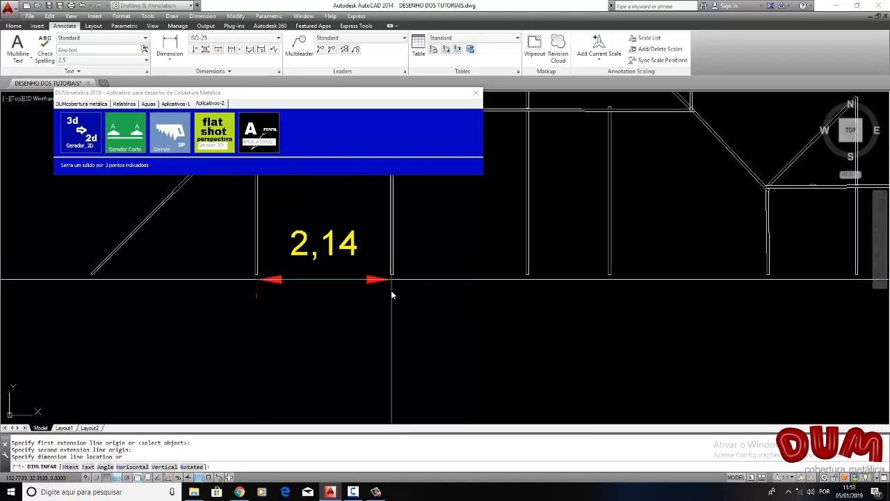
{"action": "scroll", "coordinate": [379, 313], "scroll_direction": "up", "scroll_amount": 2}
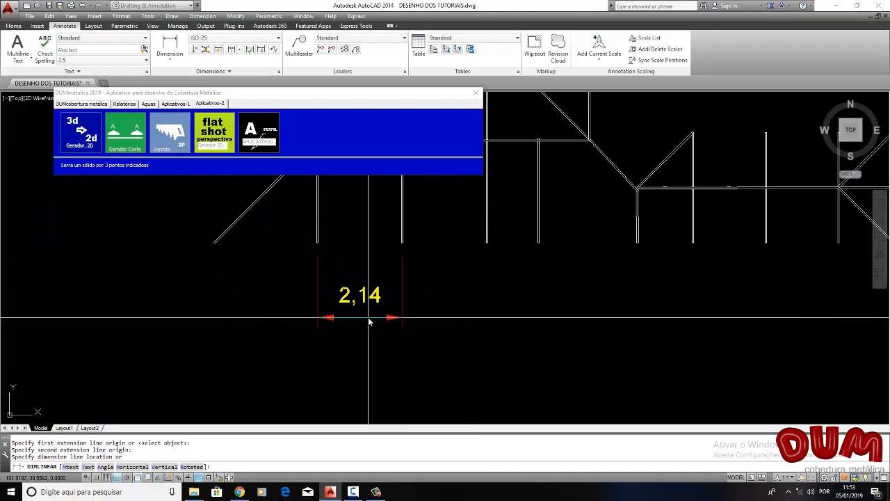
{"action": "left_click", "coordinate": [368, 319]}
{"action": "scroll", "coordinate": [372, 302], "scroll_direction": "up", "scroll_amount": 2}
{"action": "scroll", "coordinate": [390, 293], "scroll_direction": "down", "scroll_amount": 4}
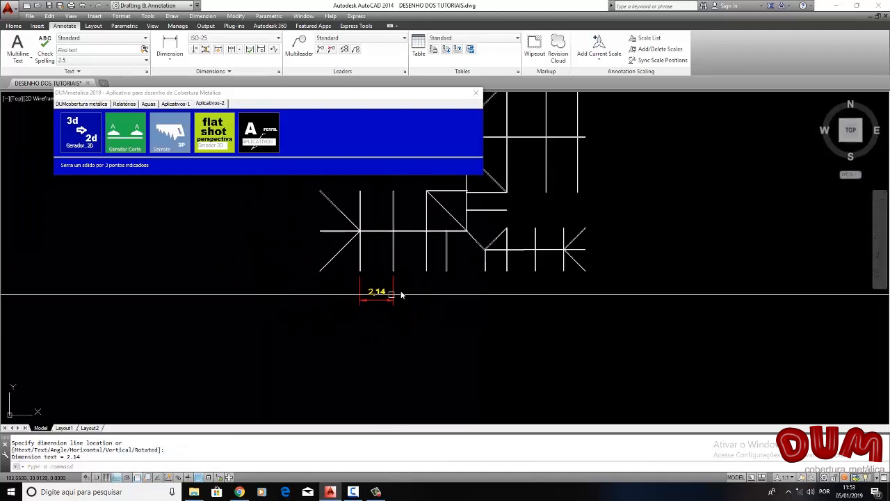
{"action": "scroll", "coordinate": [373, 265], "scroll_direction": "up", "scroll_amount": 3}
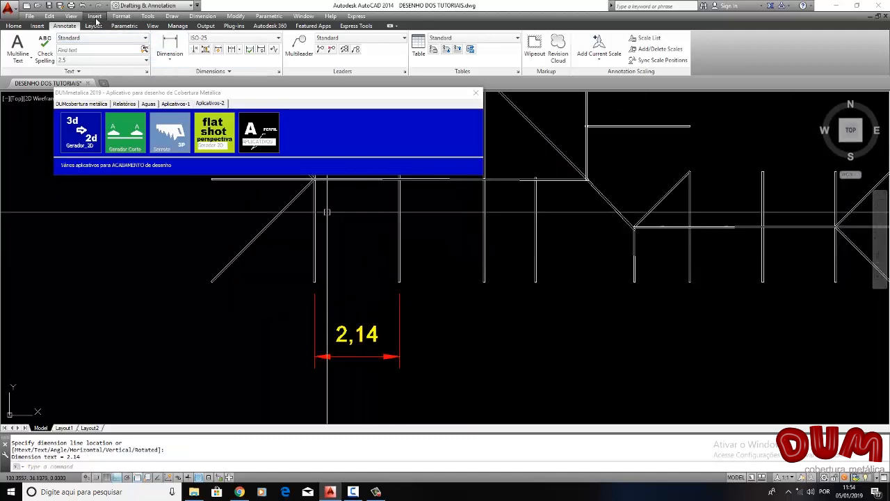
Step: Modify the ISO-25 dimension style with a text height of 0.3 and an arrow size of 0.3
{"action": "left_click", "coordinate": [122, 19]}
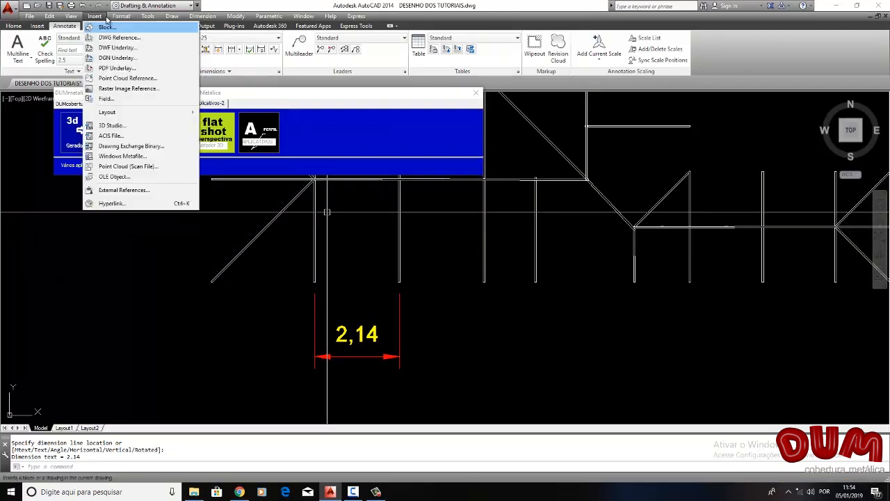
{"action": "left_click", "coordinate": [140, 124]}
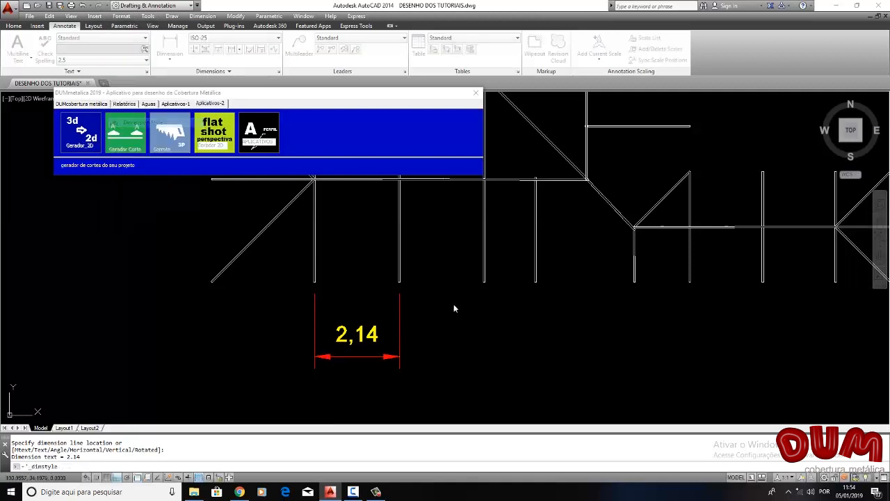
{"action": "left_click", "coordinate": [543, 224]}
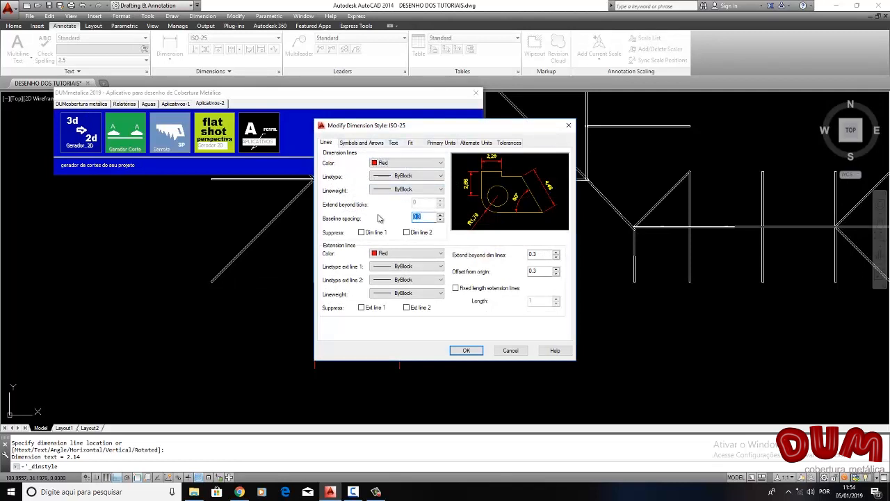
{"action": "left_click", "coordinate": [395, 142]}
{"action": "left_click_drag", "start_coordinate": [423, 207], "coordinate": [354, 210]}
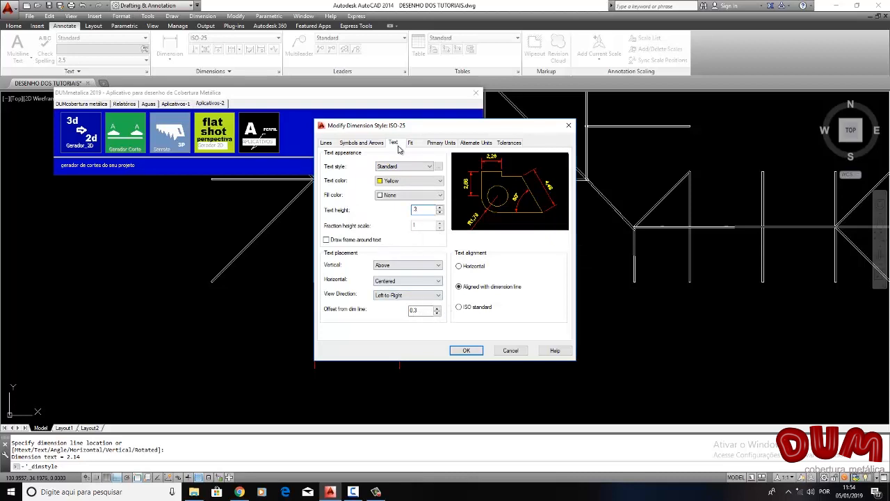
{"action": "left_click", "coordinate": [371, 143]}
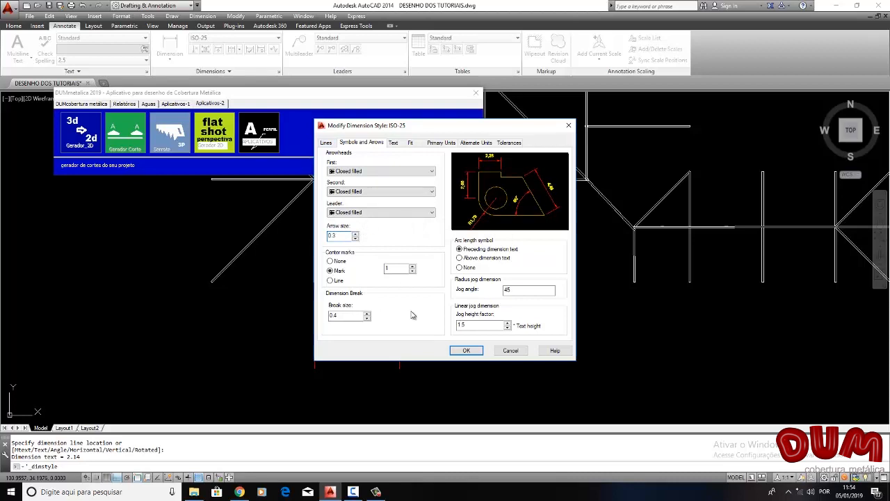
{"action": "left_click", "coordinate": [467, 351]}
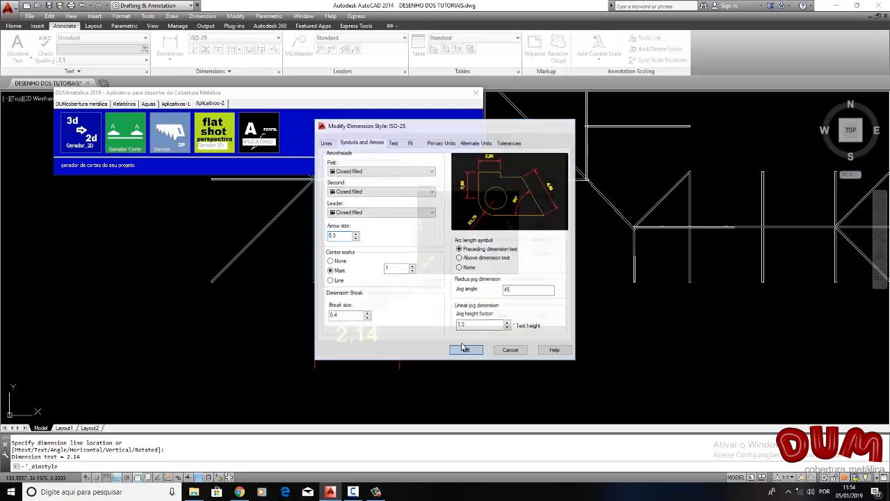
{"action": "left_click", "coordinate": [501, 316]}
Step: Examine the restyled dimension on the truss layout and the truss name labels on the original roof plan
{"action": "scroll", "coordinate": [371, 274], "scroll_direction": "down", "scroll_amount": 5}
{"action": "scroll", "coordinate": [375, 277], "scroll_direction": "up", "scroll_amount": 5}
{"action": "mouse_move", "coordinate": [389, 288]}
{"action": "middle_mouse_down"}
{"action": "mouse_move", "coordinate": [353, 288]}
{"action": "mouse_move", "coordinate": [320, 273]}
{"action": "middle_mouse_up"}
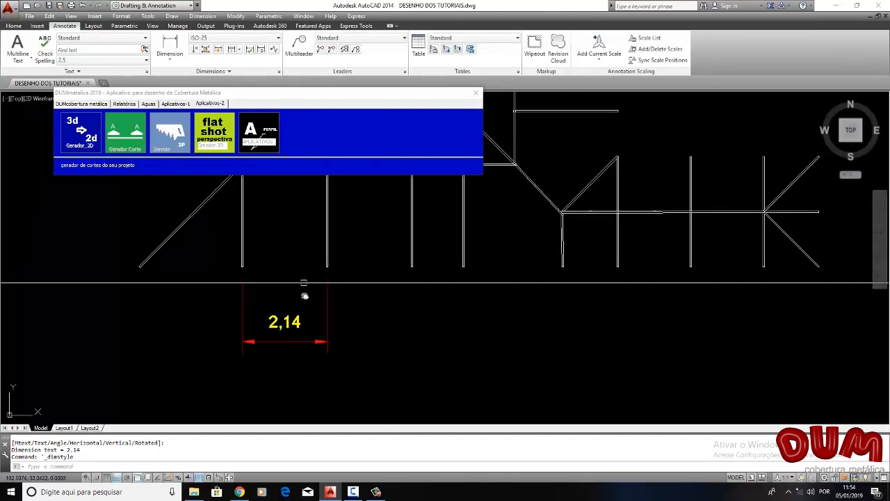
{"action": "scroll", "coordinate": [335, 284], "scroll_direction": "down", "scroll_amount": 6}
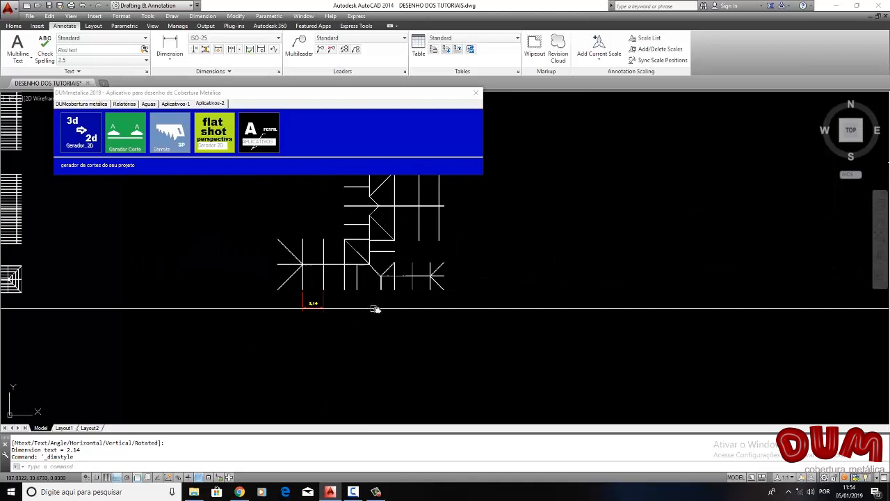
{"action": "scroll", "coordinate": [314, 302], "scroll_direction": "up", "scroll_amount": 6}
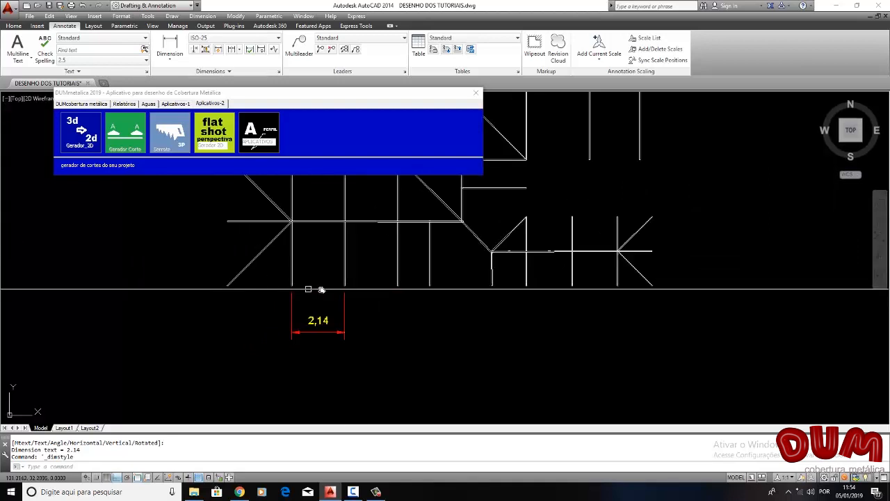
{"action": "scroll", "coordinate": [361, 252], "scroll_direction": "down", "scroll_amount": 6}
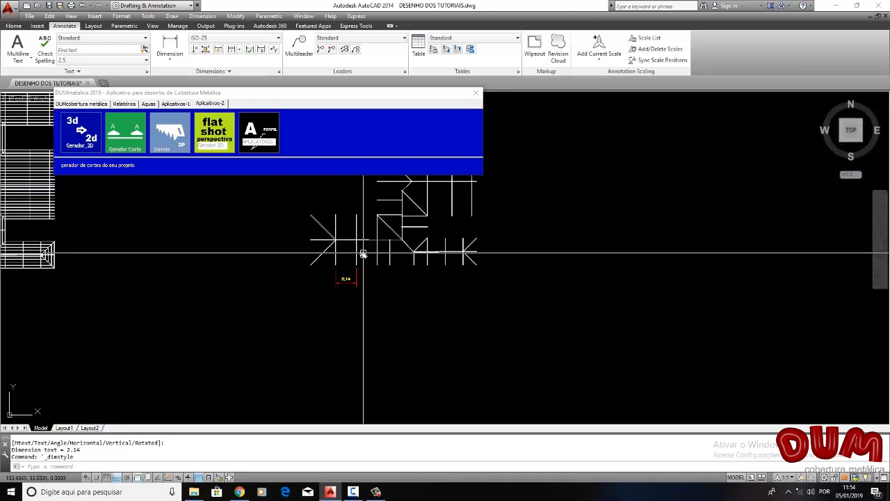
{"action": "middle_click_drag", "start_coordinate": [352, 248], "coordinate": [574, 251]}
{"action": "middle_click_drag", "start_coordinate": [234, 276], "coordinate": [305, 229]}
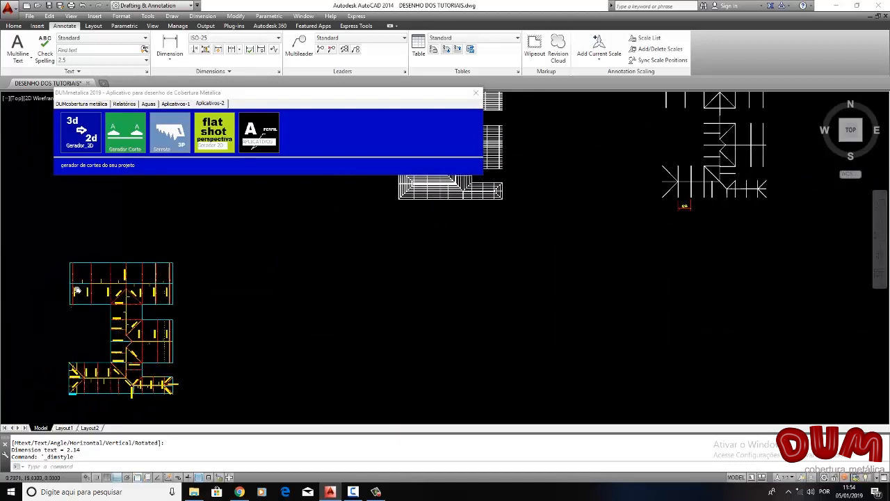
{"action": "scroll", "coordinate": [69, 292], "scroll_direction": "up", "scroll_amount": 4}
{"action": "scroll", "coordinate": [104, 282], "scroll_direction": "up", "scroll_amount": 5}
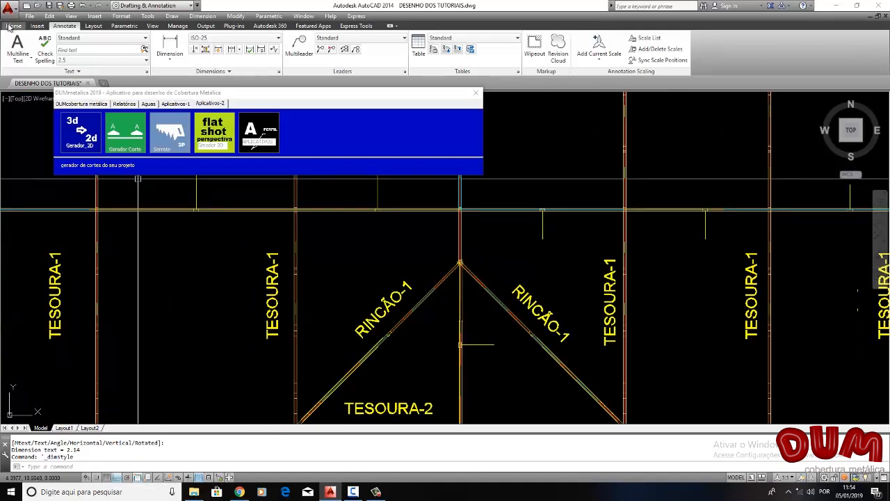
{"action": "left_click", "coordinate": [13, 26]}
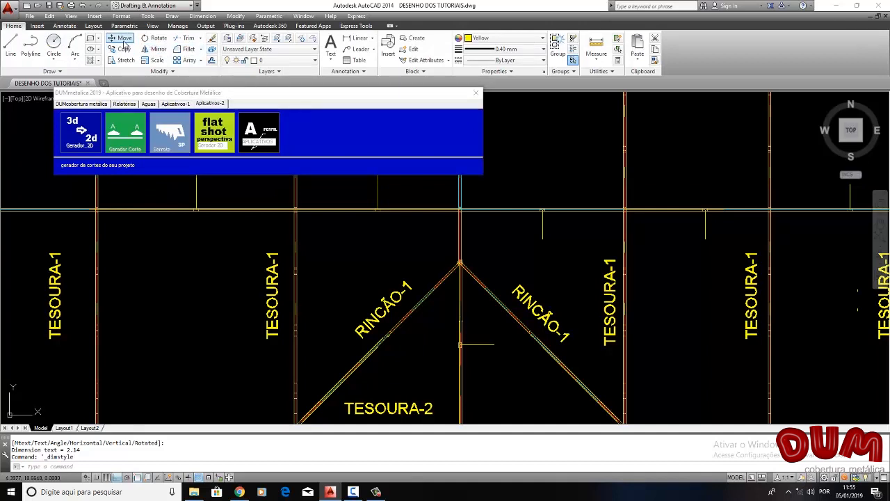
{"action": "left_click", "coordinate": [126, 50]}
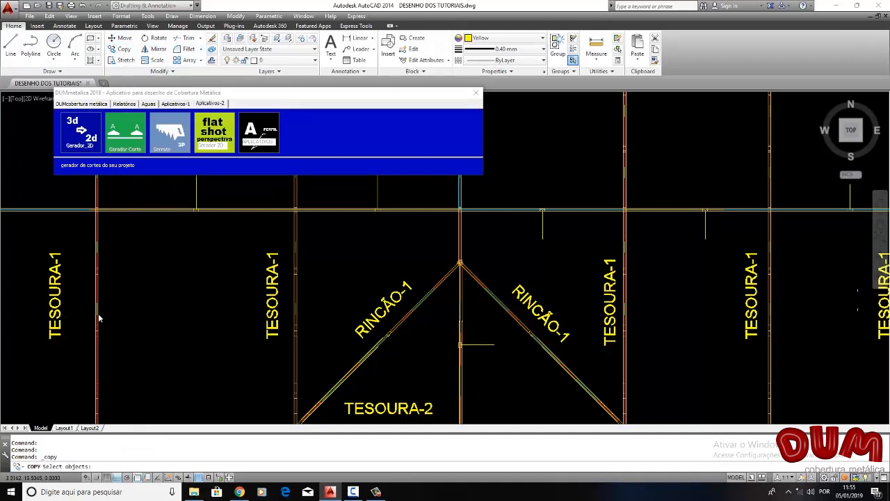
{"action": "scroll", "coordinate": [90, 313], "scroll_direction": "down", "scroll_amount": 5}
{"action": "scroll", "coordinate": [119, 308], "scroll_direction": "down", "scroll_amount": 2}
{"action": "middle_click_drag", "start_coordinate": [85, 260], "coordinate": [110, 200]}
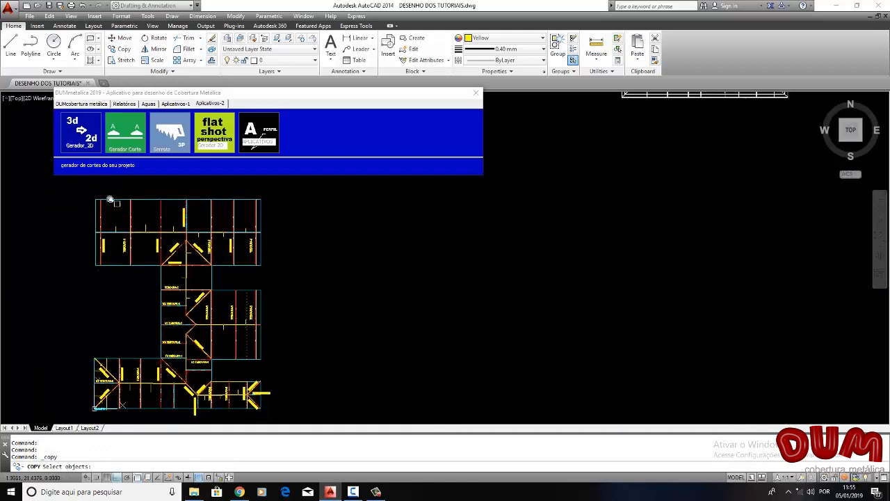
{"action": "key", "text": "Escape"}
Step: Select the whole original roof plan and filter the selection with Quick Select to Text objects coloured Cyan
{"action": "left_click", "coordinate": [71, 187]}
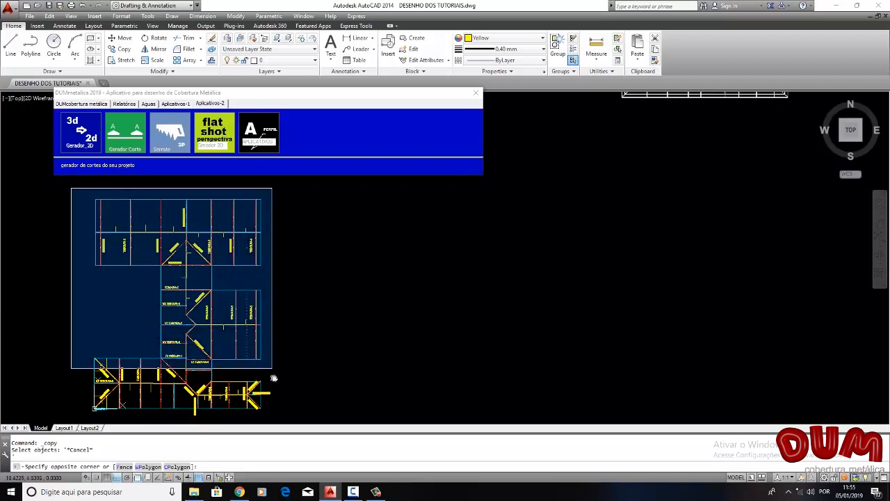
{"action": "left_click", "coordinate": [283, 415]}
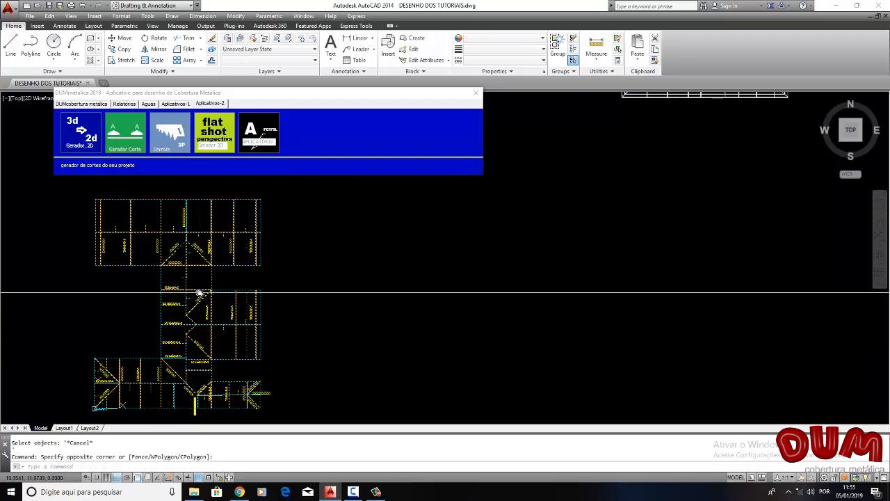
{"action": "right_click", "coordinate": [200, 293]}
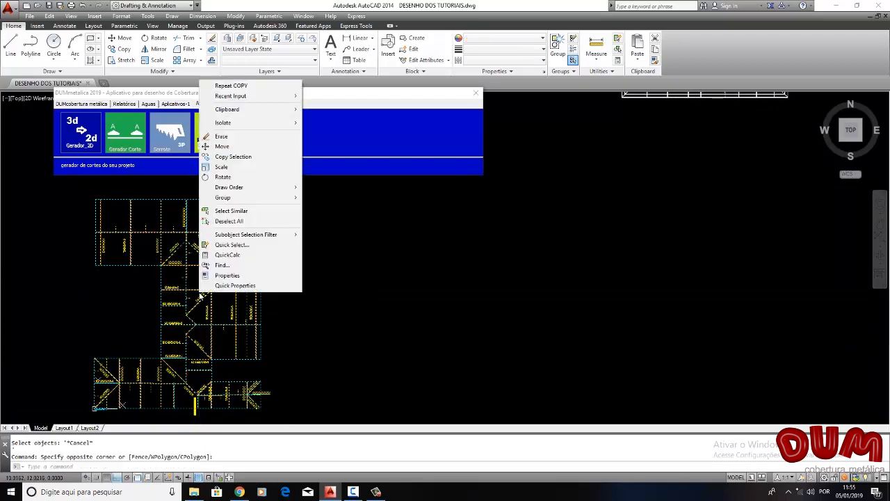
{"action": "left_click", "coordinate": [238, 246]}
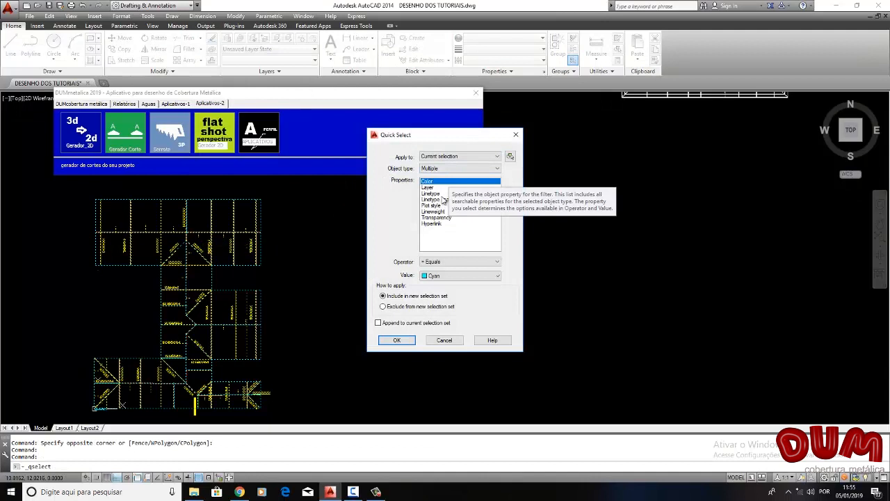
{"action": "left_click", "coordinate": [453, 169]}
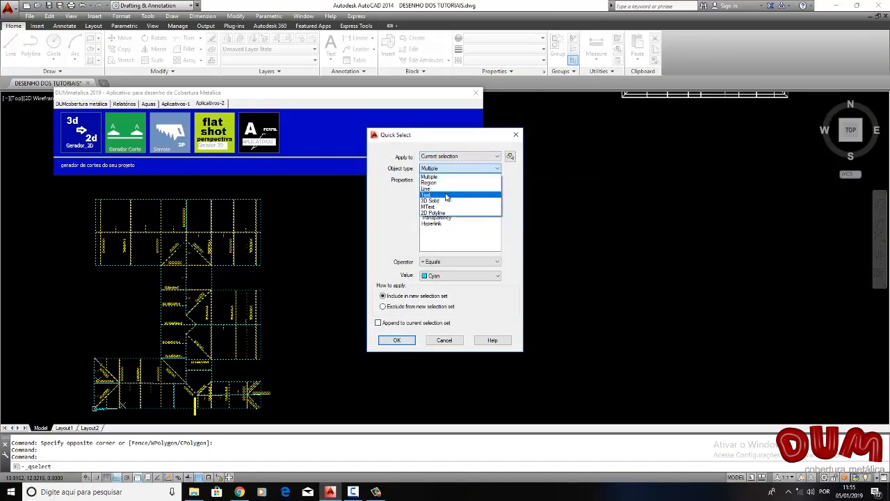
{"action": "left_click", "coordinate": [447, 196]}
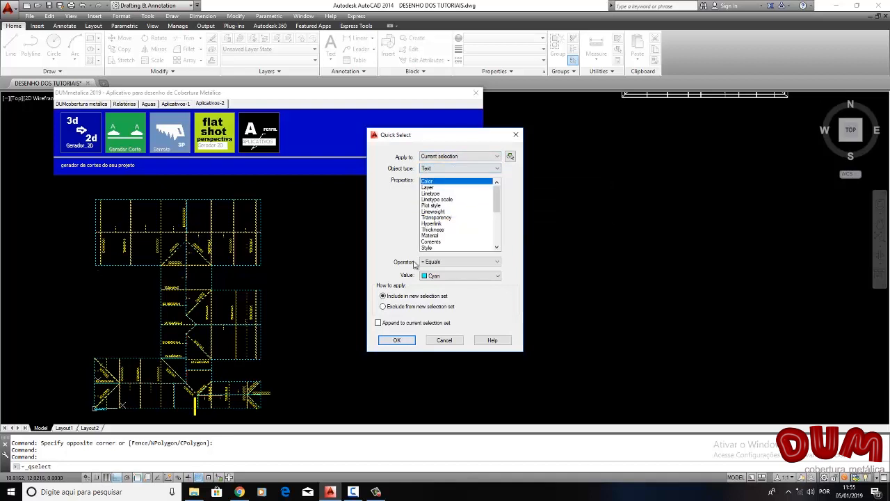
{"action": "left_click", "coordinate": [384, 340]}
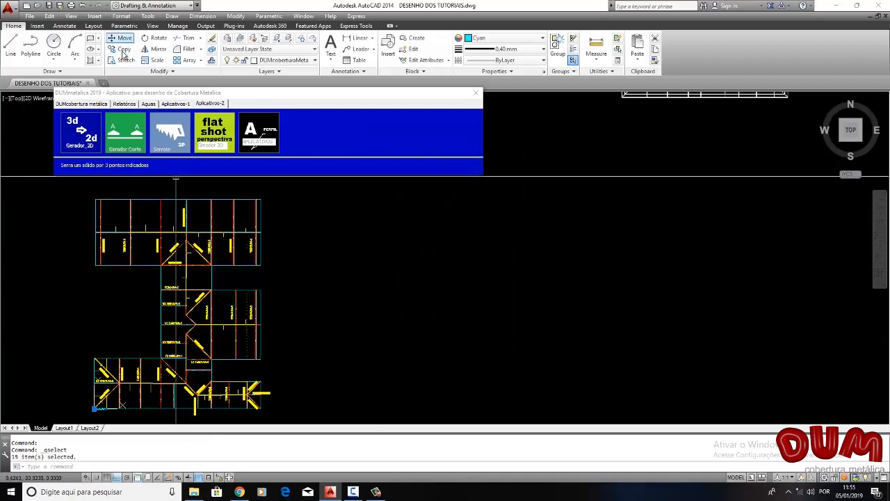
Step: Copy the filtered cyan text from the original roof plan onto the truss layout, matching the upper end of the first upper-wing truss
{"action": "left_click", "coordinate": [123, 50]}
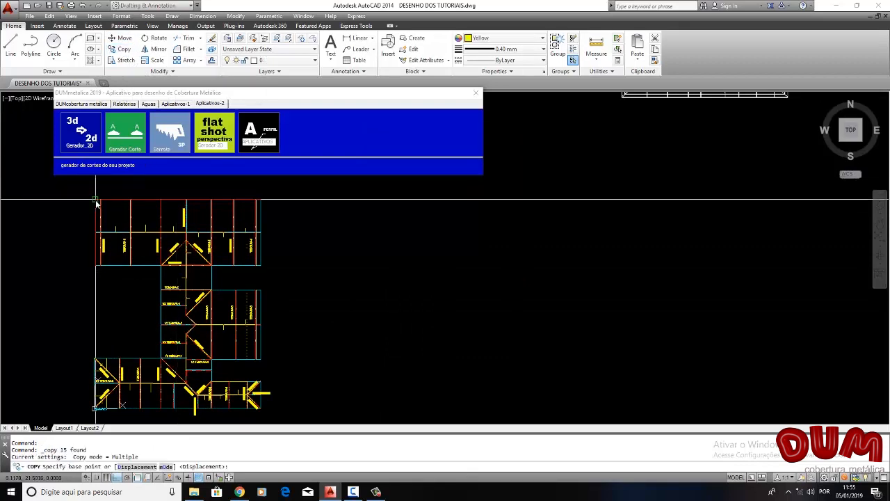
{"action": "scroll", "coordinate": [101, 209], "scroll_direction": "up", "scroll_amount": 6}
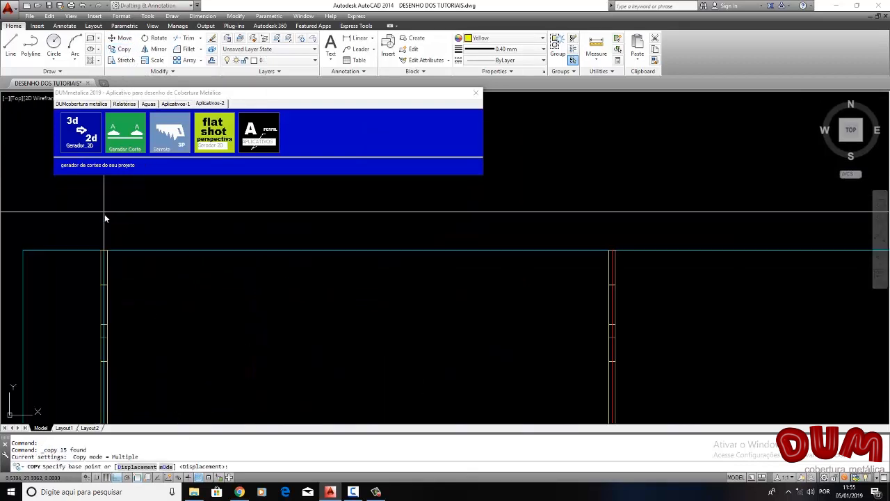
{"action": "left_click", "coordinate": [95, 305]}
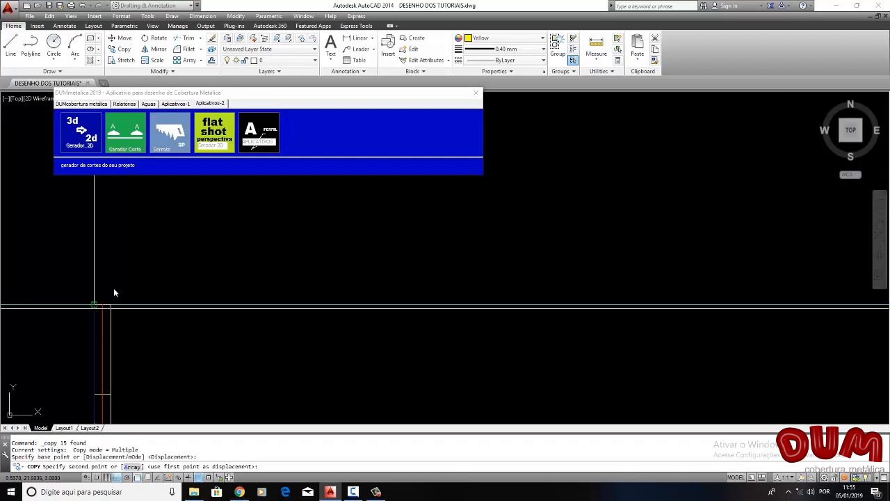
{"action": "scroll", "coordinate": [118, 259], "scroll_direction": "down", "scroll_amount": 5}
{"action": "scroll", "coordinate": [130, 264], "scroll_direction": "down", "scroll_amount": 6}
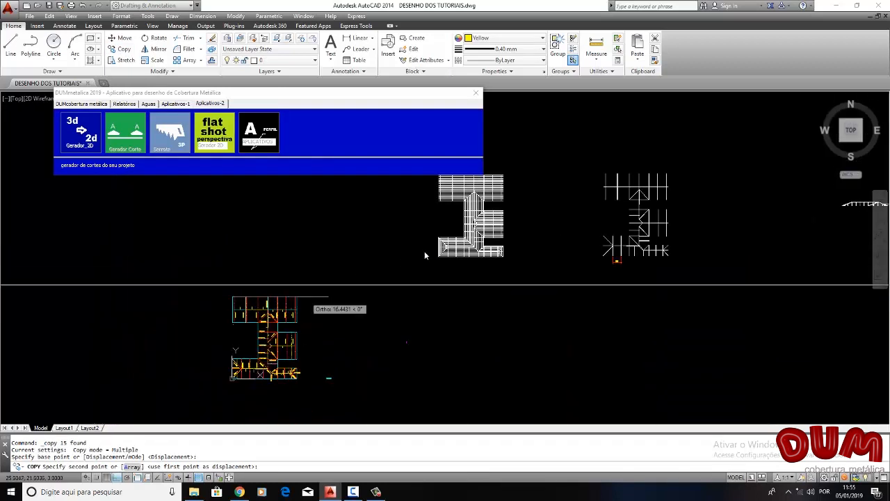
{"action": "scroll", "coordinate": [586, 175], "scroll_direction": "up", "scroll_amount": 8}
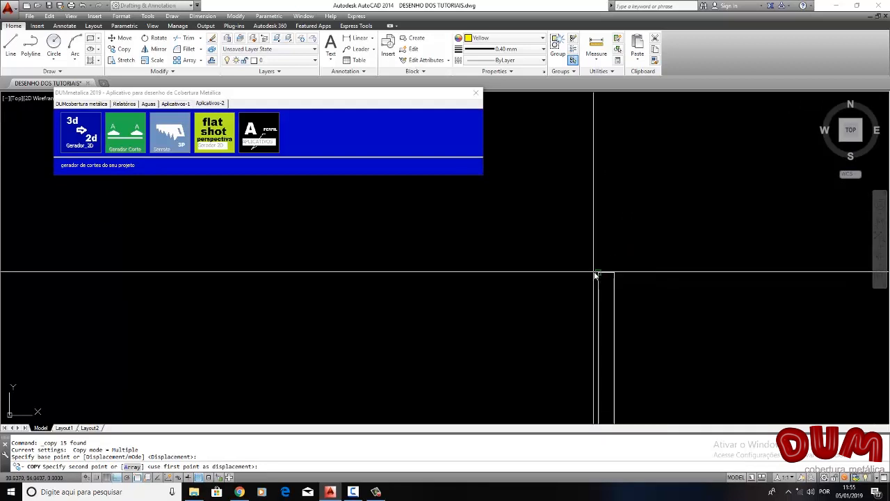
{"action": "left_click", "coordinate": [598, 274]}
{"action": "scroll", "coordinate": [582, 248], "scroll_direction": "down", "scroll_amount": 5}
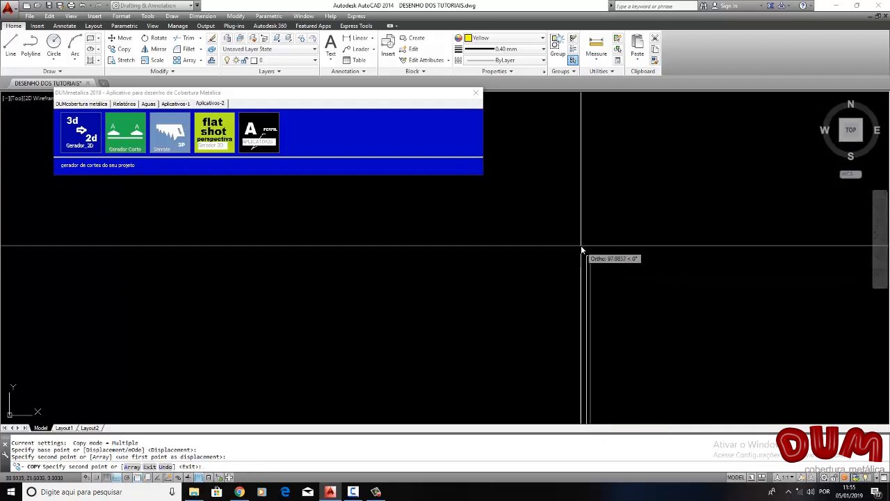
{"action": "scroll", "coordinate": [560, 247], "scroll_direction": "down", "scroll_amount": 3}
{"action": "scroll", "coordinate": [550, 271], "scroll_direction": "down", "scroll_amount": 4}
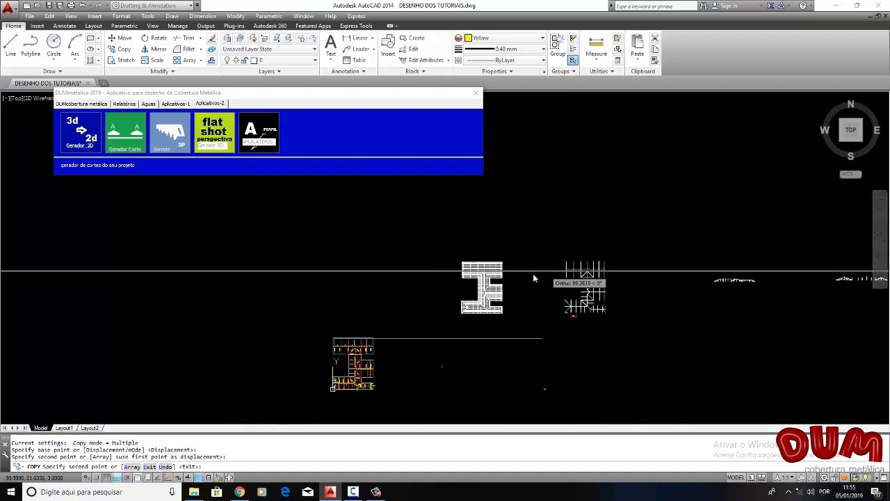
{"action": "key", "text": "Escape"}
{"action": "scroll", "coordinate": [612, 271], "scroll_direction": "up", "scroll_amount": 4}
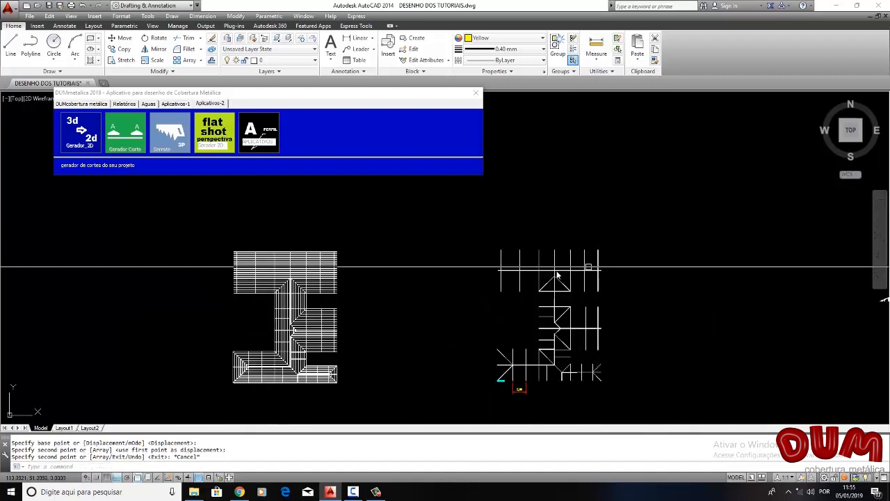
{"action": "key", "text": "Escape"}
{"action": "key", "text": "Escape"}
{"action": "scroll", "coordinate": [306, 306], "scroll_direction": "up", "scroll_amount": 2}
{"action": "scroll", "coordinate": [295, 298], "scroll_direction": "down", "scroll_amount": 7}
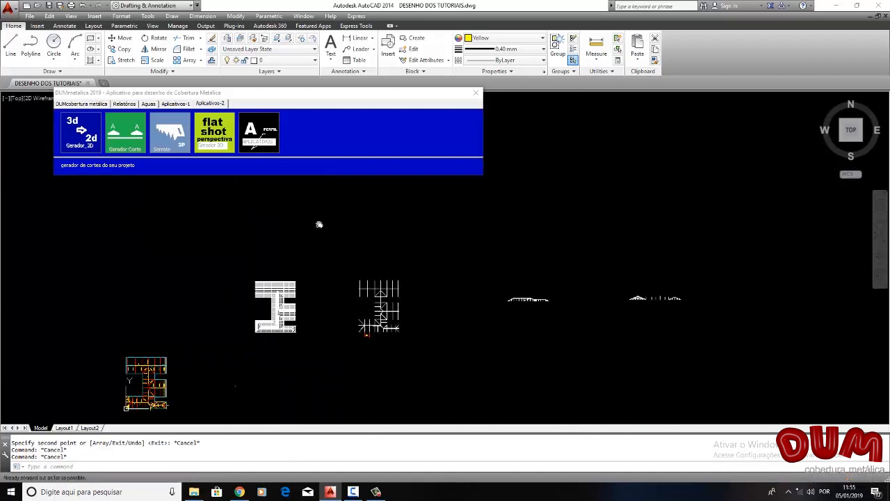
{"action": "scroll", "coordinate": [307, 242], "scroll_direction": "up", "scroll_amount": 8}
{"action": "scroll", "coordinate": [285, 237], "scroll_direction": "down", "scroll_amount": 5}
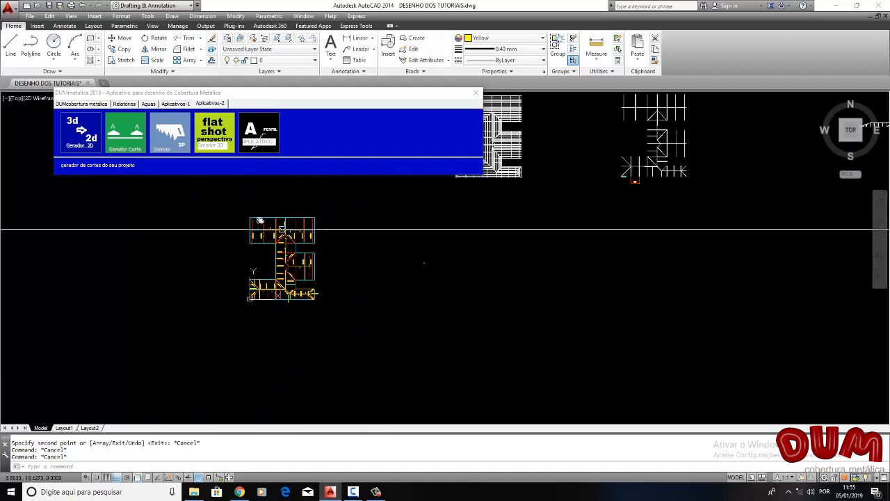
{"action": "left_click", "coordinate": [234, 207]}
{"action": "left_click", "coordinate": [375, 319]}
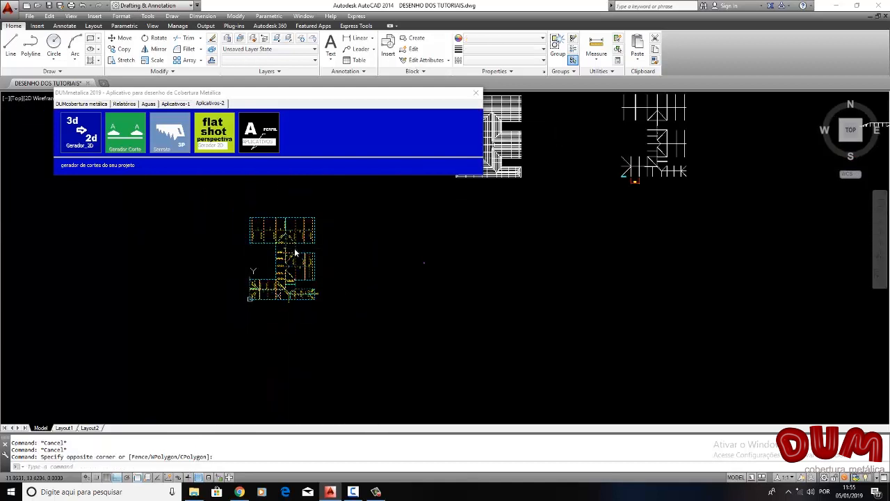
{"action": "right_click", "coordinate": [295, 251]}
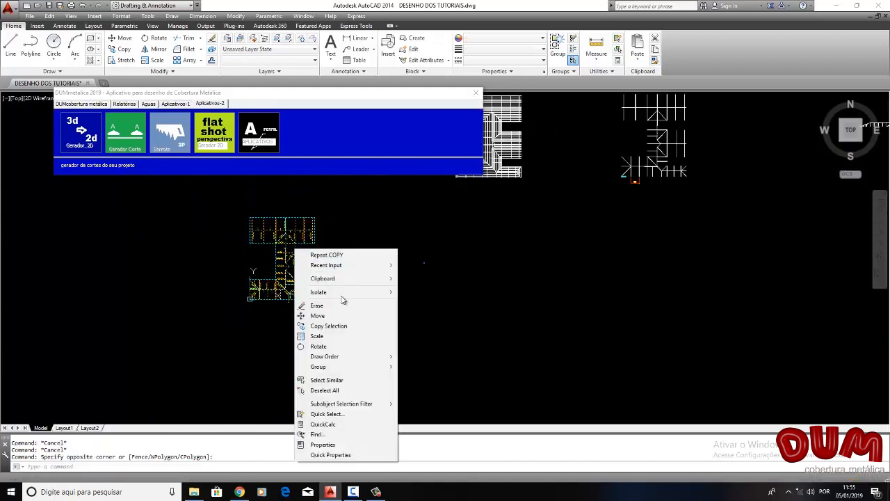
{"action": "left_click", "coordinate": [376, 416]}
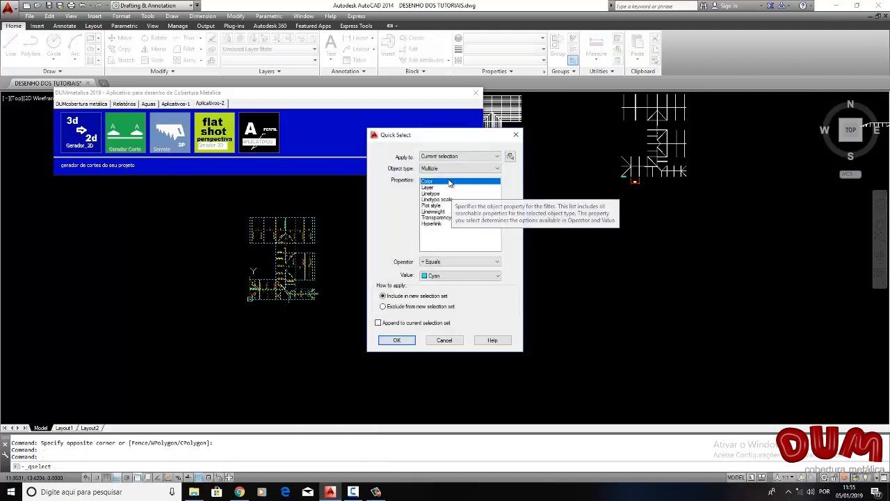
{"action": "left_click", "coordinate": [439, 267]}
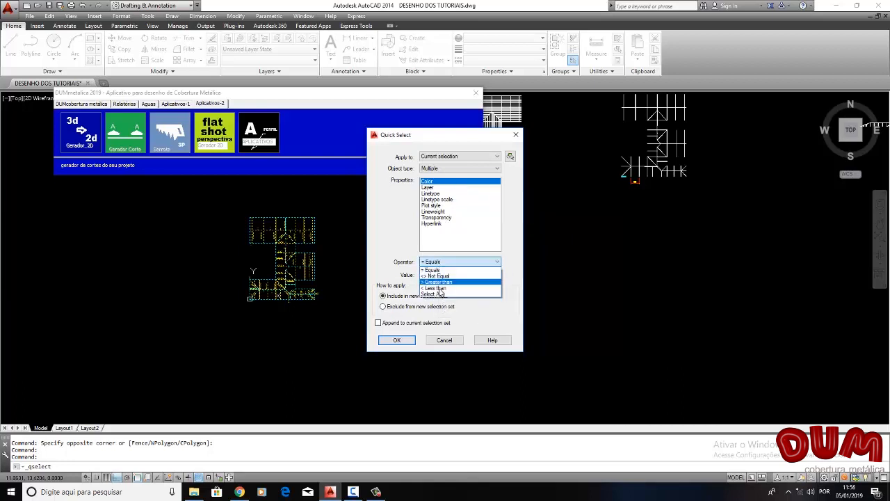
{"action": "left_click", "coordinate": [446, 289]}
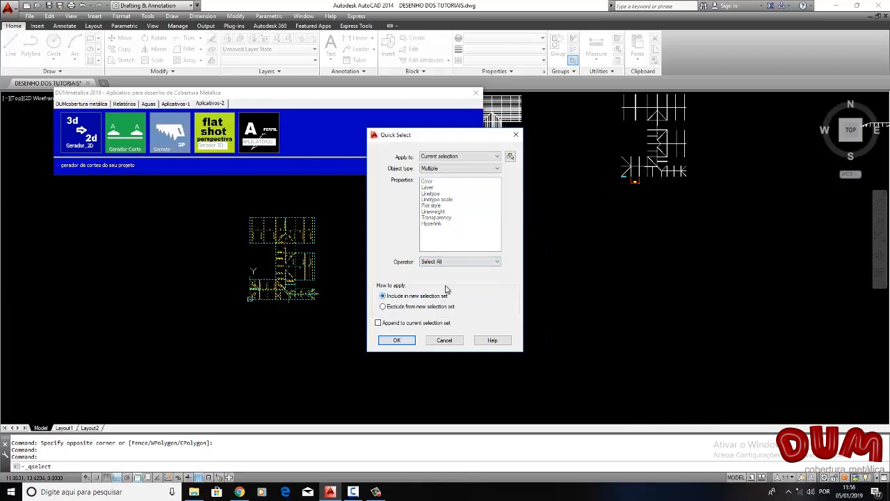
{"action": "left_click", "coordinate": [439, 173]}
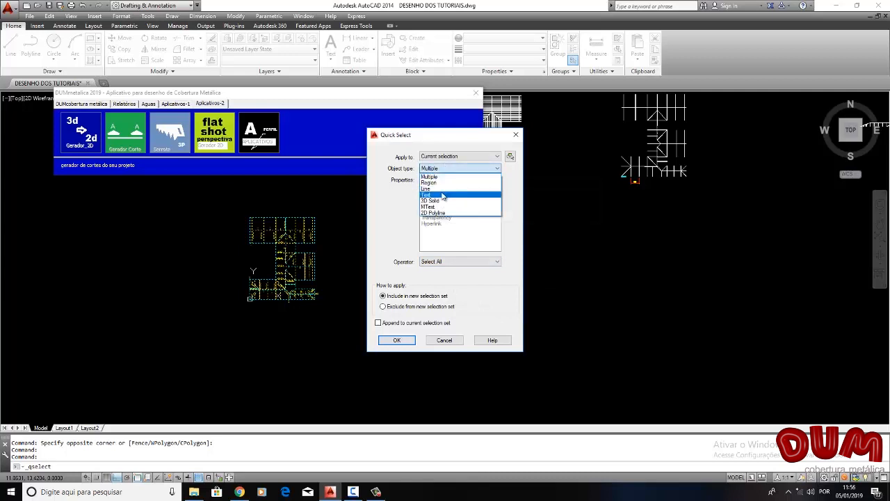
{"action": "left_click", "coordinate": [442, 188]}
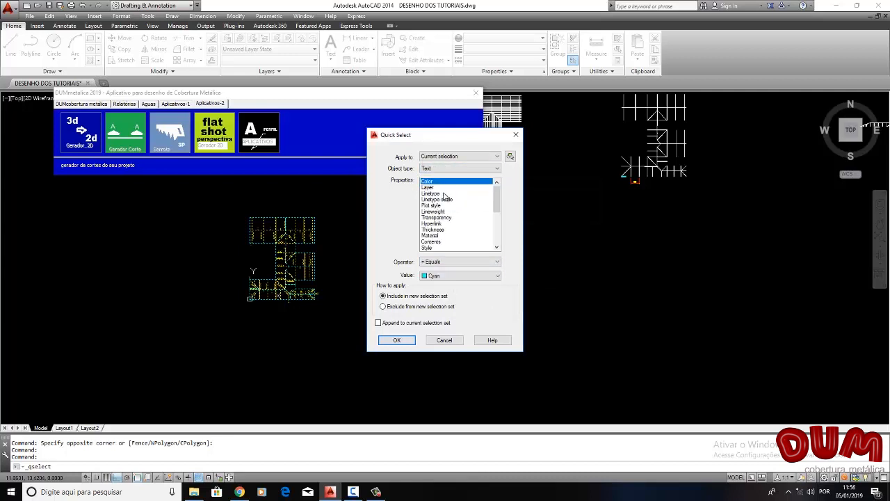
{"action": "left_click", "coordinate": [394, 340]}
{"action": "scroll", "coordinate": [276, 236], "scroll_direction": "up", "scroll_amount": 5}
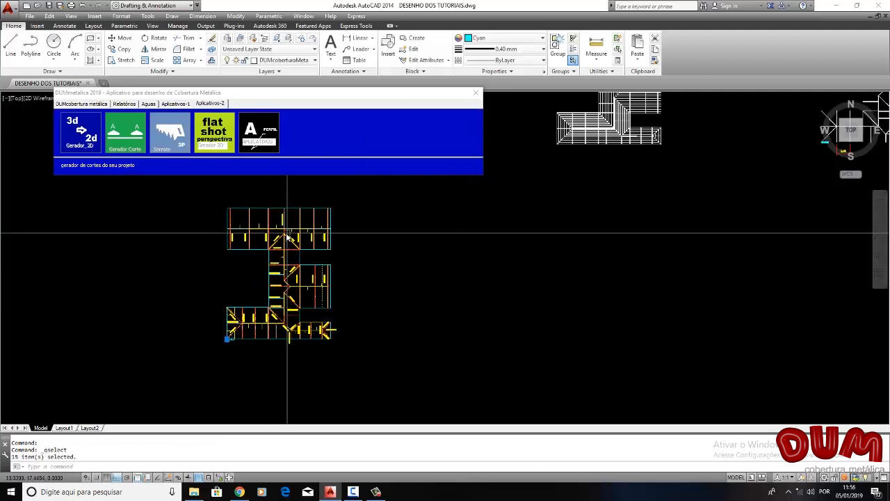
{"action": "scroll", "coordinate": [276, 236], "scroll_direction": "down", "scroll_amount": 8}
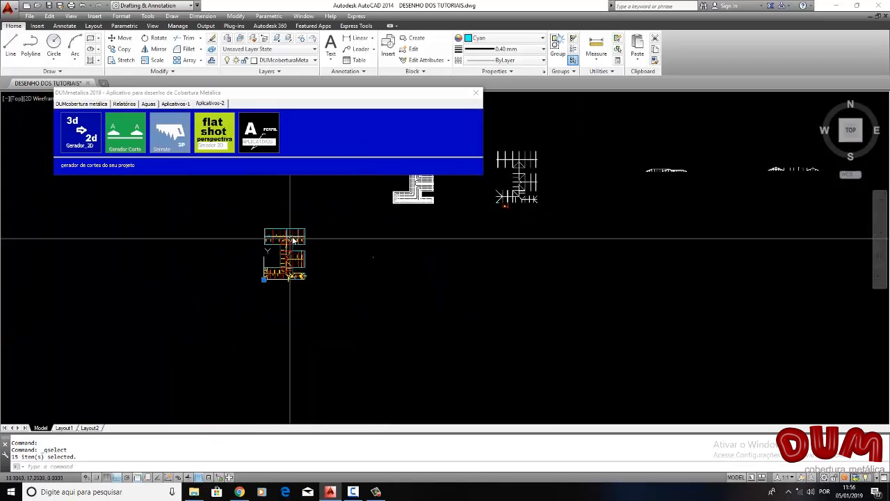
{"action": "scroll", "coordinate": [276, 235], "scroll_direction": "up", "scroll_amount": 3}
{"action": "key", "text": "Escape"}
Step: Select the whole original roof plan and filter the selection with Quick Select to MText objects coloured Yellow
{"action": "left_click", "coordinate": [232, 206]}
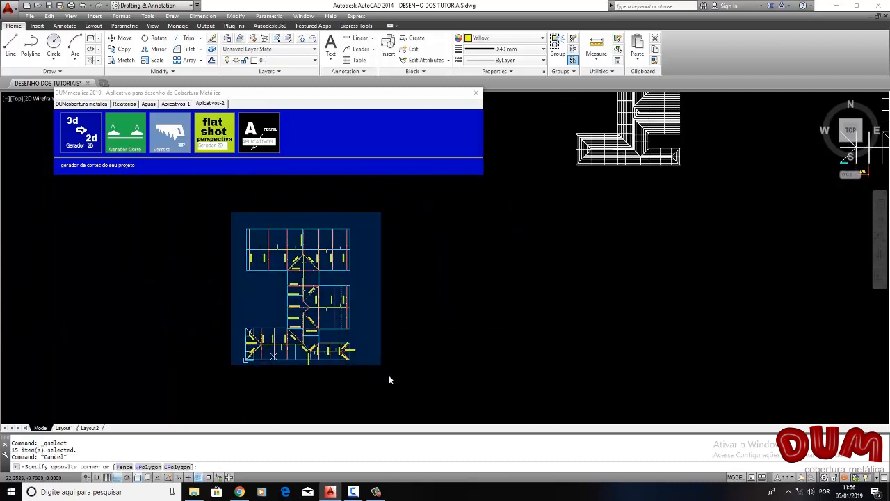
{"action": "left_click", "coordinate": [364, 351]}
{"action": "right_click", "coordinate": [301, 286]}
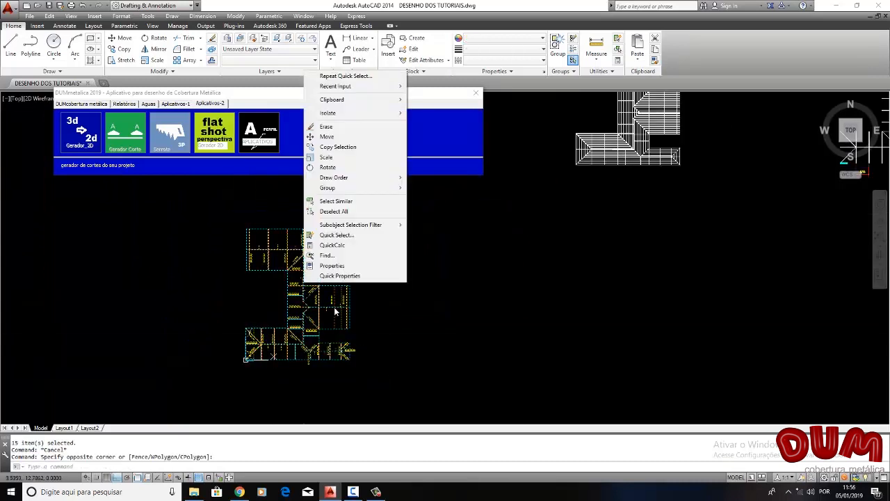
{"action": "left_click", "coordinate": [336, 235]}
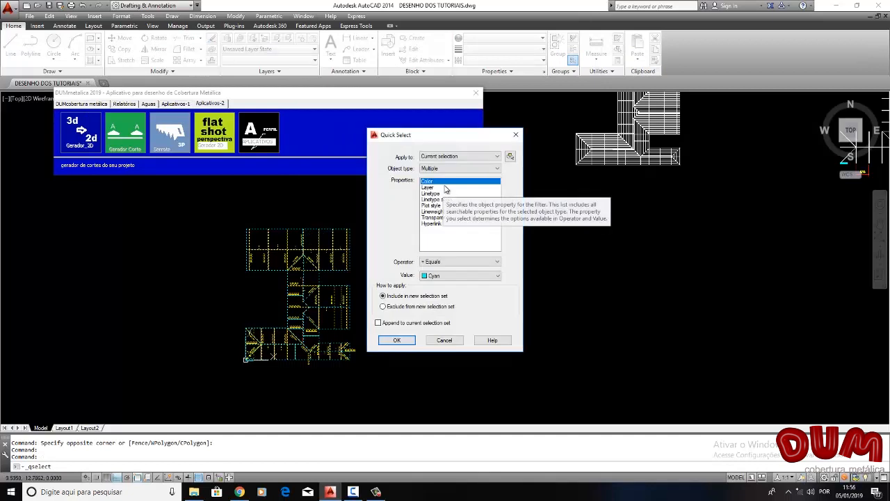
{"action": "left_click", "coordinate": [440, 275]}
{"action": "left_click", "coordinate": [434, 308]}
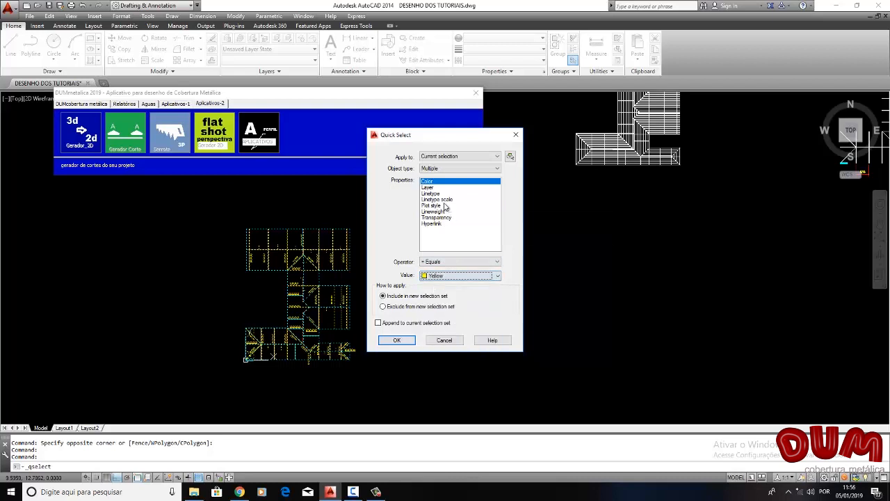
{"action": "left_click", "coordinate": [450, 169]}
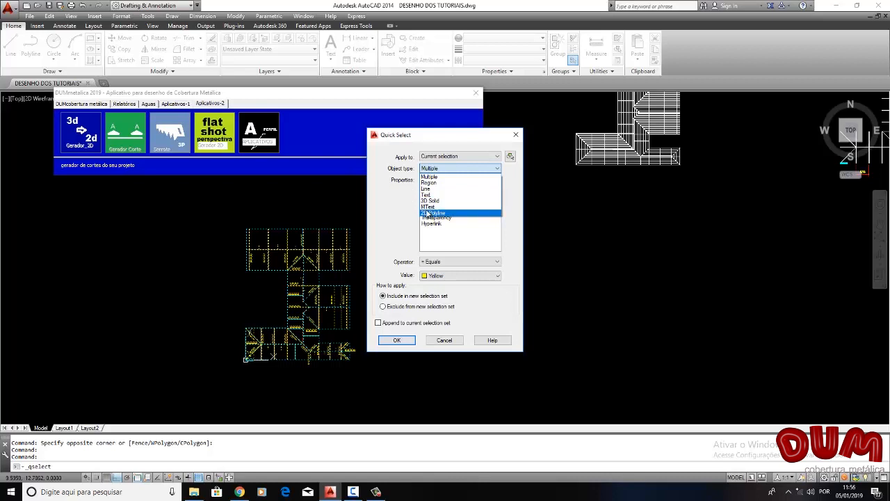
{"action": "left_click", "coordinate": [428, 206]}
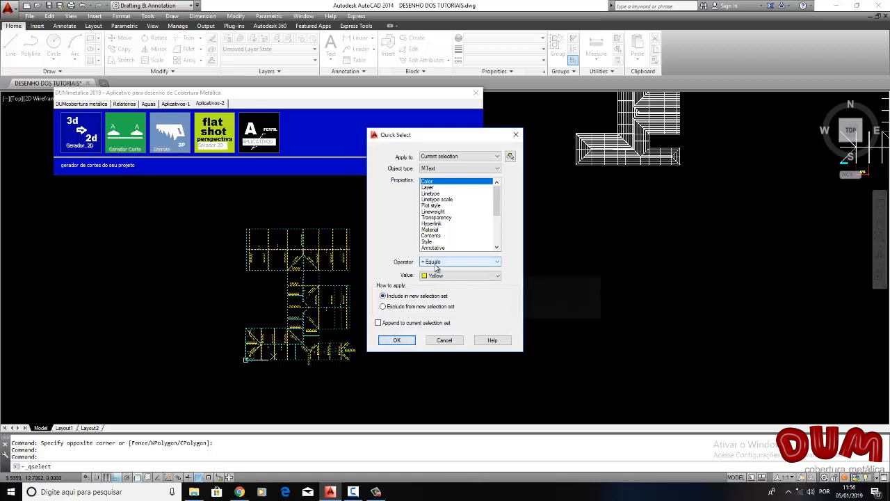
{"action": "left_click", "coordinate": [397, 340]}
{"action": "scroll", "coordinate": [249, 235], "scroll_direction": "up", "scroll_amount": 2}
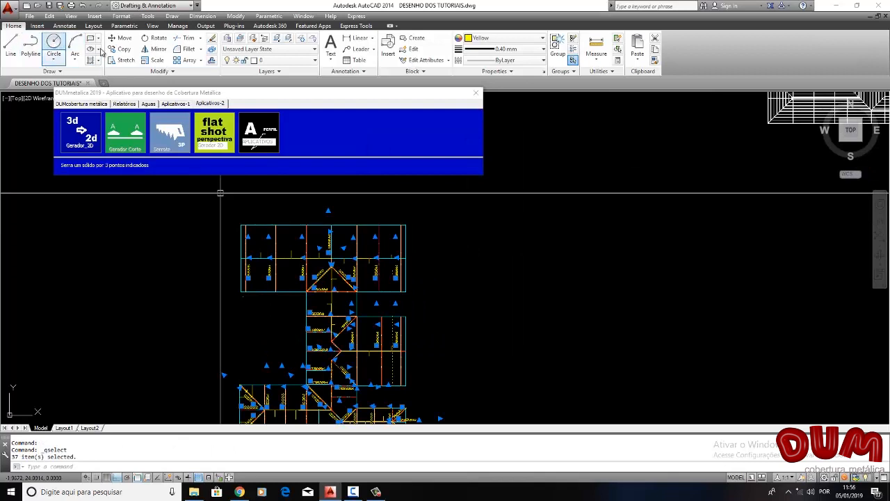
Step: Copy the filtered yellow truss labels onto the truss layout, using the upper-left corner of the upper wing's first truss as reference point
{"action": "left_click", "coordinate": [124, 50]}
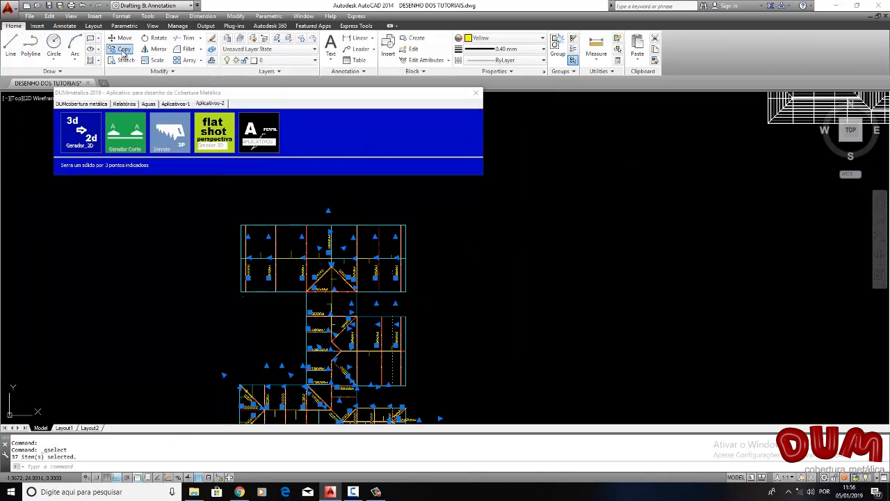
{"action": "scroll", "coordinate": [246, 227], "scroll_direction": "up", "scroll_amount": 2}
{"action": "scroll", "coordinate": [246, 226], "scroll_direction": "up", "scroll_amount": 3}
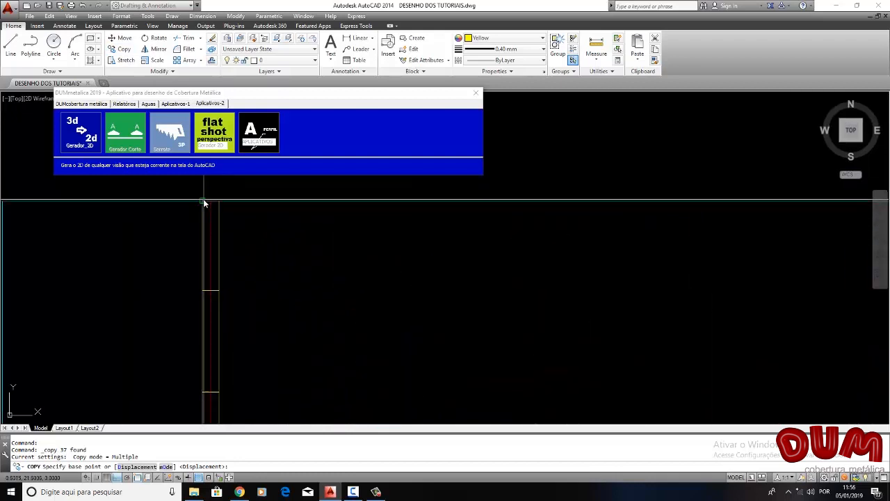
{"action": "left_click", "coordinate": [204, 202]}
{"action": "scroll", "coordinate": [253, 220], "scroll_direction": "down", "scroll_amount": 6}
{"action": "scroll", "coordinate": [354, 247], "scroll_direction": "down", "scroll_amount": 4}
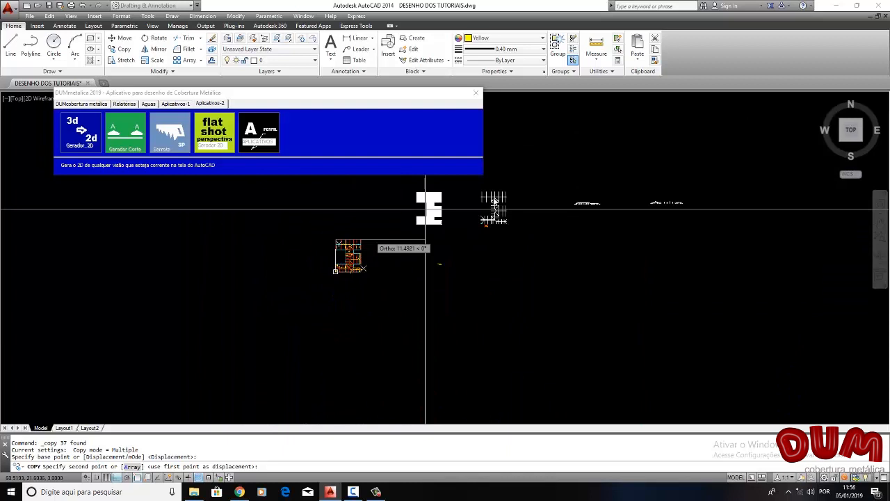
{"action": "scroll", "coordinate": [484, 204], "scroll_direction": "up", "scroll_amount": 8}
{"action": "scroll", "coordinate": [485, 206], "scroll_direction": "up", "scroll_amount": 5}
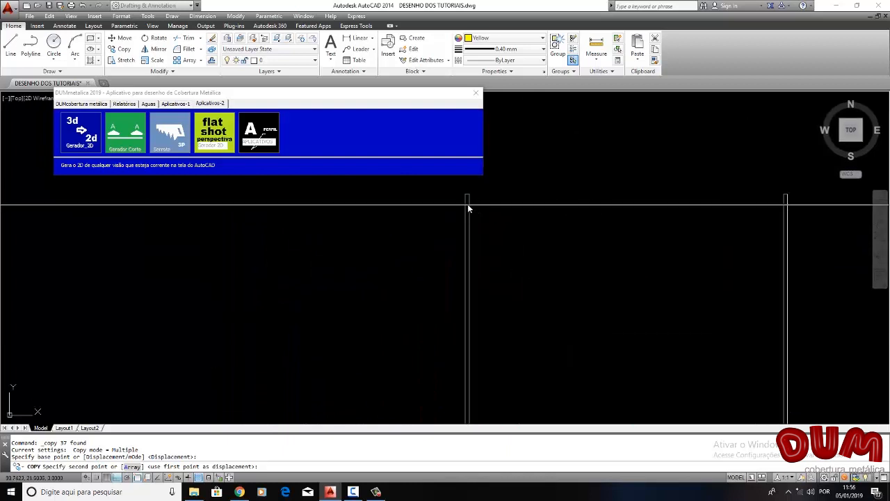
{"action": "left_click", "coordinate": [463, 200]}
{"action": "scroll", "coordinate": [480, 230], "scroll_direction": "down", "scroll_amount": 5}
{"action": "scroll", "coordinate": [538, 276], "scroll_direction": "up", "scroll_amount": 5}
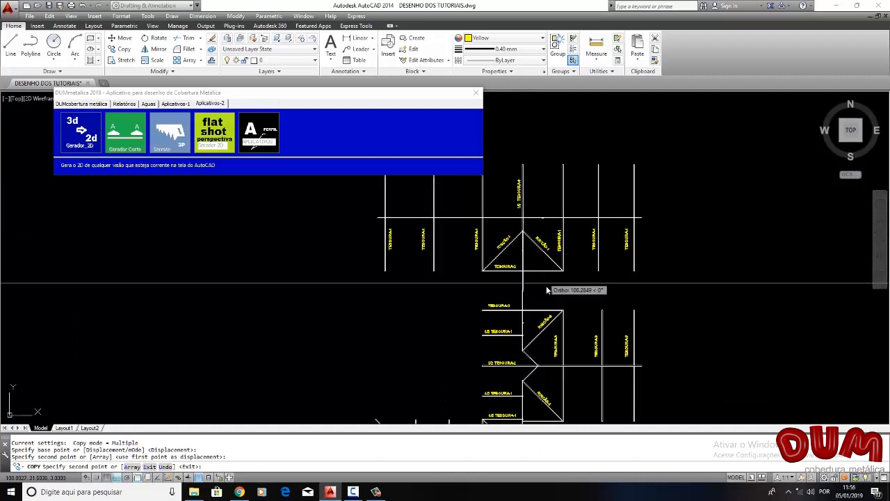
{"action": "key", "text": "Escape"}
{"action": "scroll", "coordinate": [426, 250], "scroll_direction": "down", "scroll_amount": 2}
{"action": "middle_click_drag", "start_coordinate": [425, 250], "coordinate": [408, 245]}
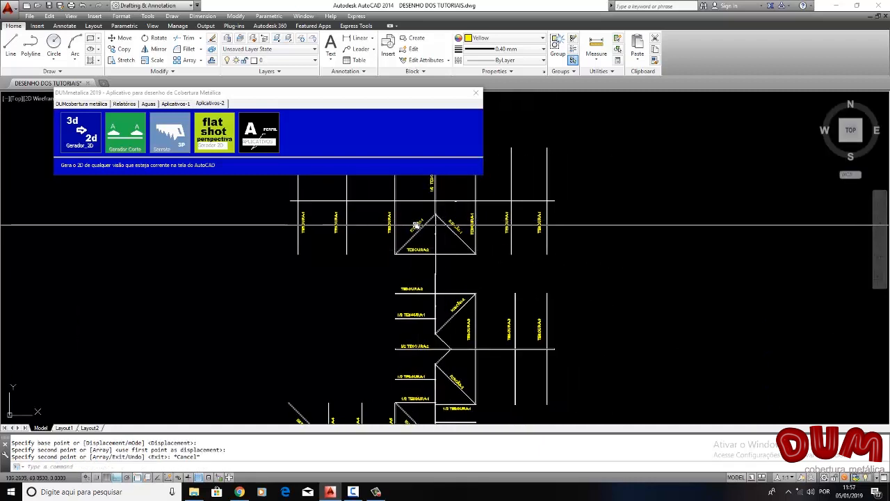
{"action": "scroll", "coordinate": [452, 224], "scroll_direction": "down", "scroll_amount": 4}
{"action": "scroll", "coordinate": [370, 354], "scroll_direction": "up", "scroll_amount": 5}
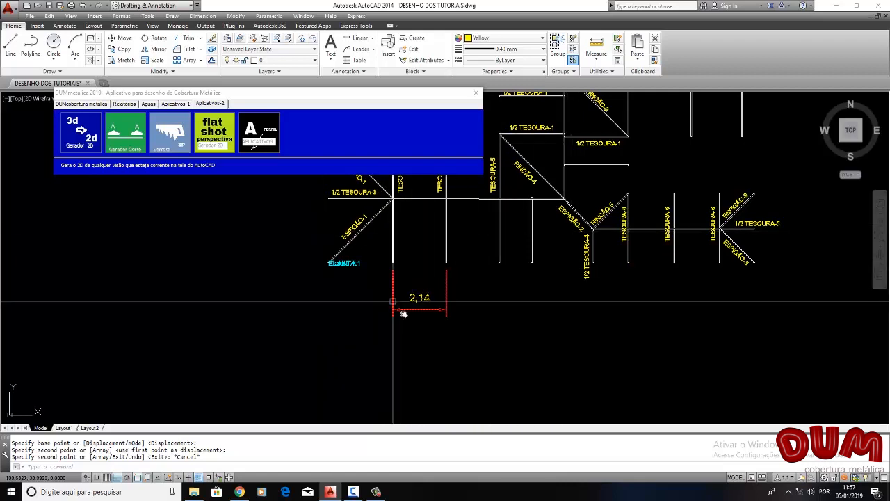
{"action": "left_click", "coordinate": [377, 492]}
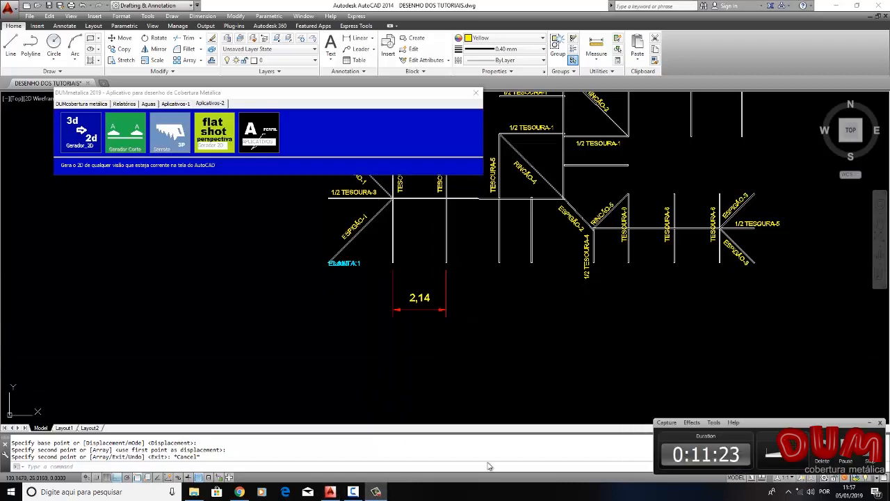
{"action": "left_click", "coordinate": [855, 454]}
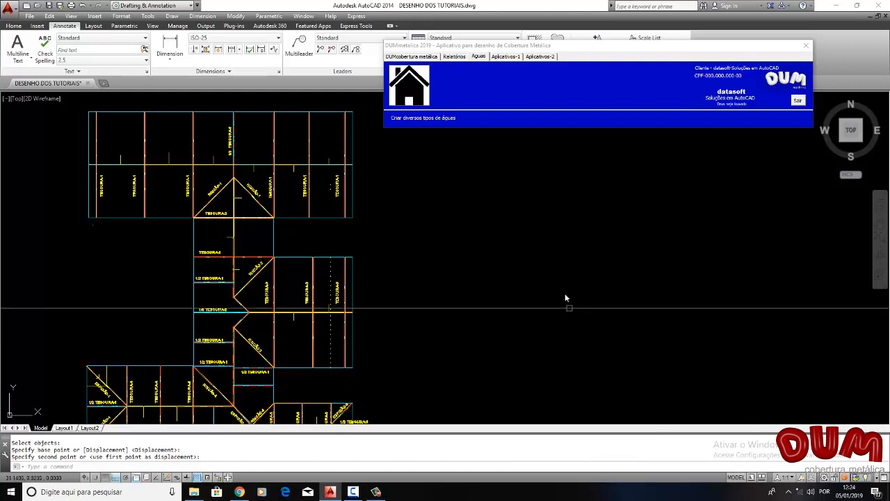
Step: Examine the dimensioned roof covering plan beside the truss layout
{"action": "scroll", "coordinate": [588, 306], "scroll_direction": "down", "scroll_amount": 4}
{"action": "middle_click_drag", "start_coordinate": [542, 292], "coordinate": [375, 375]}
{"action": "middle_click_drag", "start_coordinate": [461, 275], "coordinate": [350, 358]}
{"action": "middle_click_drag", "start_coordinate": [536, 242], "coordinate": [416, 283]}
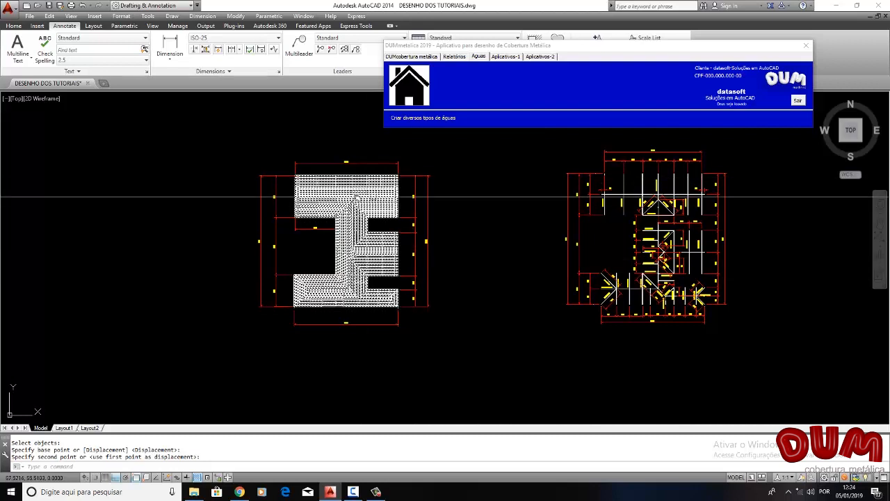
{"action": "left_click", "coordinate": [456, 293]}
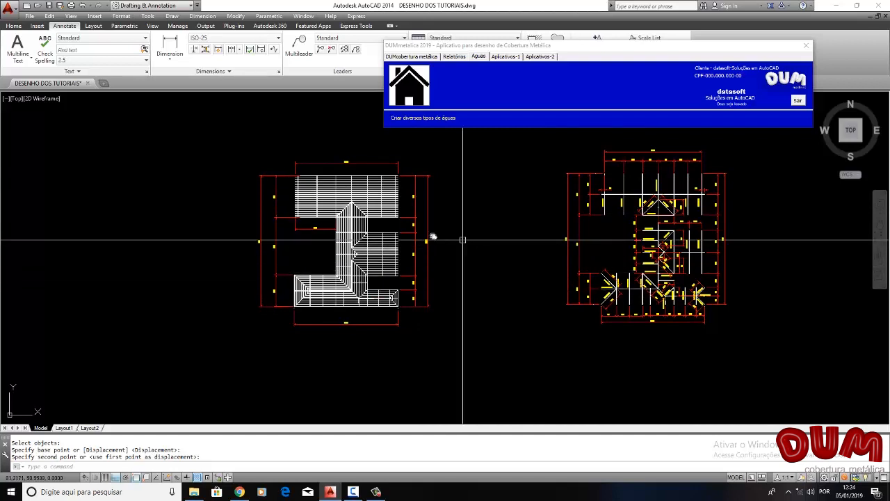
{"action": "scroll", "coordinate": [366, 228], "scroll_direction": "up", "scroll_amount": 4}
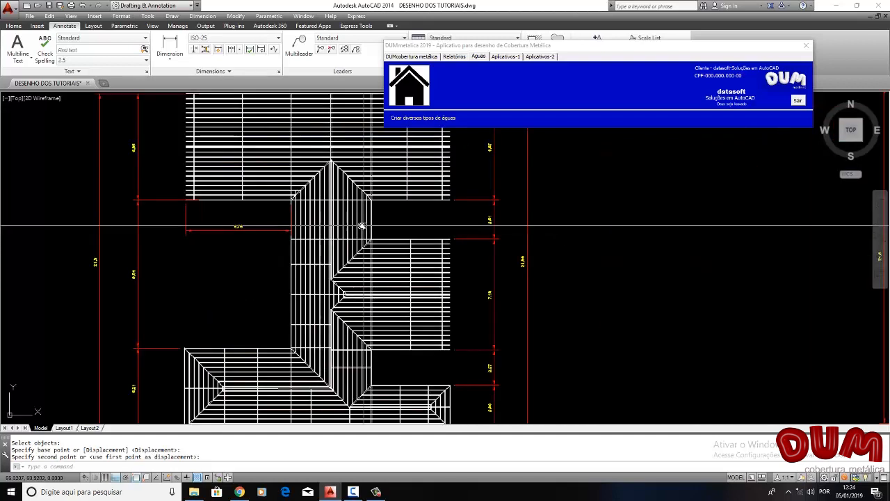
{"action": "scroll", "coordinate": [303, 229], "scroll_direction": "down", "scroll_amount": 4}
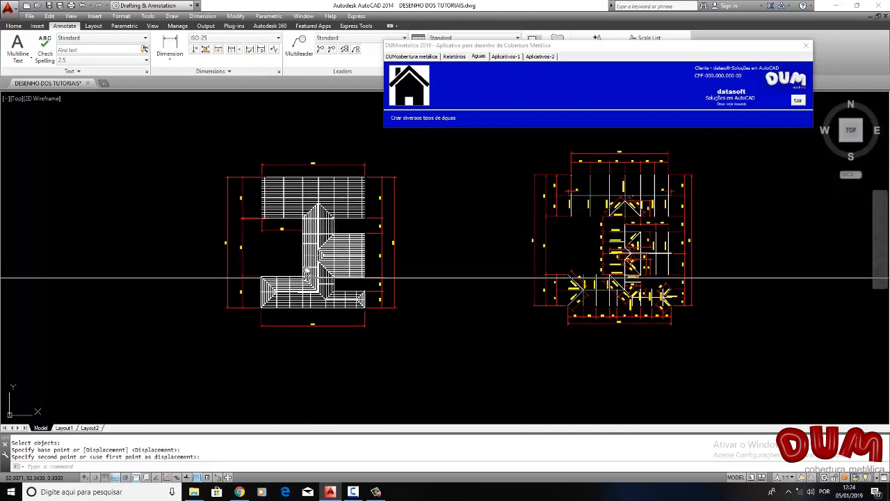
{"action": "scroll", "coordinate": [299, 254], "scroll_direction": "up", "scroll_amount": 2}
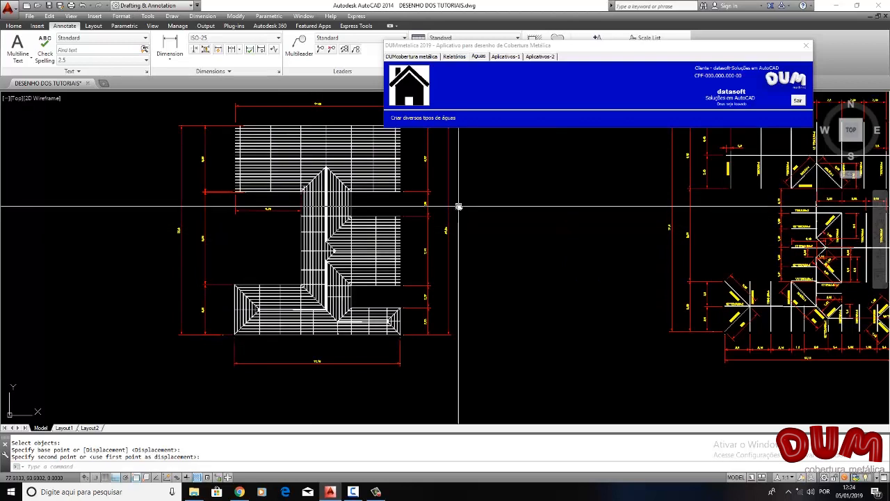
{"action": "scroll", "coordinate": [399, 201], "scroll_direction": "down", "scroll_amount": 3}
{"action": "middle_click_drag", "start_coordinate": [400, 202], "coordinate": [355, 206]}
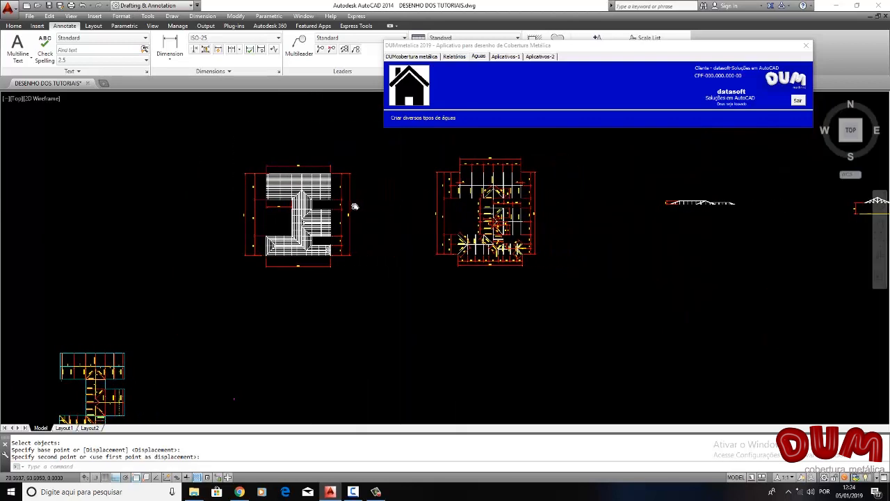
Step: Examine the copied truss labels and dimensions on the truss layout, including its lower wing
{"action": "scroll", "coordinate": [503, 231], "scroll_direction": "up", "scroll_amount": 2}
{"action": "scroll", "coordinate": [503, 229], "scroll_direction": "up", "scroll_amount": 6}
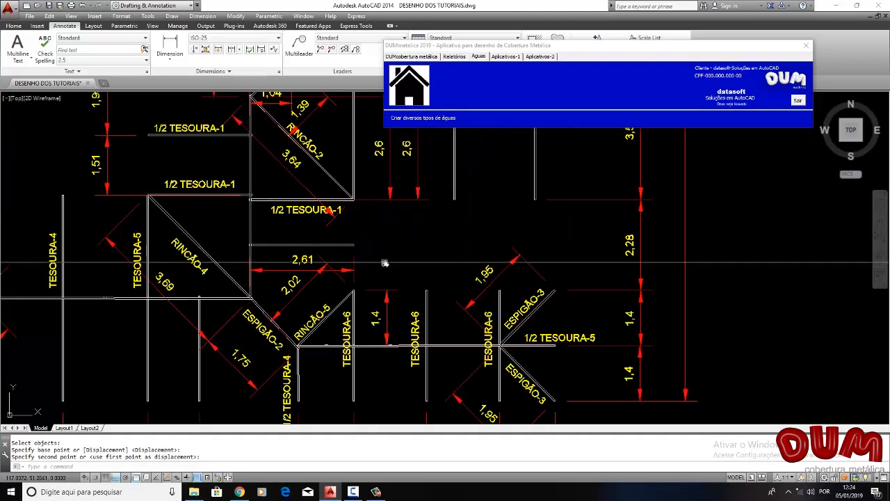
{"action": "scroll", "coordinate": [385, 263], "scroll_direction": "down", "scroll_amount": 2}
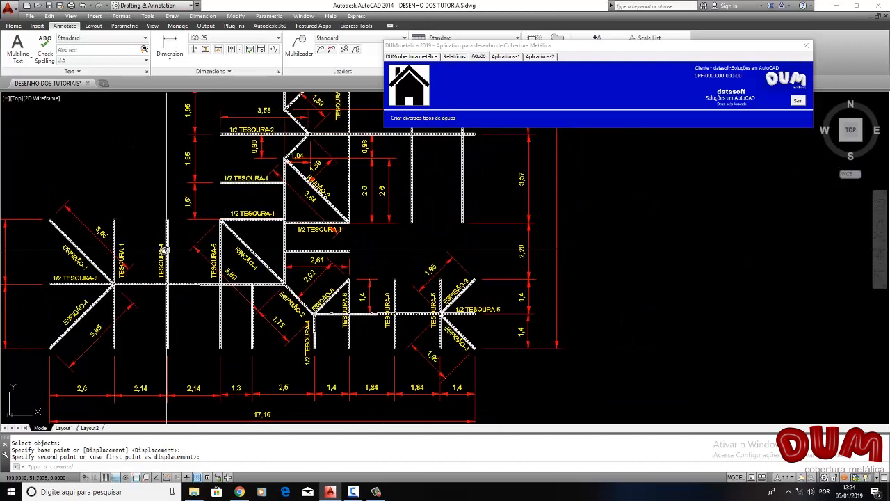
{"action": "scroll", "coordinate": [255, 258], "scroll_direction": "down", "scroll_amount": 2}
{"action": "scroll", "coordinate": [255, 254], "scroll_direction": "down", "scroll_amount": 2}
{"action": "middle_click_drag", "start_coordinate": [266, 237], "coordinate": [276, 297]}
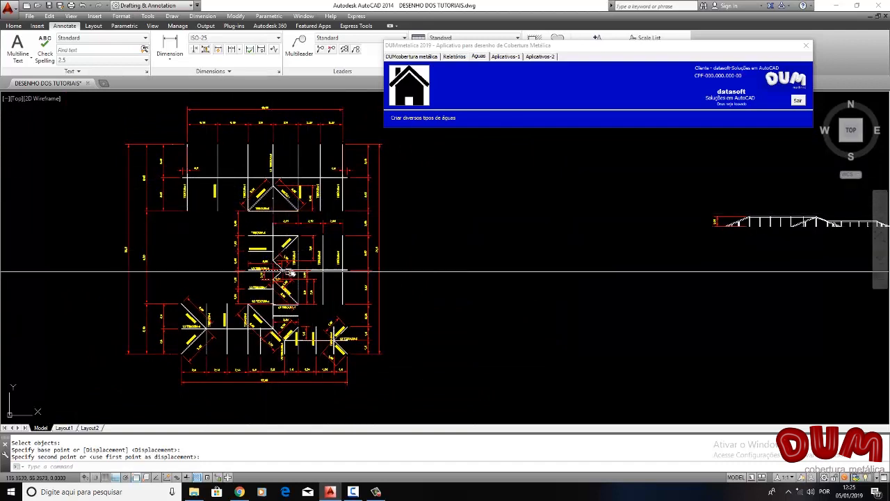
{"action": "scroll", "coordinate": [287, 272], "scroll_direction": "down", "scroll_amount": 3}
{"action": "middle_click_drag", "start_coordinate": [293, 260], "coordinate": [296, 253]}
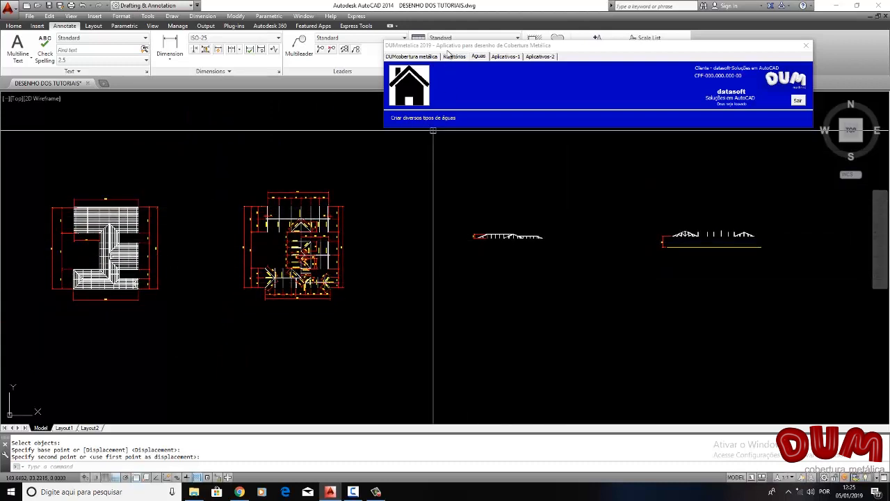
Step: Open DUMmetalica's drawing-finishing applications and start a leader line with straight-line arrow and the text "perfil 4x8"
{"action": "left_click_drag", "start_coordinate": [450, 48], "coordinate": [279, 64]}
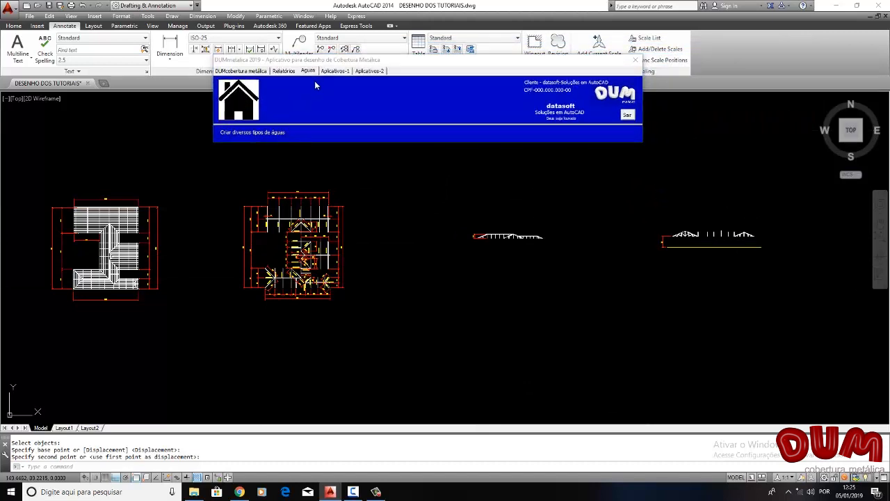
{"action": "left_click", "coordinate": [371, 70]}
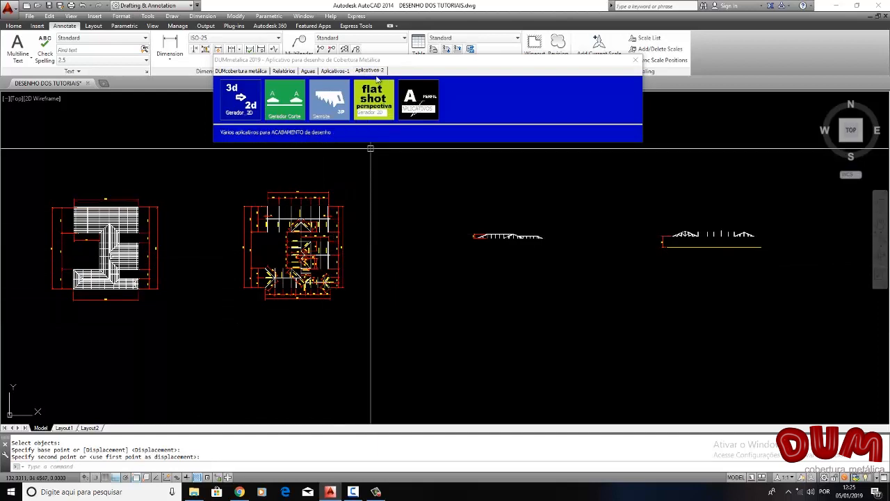
{"action": "left_click", "coordinate": [422, 109]}
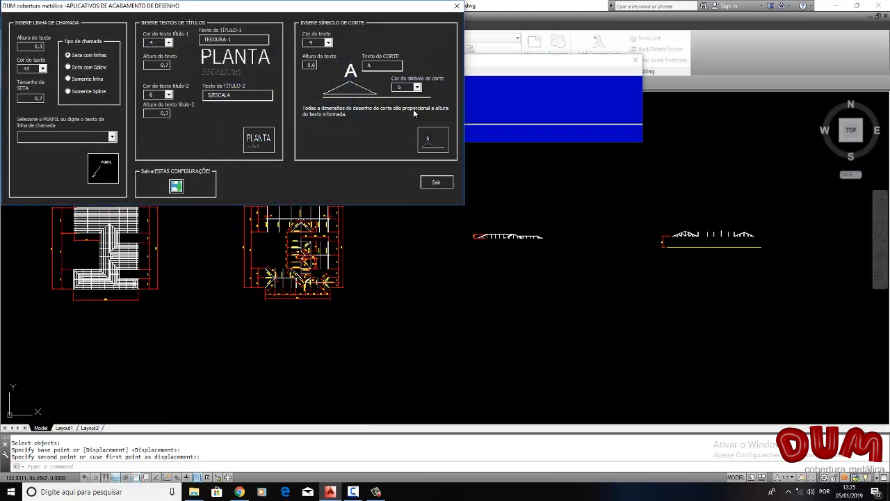
{"action": "mouse_move", "coordinate": [259, 9]}
{"action": "left_mouse_down"}
{"action": "mouse_move", "coordinate": [295, 22]}
{"action": "mouse_move", "coordinate": [276, 11]}
{"action": "left_mouse_up"}
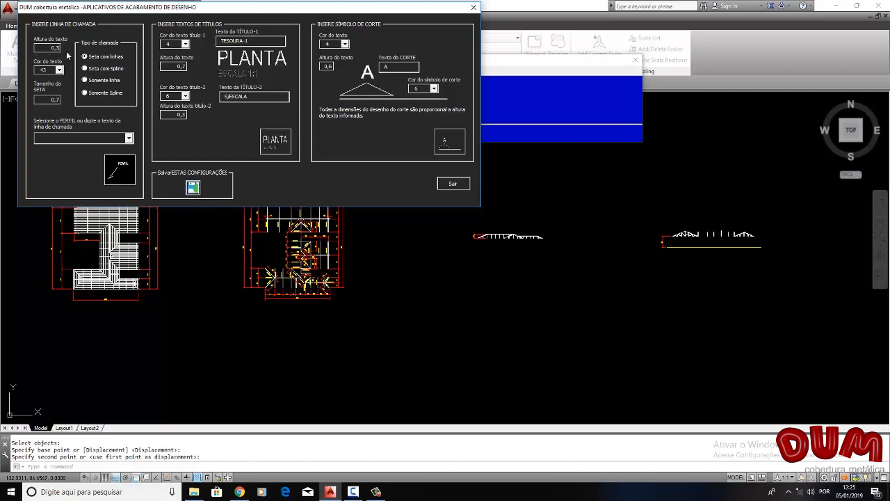
{"action": "left_click_drag", "start_coordinate": [83, 10], "coordinate": [97, 17]}
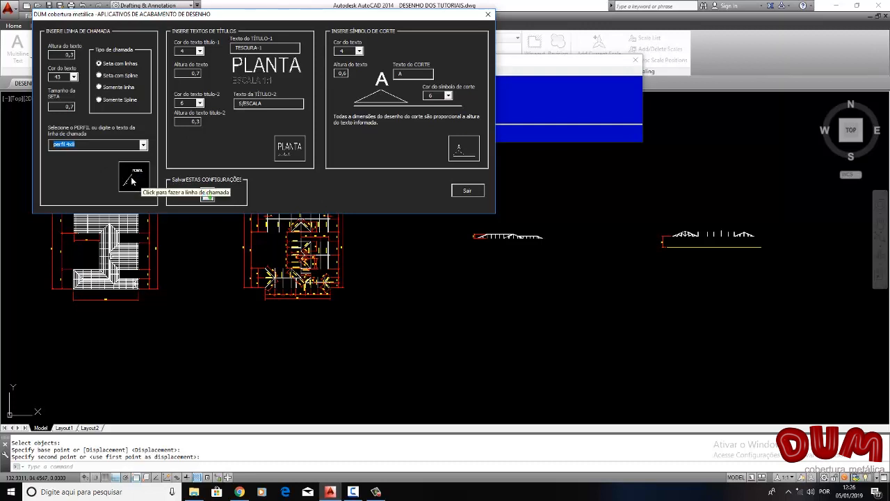
{"action": "left_click", "coordinate": [131, 183]}
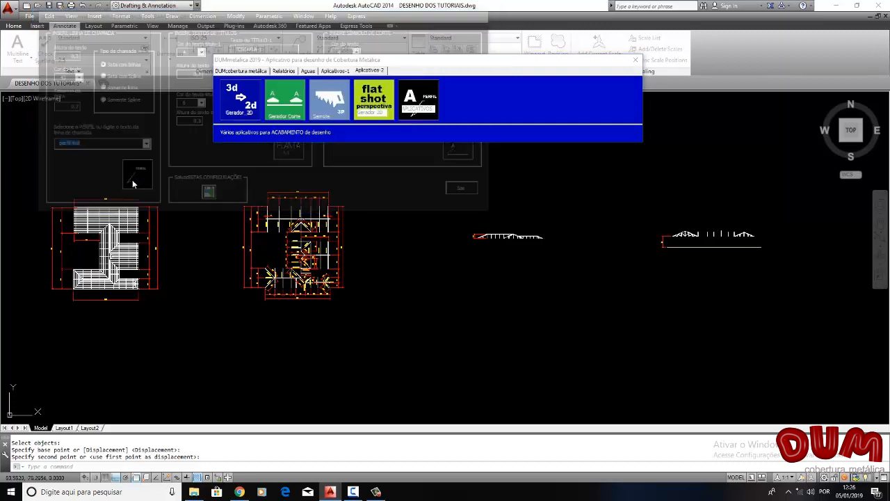
Step: Place a "perfil 4x8" leader on the left sloping rafter of the long elevation, with its text above the roof
{"action": "scroll", "coordinate": [487, 237], "scroll_direction": "up", "scroll_amount": 5}
{"action": "scroll", "coordinate": [447, 265], "scroll_direction": "up", "scroll_amount": 6}
{"action": "middle_click_drag", "start_coordinate": [352, 238], "coordinate": [332, 284]}
{"action": "scroll", "coordinate": [485, 208], "scroll_direction": "up", "scroll_amount": 2}
{"action": "middle_click_drag", "start_coordinate": [484, 208], "coordinate": [412, 249]}
{"action": "scroll", "coordinate": [410, 249], "scroll_direction": "down", "scroll_amount": 4}
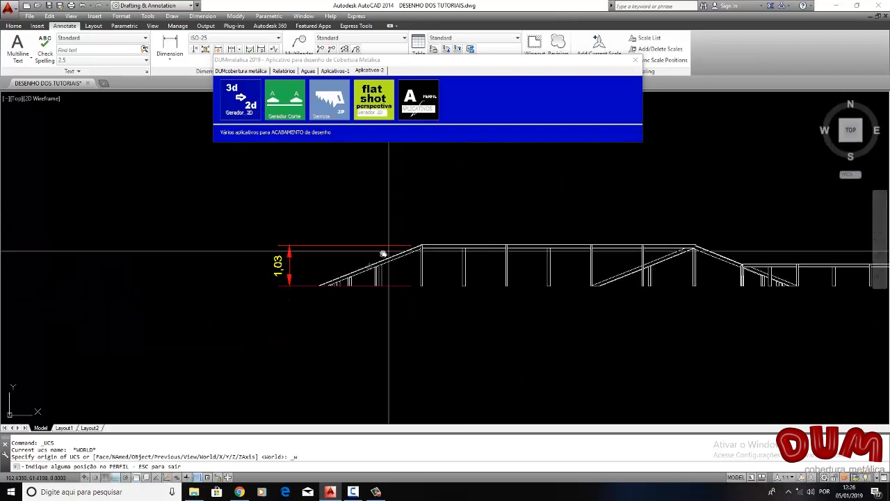
{"action": "scroll", "coordinate": [369, 256], "scroll_direction": "up", "scroll_amount": 3}
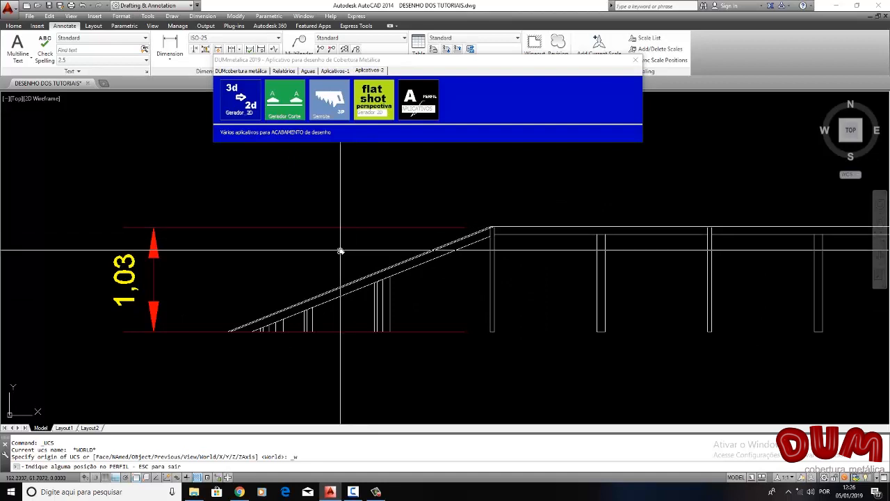
{"action": "left_click", "coordinate": [366, 280]}
{"action": "scroll", "coordinate": [293, 201], "scroll_direction": "down", "scroll_amount": 3}
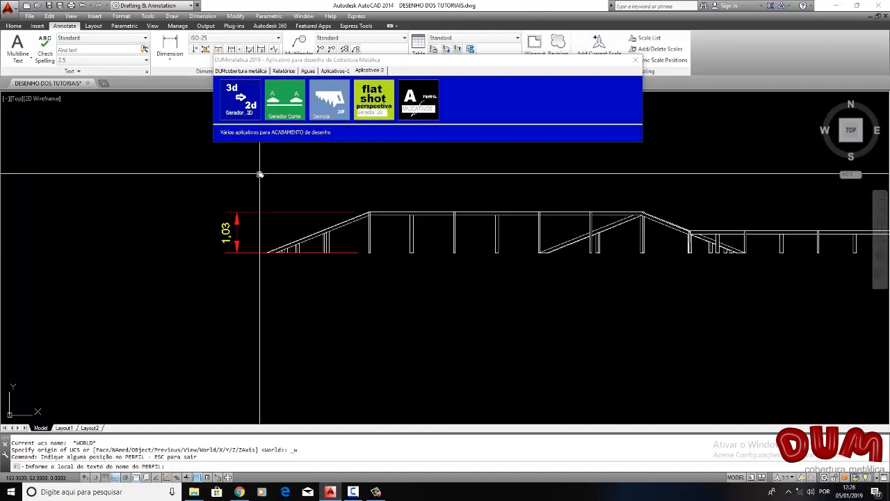
{"action": "left_click", "coordinate": [259, 174]}
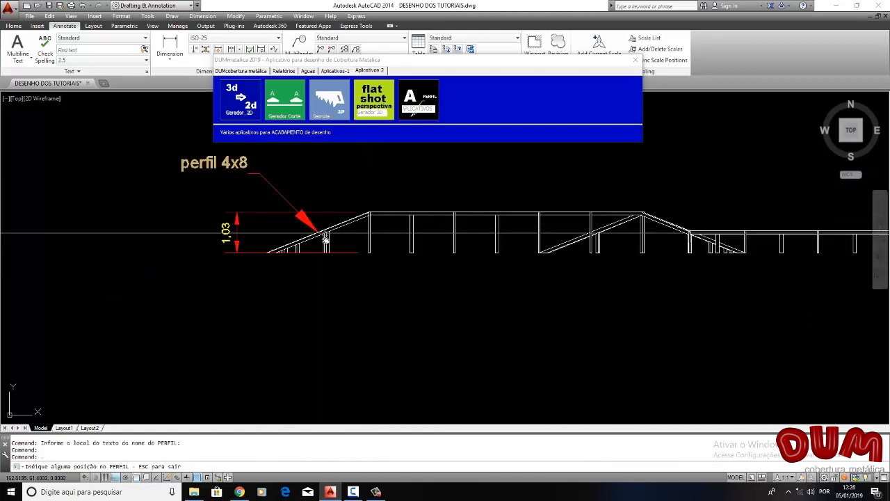
Step: Place a "perfil 4x8" leader on the horizontal top member of the elevation's taller section, with the text above it
{"action": "scroll", "coordinate": [321, 237], "scroll_direction": "up", "scroll_amount": 3}
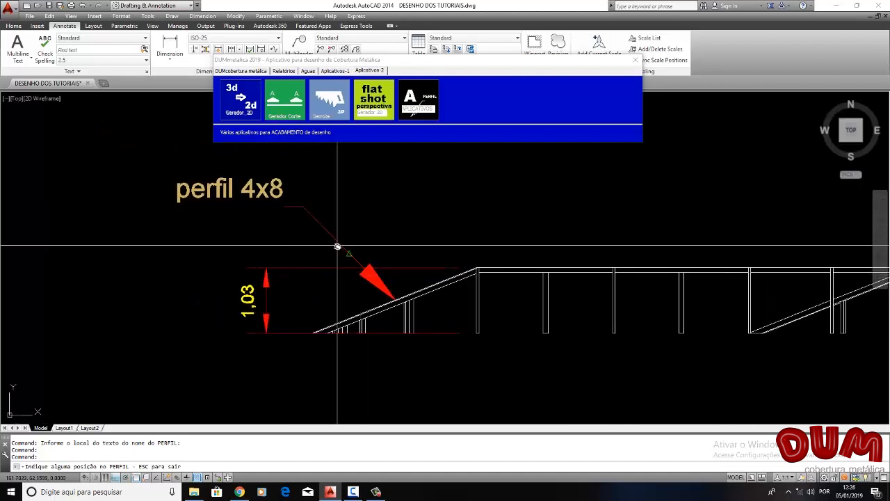
{"action": "middle_click_drag", "start_coordinate": [285, 280], "coordinate": [116, 295]}
{"action": "left_click", "coordinate": [522, 282]}
{"action": "left_click", "coordinate": [577, 208]}
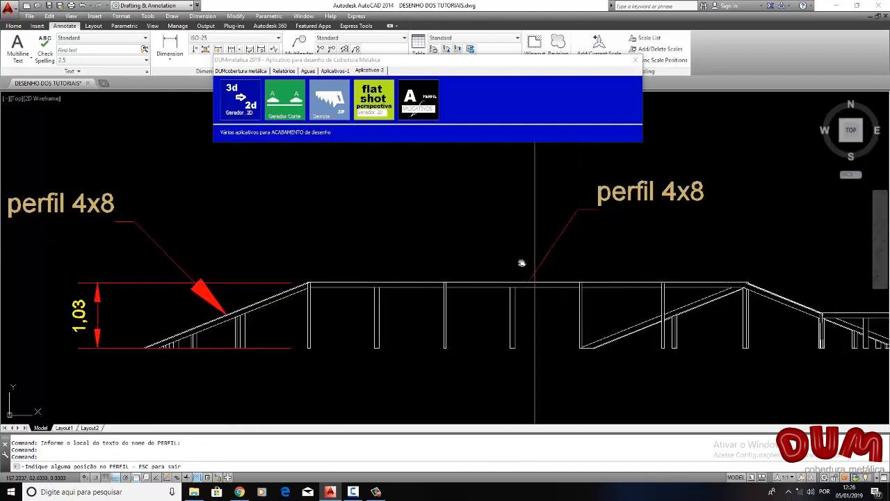
Step: Place a "perfil 4x8" leader on the horizontal top member of the elevation's lower section, with the text above it
{"action": "scroll", "coordinate": [518, 267], "scroll_direction": "down", "scroll_amount": 3}
{"action": "middle_click_drag", "start_coordinate": [512, 270], "coordinate": [288, 258]}
{"action": "scroll", "coordinate": [495, 262], "scroll_direction": "up", "scroll_amount": 6}
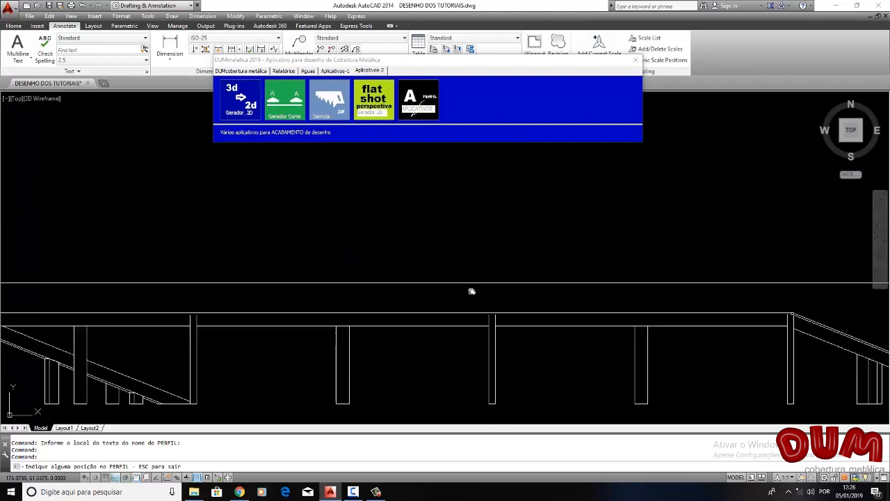
{"action": "left_click", "coordinate": [442, 311]}
{"action": "scroll", "coordinate": [442, 279], "scroll_direction": "down", "scroll_amount": 5}
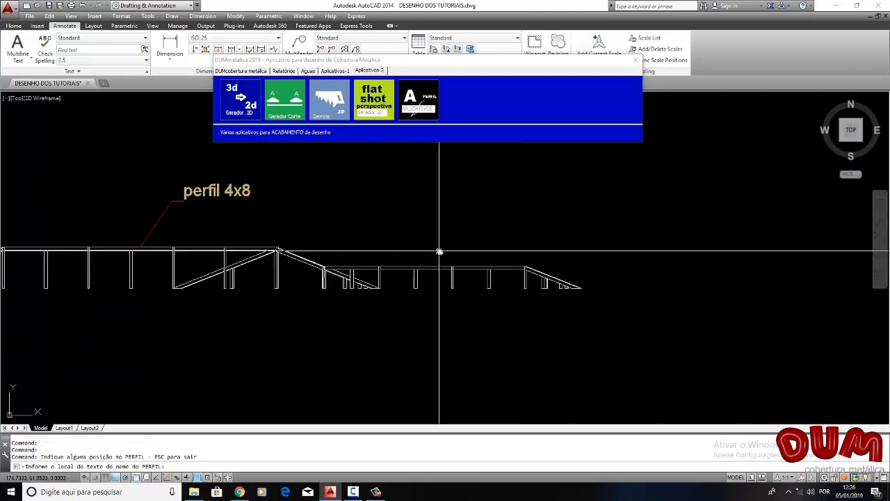
{"action": "left_click", "coordinate": [460, 212]}
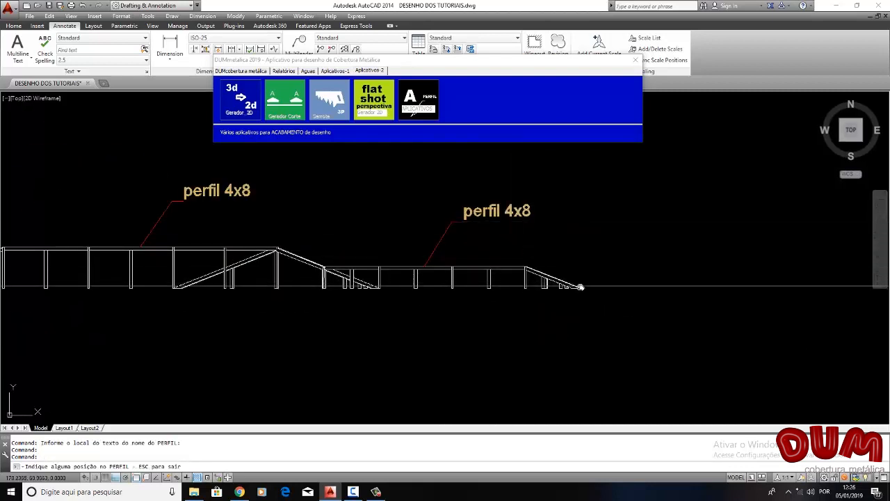
Step: Place a "perfil 4x8" leader on the sloping rafter at the right end of the long elevation
{"action": "scroll", "coordinate": [476, 271], "scroll_direction": "up", "scroll_amount": 5}
{"action": "left_click", "coordinate": [476, 271]}
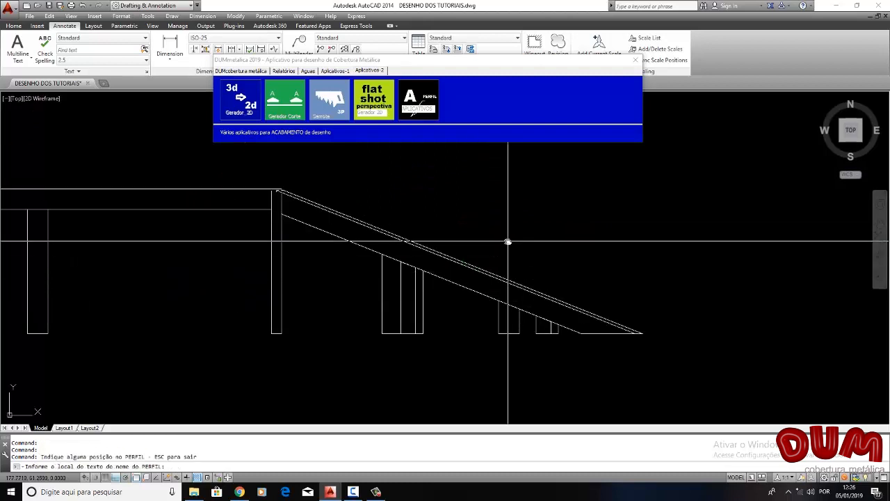
{"action": "scroll", "coordinate": [515, 236], "scroll_direction": "down", "scroll_amount": 5}
{"action": "left_click", "coordinate": [534, 219]}
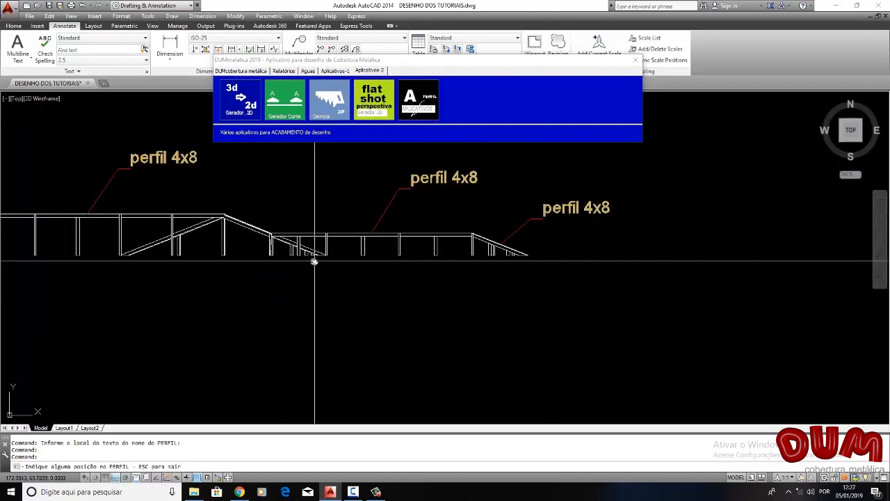
Step: Place a "perfil 4x8" leader at the foot of a middle post in the elevation's lower section, with the text underneath
{"action": "scroll", "coordinate": [403, 252], "scroll_direction": "up", "scroll_amount": 5}
{"action": "left_click", "coordinate": [397, 258]}
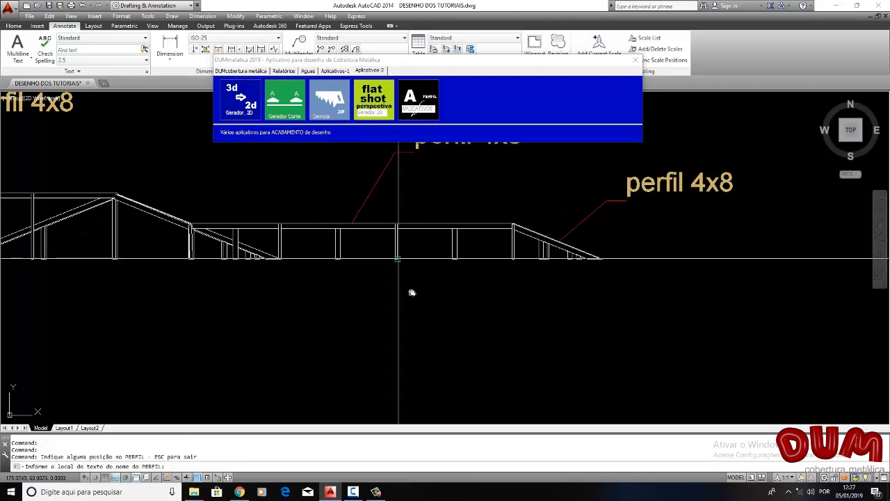
{"action": "left_click", "coordinate": [432, 318]}
{"action": "scroll", "coordinate": [338, 302], "scroll_direction": "down", "scroll_amount": 5}
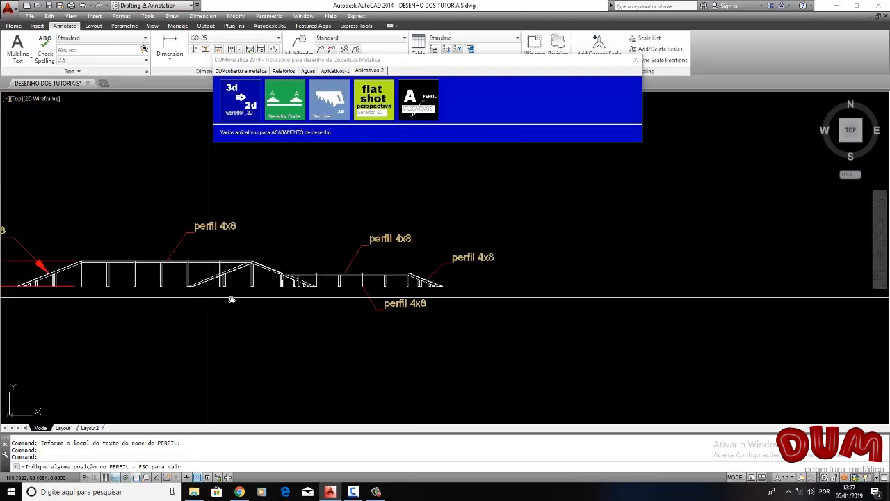
Step: Place a "perfil 4x8" leader at the foot of a post in the elevation's taller section, with the text underneath
{"action": "middle_click_drag", "start_coordinate": [234, 298], "coordinate": [383, 298]}
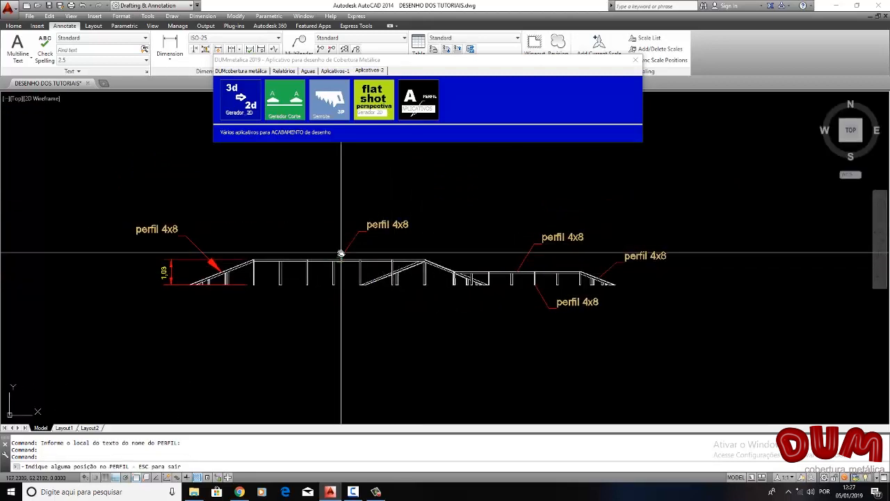
{"action": "scroll", "coordinate": [346, 250], "scroll_direction": "up", "scroll_amount": 5}
{"action": "scroll", "coordinate": [336, 284], "scroll_direction": "down", "scroll_amount": 5}
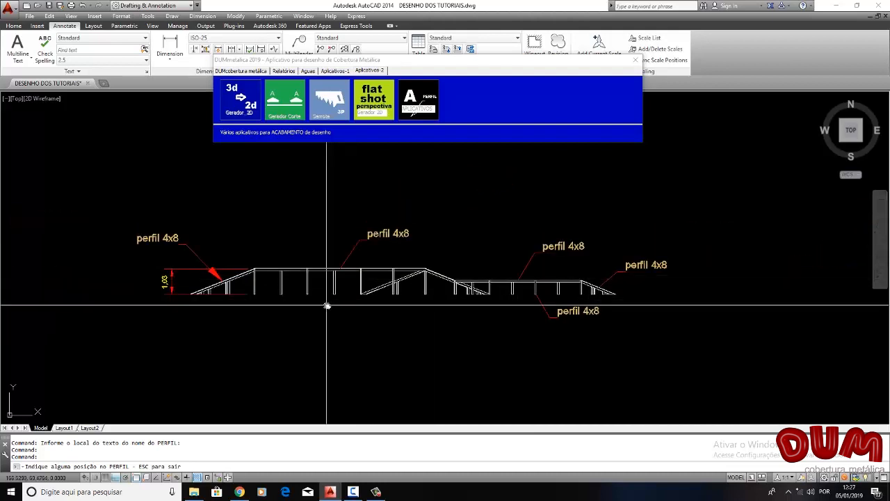
{"action": "left_click", "coordinate": [327, 300]}
{"action": "left_click", "coordinate": [303, 342]}
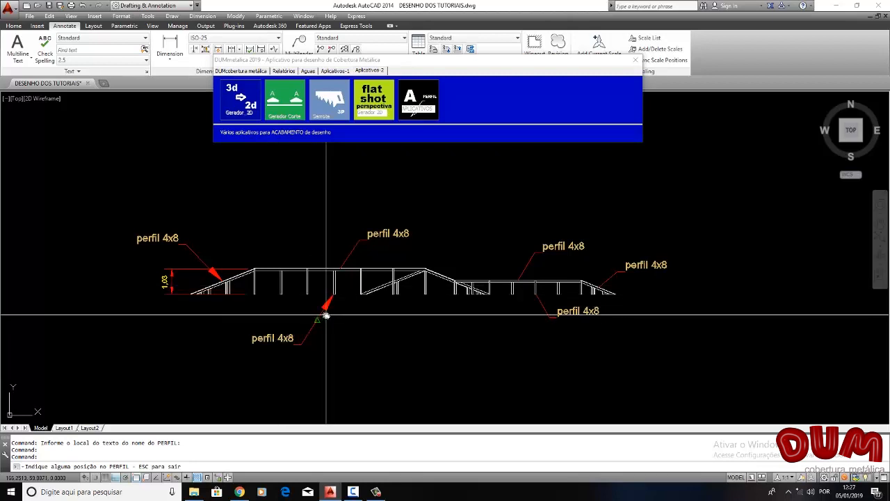
Step: Place "perfil 4x8" leaders on both sloping top chords of the truss beside the 3 m height dimension, with the texts above
{"action": "middle_click_drag", "start_coordinate": [452, 264], "coordinate": [302, 259]}
{"action": "scroll", "coordinate": [546, 258], "scroll_direction": "down", "scroll_amount": 4}
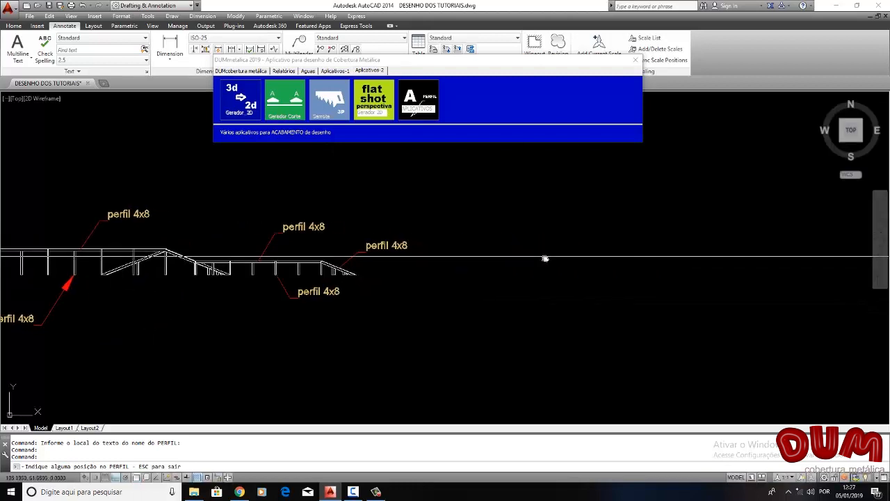
{"action": "scroll", "coordinate": [575, 244], "scroll_direction": "up", "scroll_amount": 5}
{"action": "scroll", "coordinate": [576, 244], "scroll_direction": "up", "scroll_amount": 6}
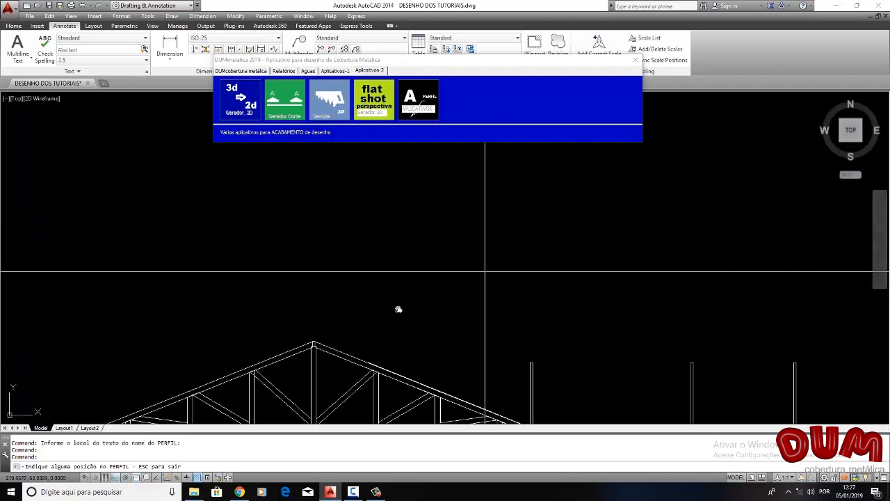
{"action": "middle_click_drag", "start_coordinate": [308, 341], "coordinate": [437, 229]}
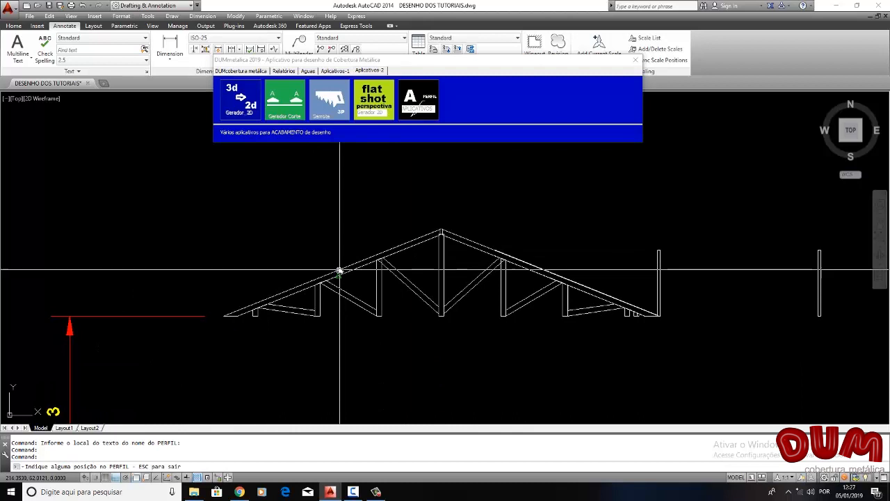
{"action": "left_click", "coordinate": [331, 270]}
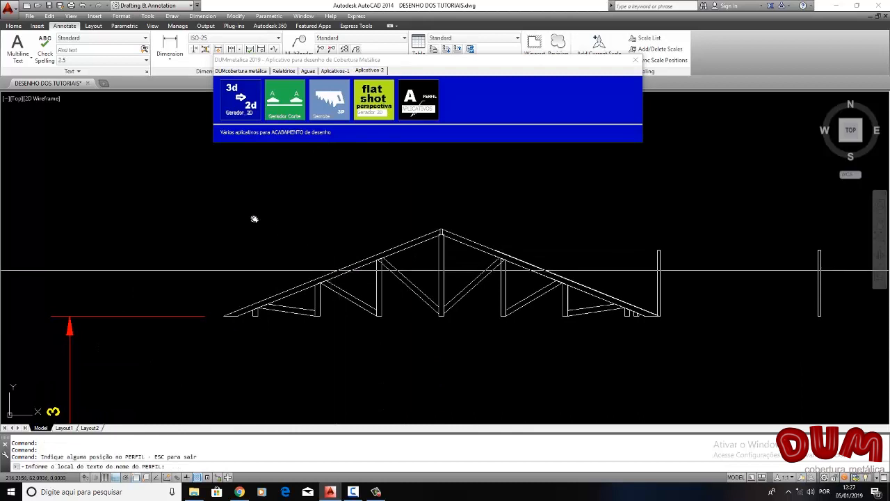
{"action": "left_click", "coordinate": [239, 210]}
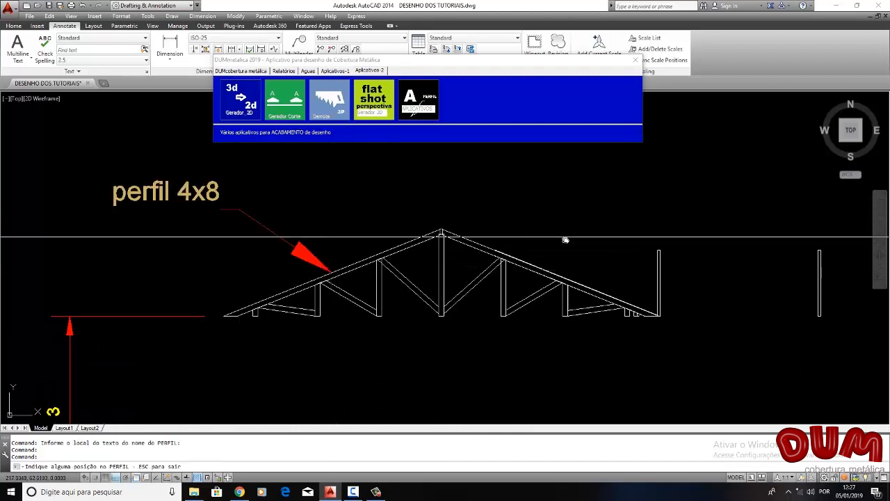
{"action": "left_click", "coordinate": [541, 270]}
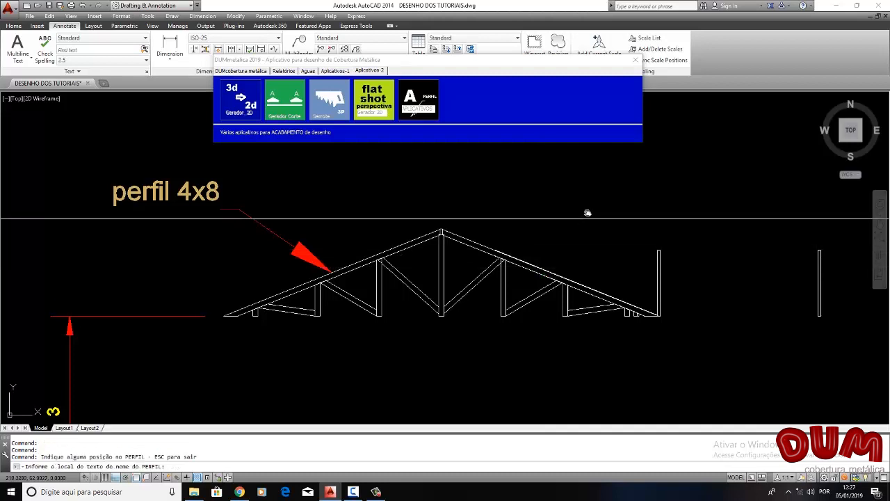
{"action": "left_click", "coordinate": [598, 178]}
Step: Place a "perfil 4x8" leader on the web member near the truss's left foot, with the text underneath
{"action": "left_click", "coordinate": [284, 317]}
{"action": "scroll", "coordinate": [292, 323], "scroll_direction": "down", "scroll_amount": 4}
{"action": "left_click", "coordinate": [285, 344]}
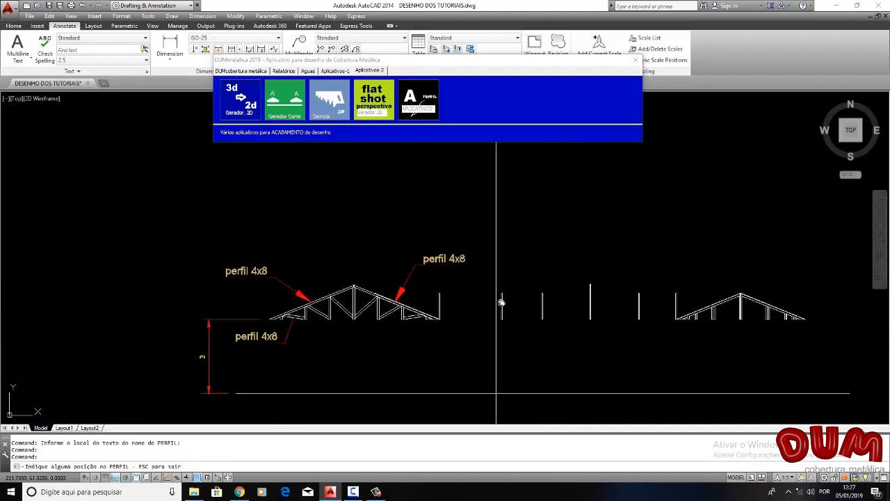
Step: Place "perfil 4x8" leaders on both sloping rafters of the gable at the elevation's right end, with the texts above
{"action": "scroll", "coordinate": [682, 302], "scroll_direction": "up", "scroll_amount": 2}
{"action": "left_click", "coordinate": [714, 311]}
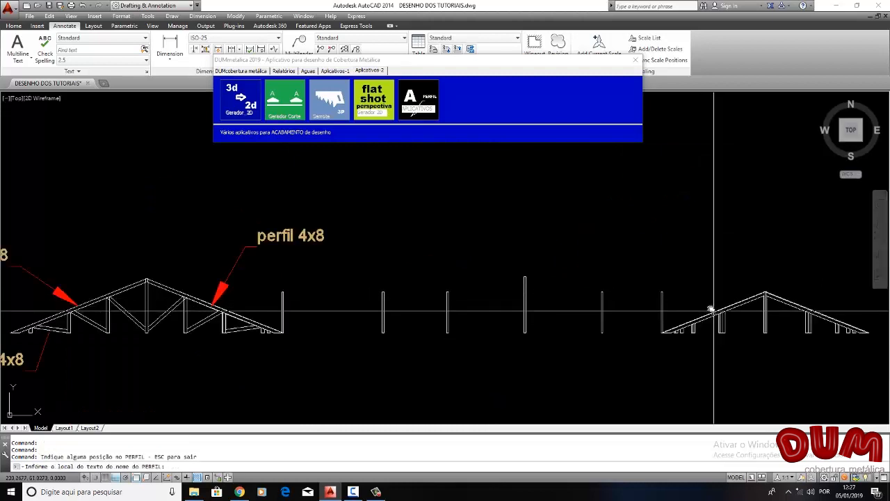
{"action": "left_click", "coordinate": [656, 244]}
{"action": "left_click", "coordinate": [825, 313]}
{"action": "scroll", "coordinate": [741, 264], "scroll_direction": "up", "scroll_amount": 2}
{"action": "middle_click_drag", "start_coordinate": [741, 265], "coordinate": [449, 279]}
{"action": "left_click", "coordinate": [653, 283]}
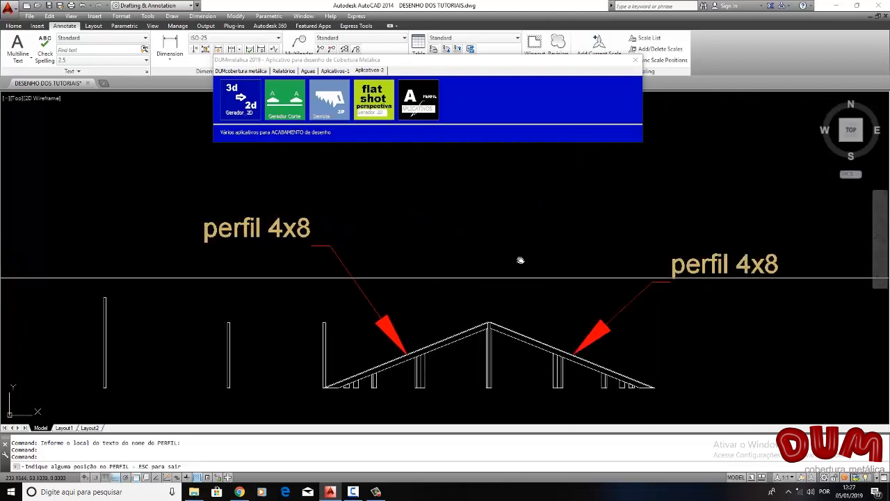
Step: Place a "perfil 4x8" leader at the foot of a free-standing post between the two gables, with the text underneath
{"action": "scroll", "coordinate": [445, 275], "scroll_direction": "down", "scroll_amount": 5}
{"action": "scroll", "coordinate": [400, 284], "scroll_direction": "up", "scroll_amount": 3}
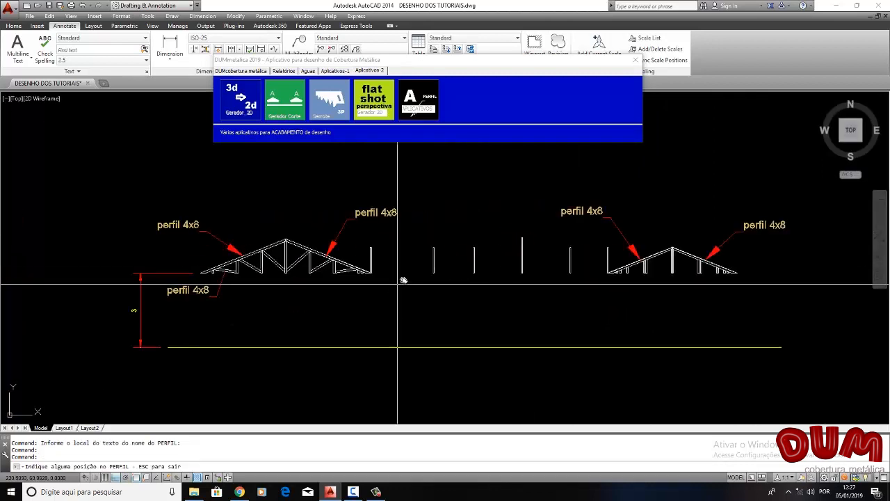
{"action": "left_click", "coordinate": [473, 277]}
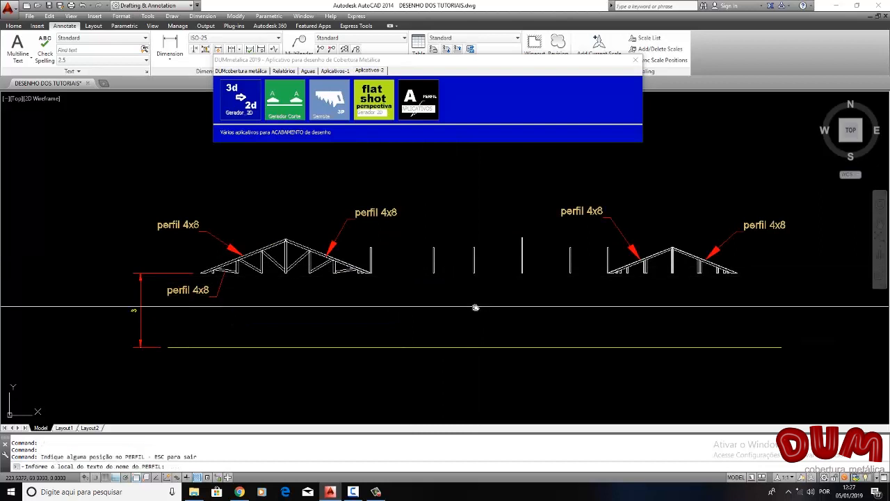
{"action": "left_click", "coordinate": [474, 306]}
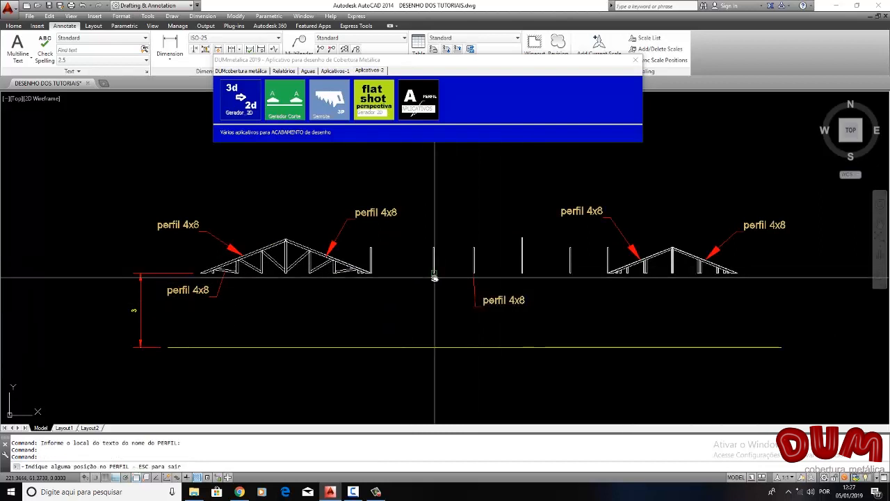
{"action": "scroll", "coordinate": [340, 278], "scroll_direction": "down", "scroll_amount": 3}
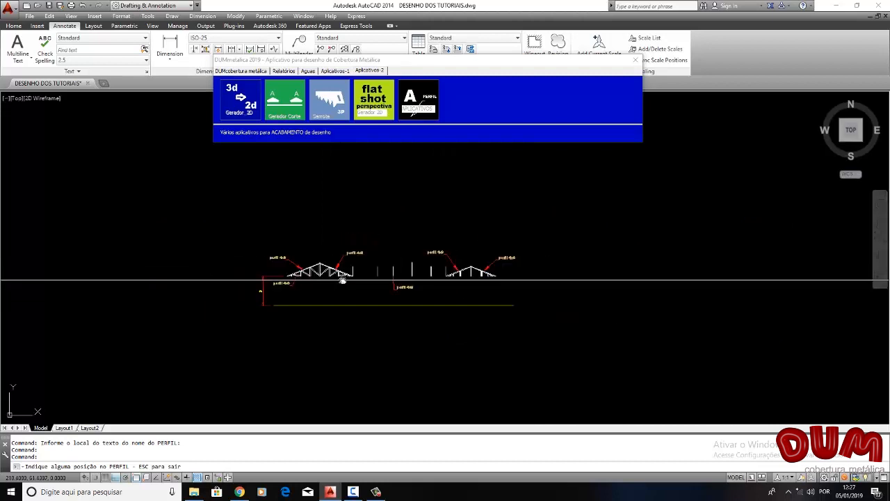
{"action": "middle_click_drag", "start_coordinate": [309, 278], "coordinate": [377, 279]}
{"action": "middle_click_drag", "start_coordinate": [149, 284], "coordinate": [480, 263]}
{"action": "scroll", "coordinate": [209, 255], "scroll_direction": "up", "scroll_amount": 4}
{"action": "scroll", "coordinate": [223, 242], "scroll_direction": "up", "scroll_amount": 4}
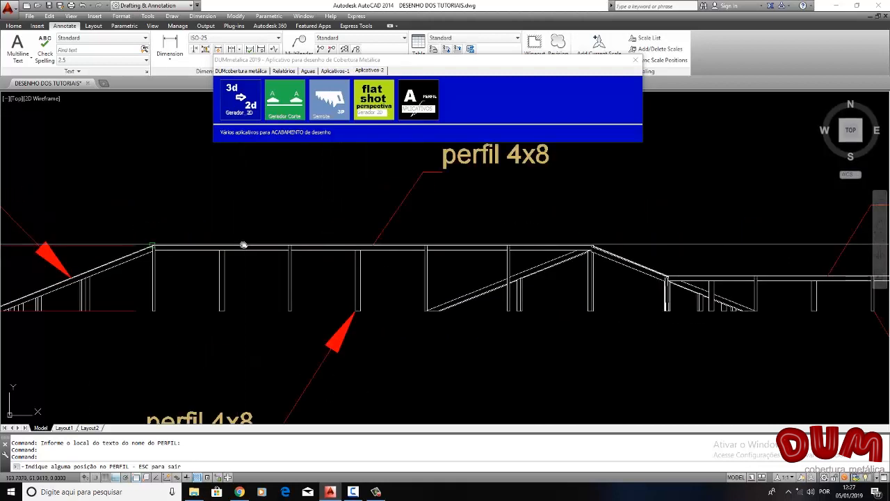
{"action": "scroll", "coordinate": [246, 248], "scroll_direction": "down", "scroll_amount": 4}
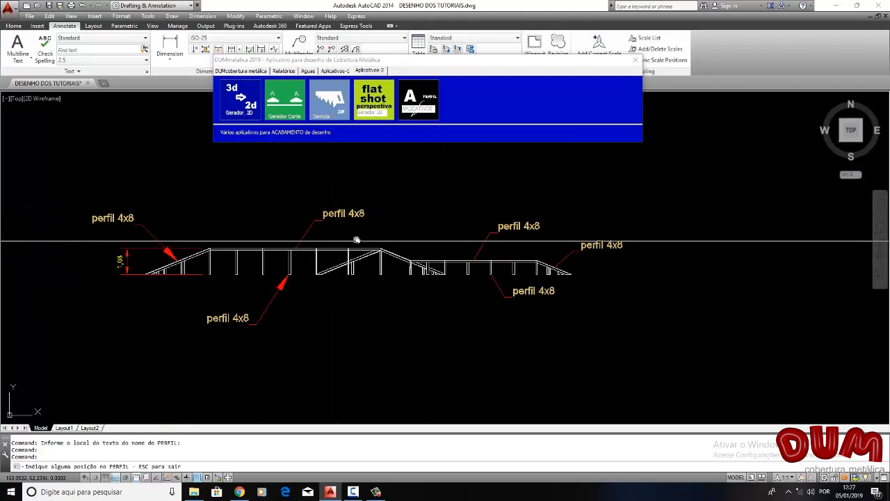
Step: End the profile labelling and start a new leader with the text "TESOURA"
{"action": "key", "text": "Escape"}
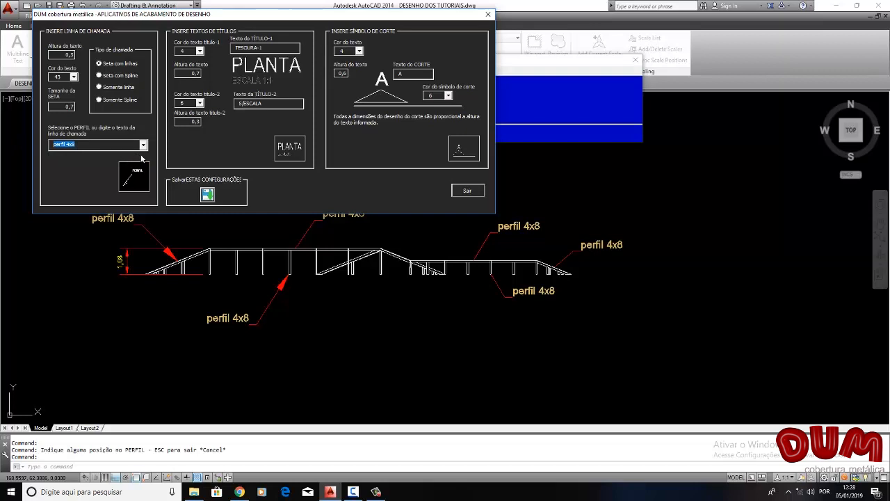
{"action": "key", "text": "Caps_Lock"}
{"action": "type", "text": "ra"}
{"action": "key", "text": "Caps_Lock"}
{"action": "type", "text": "TESOURA"}
{"action": "left_click", "coordinate": [122, 174]}
Step: Place the "TESOURA" leader on the truss's left sloping chord with the Nearest snap, text above the profile label, and exit the annotation tool
{"action": "scroll", "coordinate": [456, 267], "scroll_direction": "down", "scroll_amount": 4}
{"action": "scroll", "coordinate": [413, 221], "scroll_direction": "up", "scroll_amount": 2}
{"action": "scroll", "coordinate": [412, 222], "scroll_direction": "up", "scroll_amount": 4}
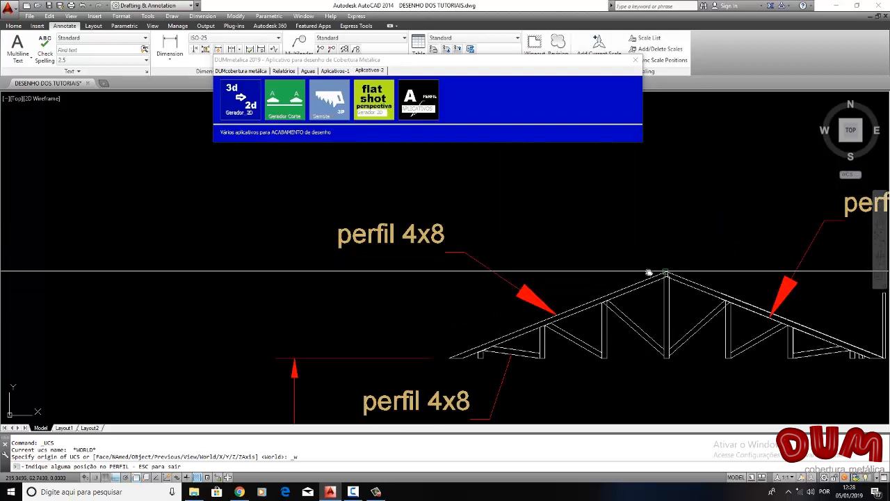
{"action": "right_click", "coordinate": [630, 256], "text": "shift"}
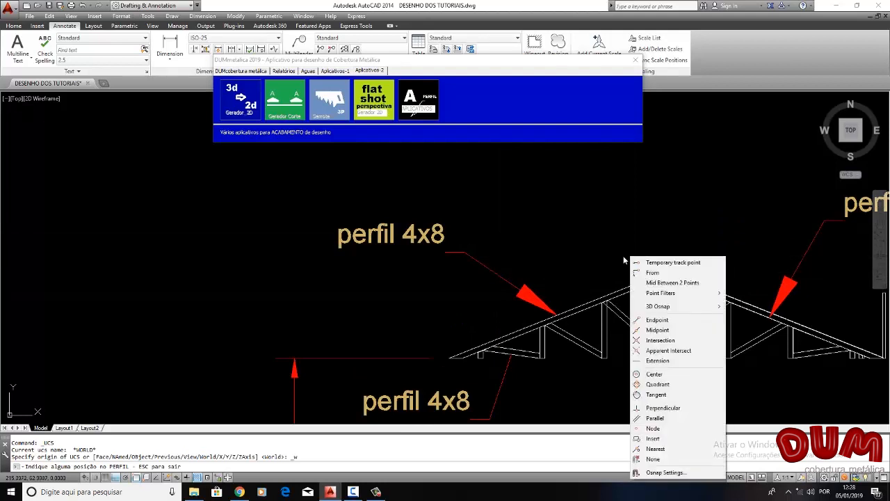
{"action": "left_click", "coordinate": [655, 448]}
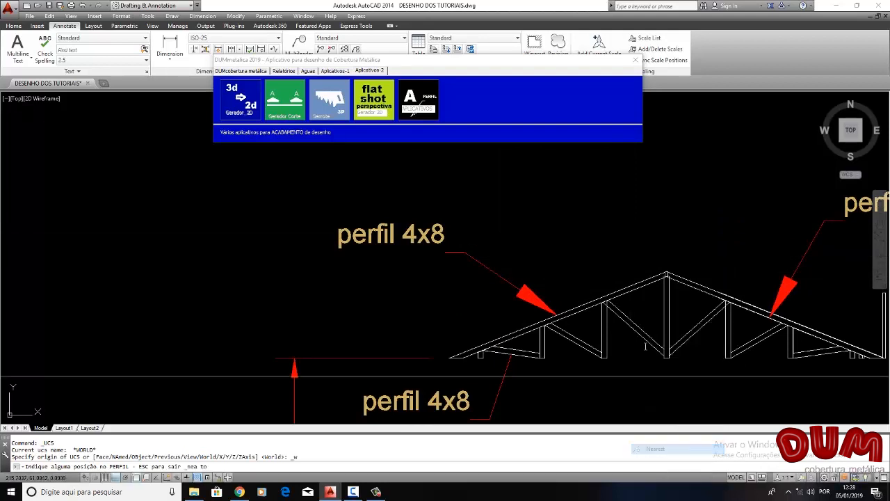
{"action": "left_click", "coordinate": [628, 289]}
{"action": "scroll", "coordinate": [592, 264], "scroll_direction": "down", "scroll_amount": 4}
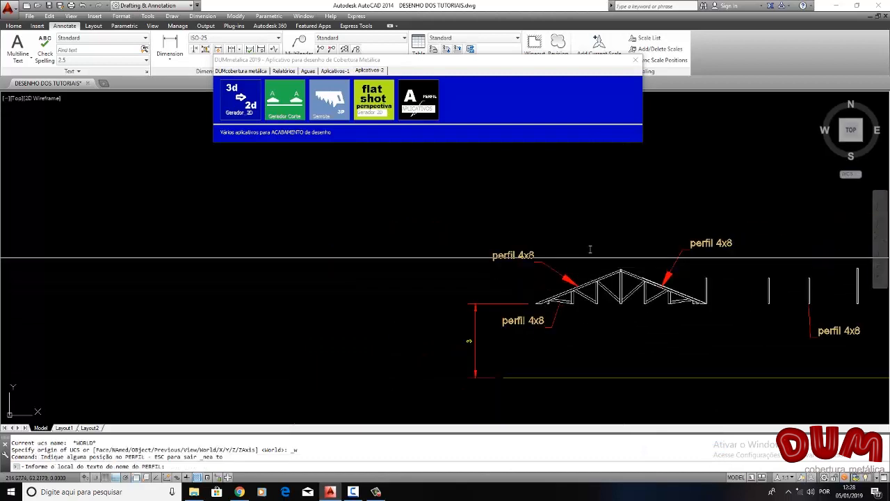
{"action": "left_click", "coordinate": [544, 226]}
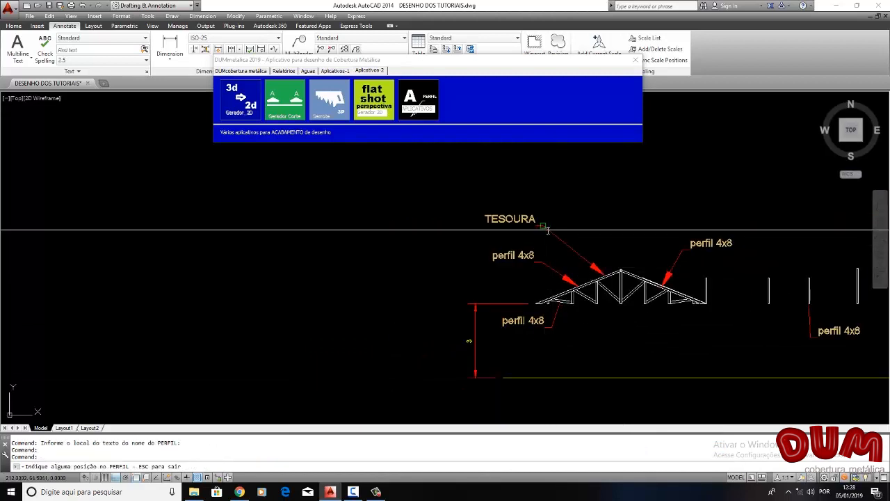
{"action": "scroll", "coordinate": [526, 224], "scroll_direction": "up", "scroll_amount": 5}
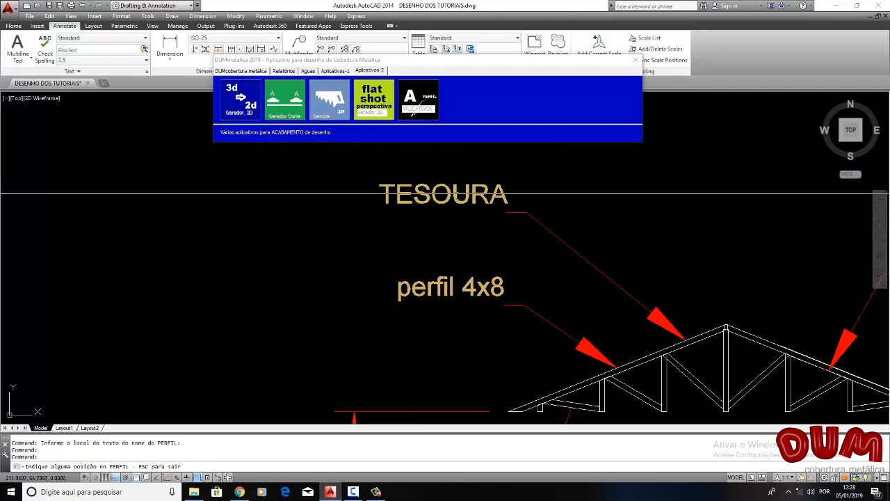
{"action": "scroll", "coordinate": [451, 202], "scroll_direction": "down", "scroll_amount": 4}
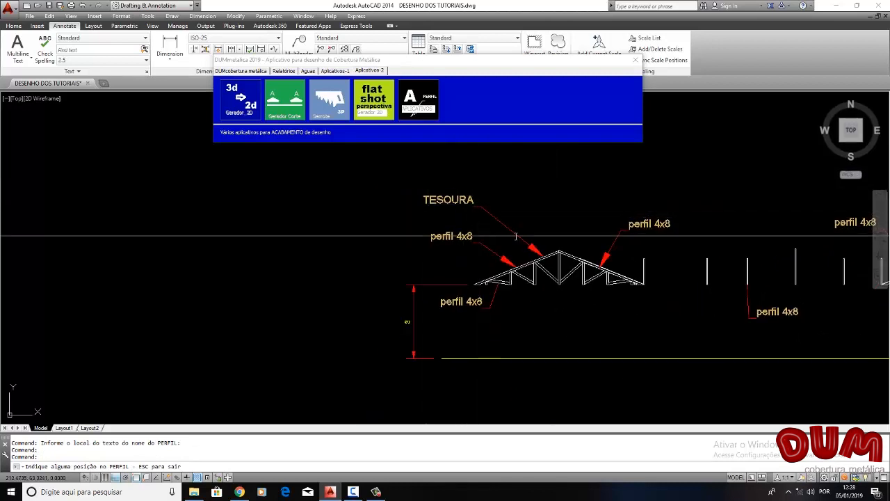
{"action": "middle_click_drag", "start_coordinate": [507, 235], "coordinate": [354, 229]}
{"action": "key", "text": "Escape"}
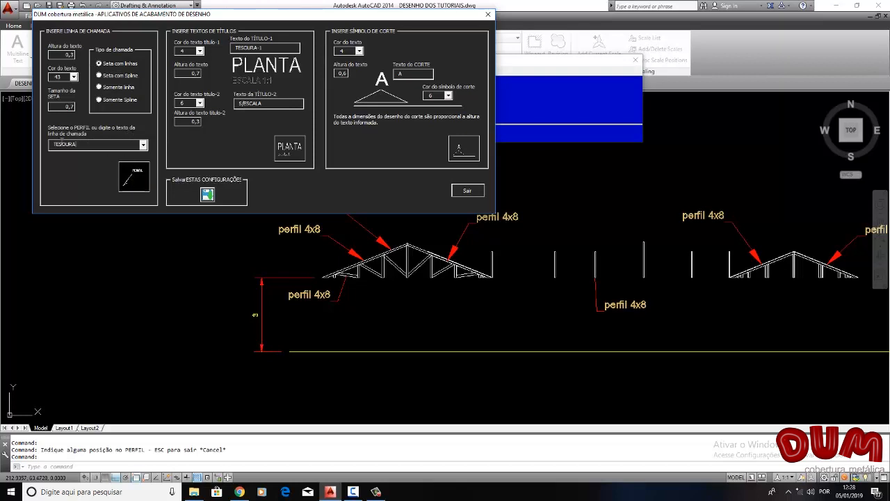
{"action": "left_click_drag", "start_coordinate": [158, 19], "coordinate": [223, 27]}
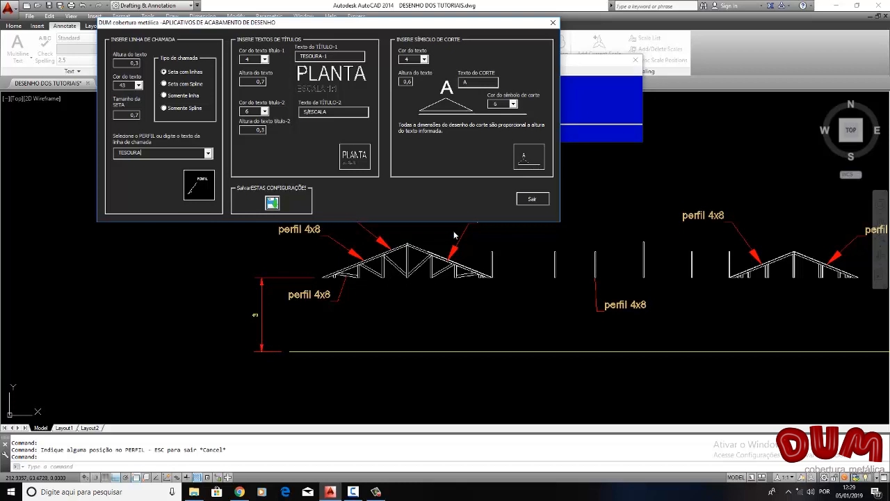
{"action": "left_click", "coordinate": [532, 199]}
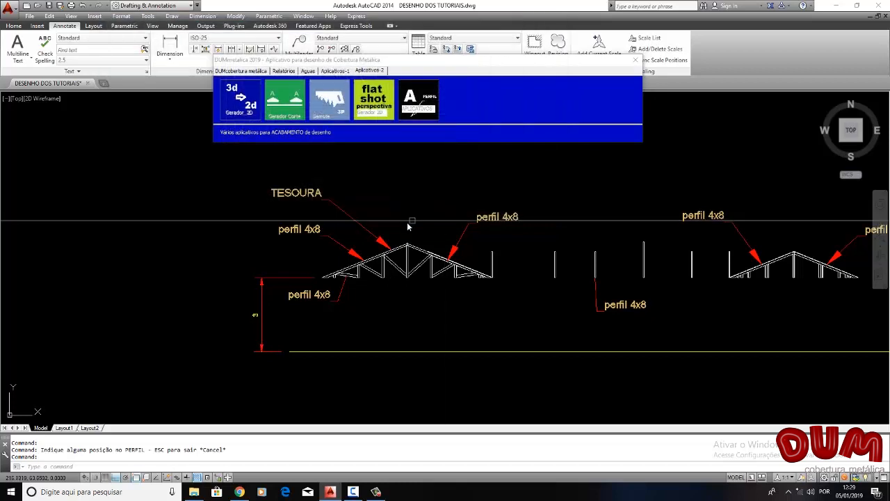
Step: Insert the title "VISTA FRONTA" with the subtitle "S/ESCALA" below the long elevation
{"action": "scroll", "coordinate": [284, 248], "scroll_direction": "down", "scroll_amount": 5}
{"action": "middle_click_drag", "start_coordinate": [277, 248], "coordinate": [375, 251]}
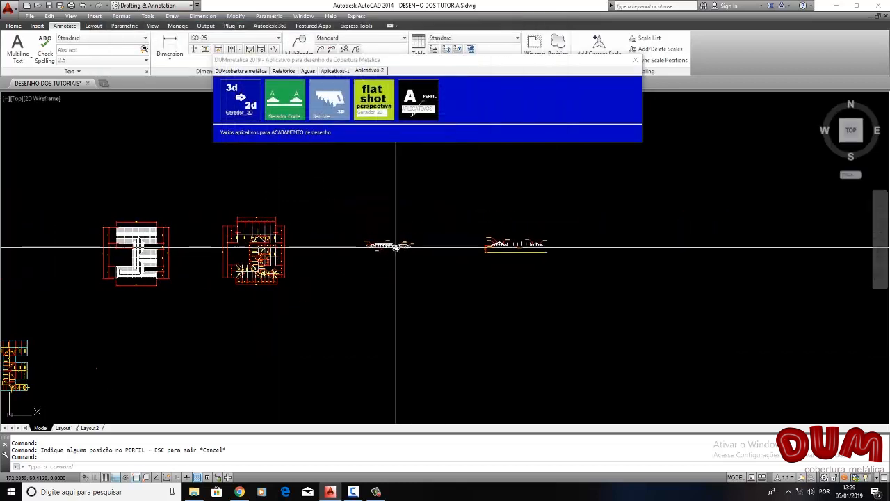
{"action": "scroll", "coordinate": [392, 243], "scroll_direction": "up", "scroll_amount": 3}
{"action": "scroll", "coordinate": [393, 243], "scroll_direction": "up", "scroll_amount": 2}
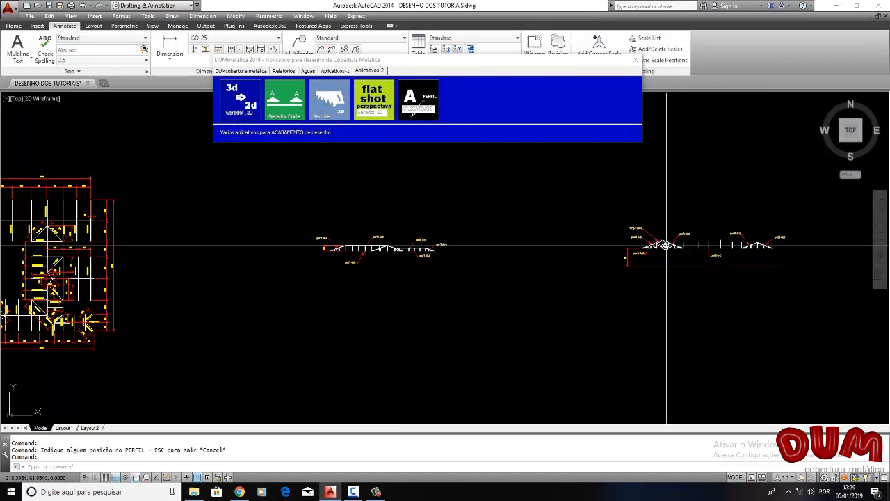
{"action": "scroll", "coordinate": [361, 268], "scroll_direction": "up", "scroll_amount": 3}
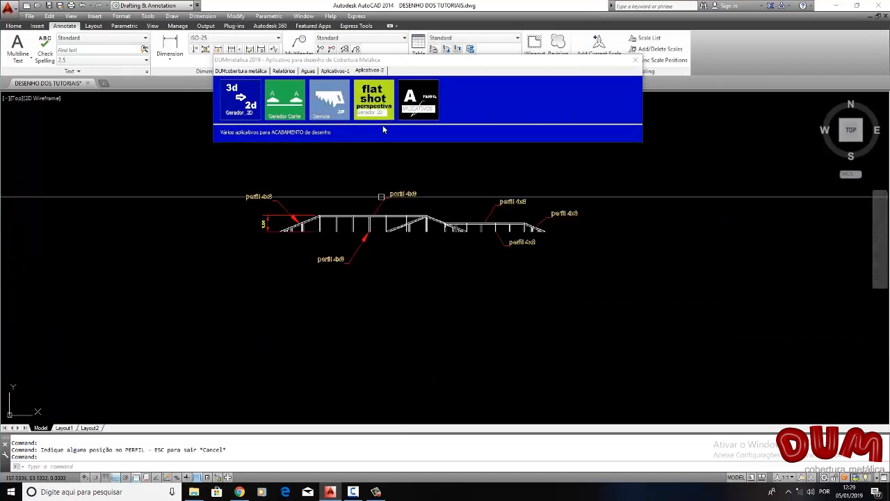
{"action": "left_click", "coordinate": [408, 103]}
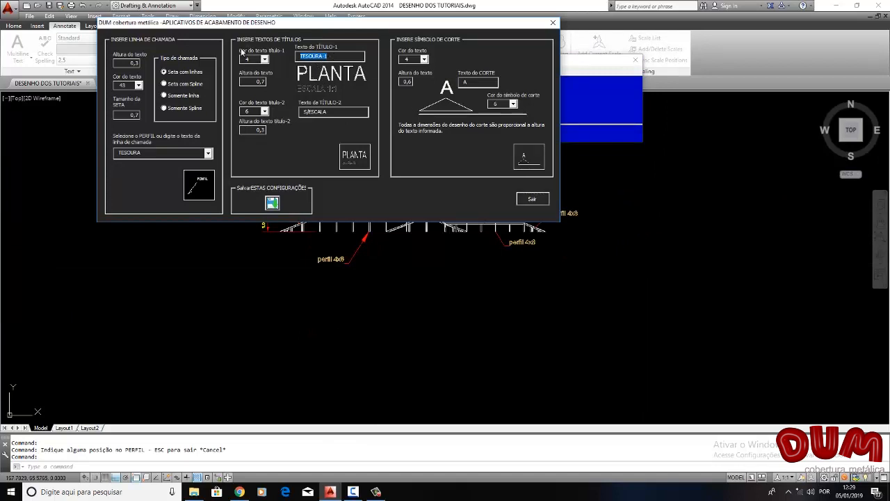
{"action": "type", "text": "VISTA FRONTA"}
{"action": "left_click_drag", "start_coordinate": [327, 111], "coordinate": [303, 111]}
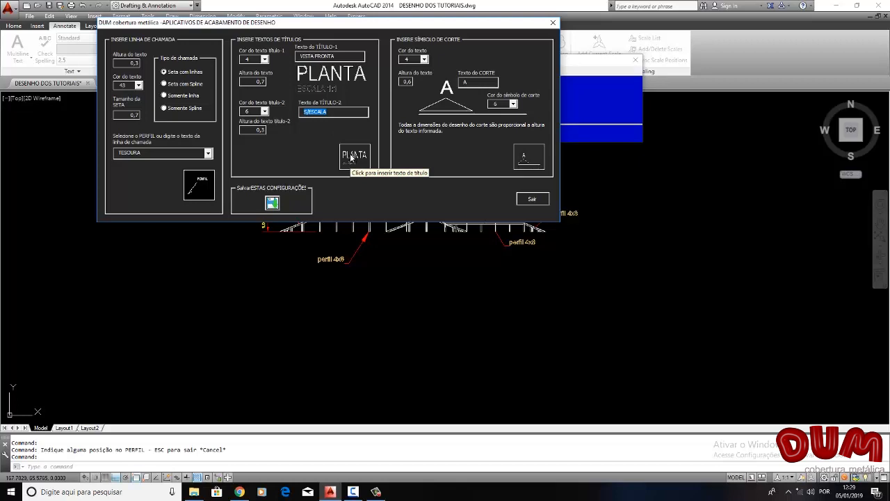
{"action": "left_click", "coordinate": [350, 157]}
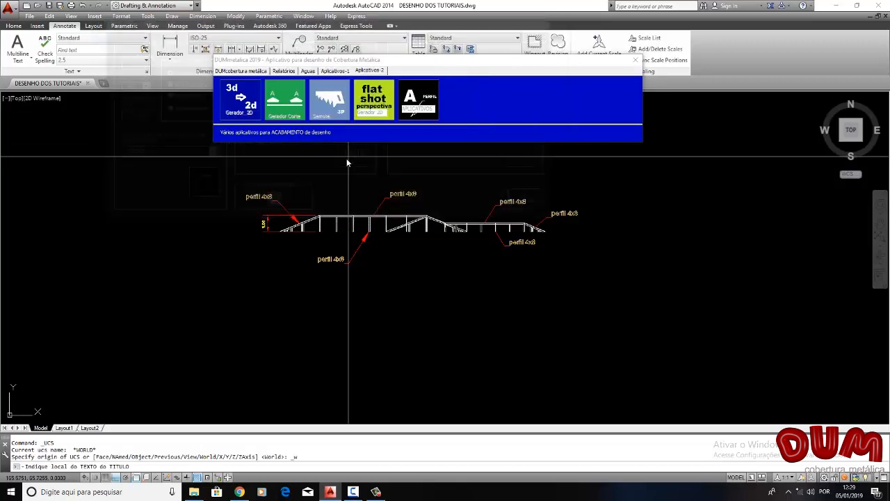
{"action": "left_click", "coordinate": [268, 284]}
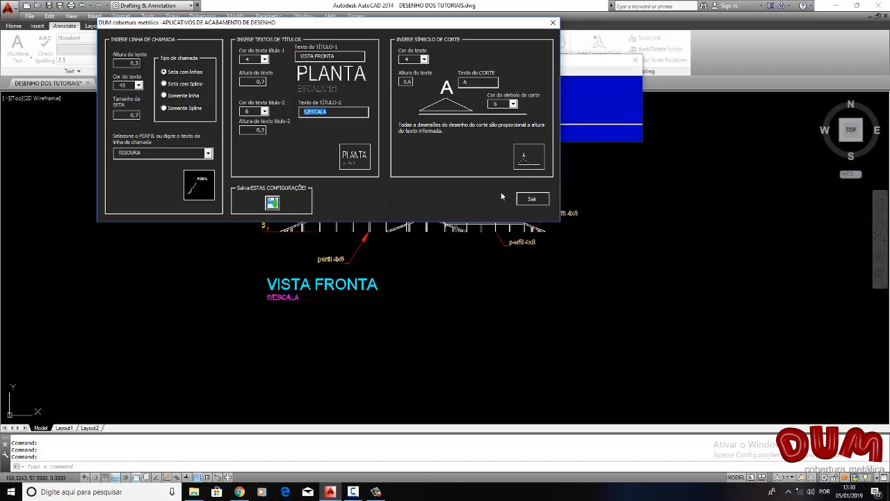
Step: Exit the annotation tool and delete the title and subtitle below the long elevation
{"action": "left_click", "coordinate": [532, 199]}
{"action": "left_click", "coordinate": [381, 285]}
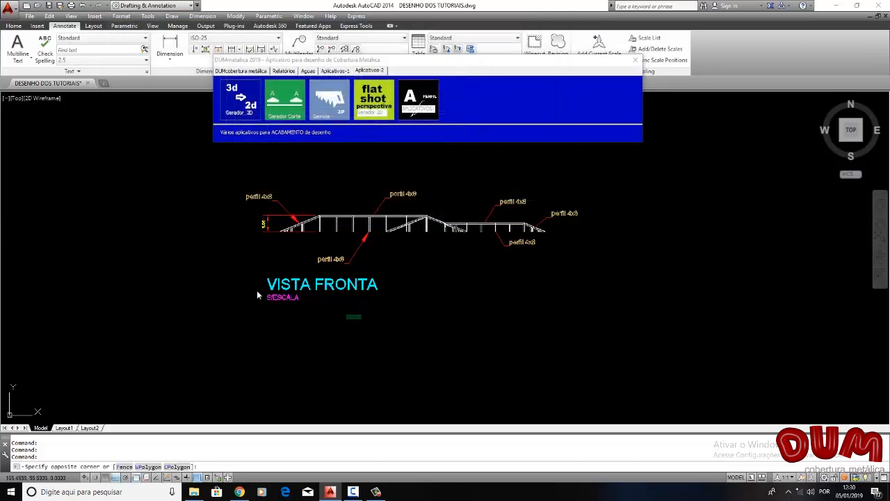
{"action": "left_click", "coordinate": [204, 272]}
{"action": "key", "text": "Delete"}
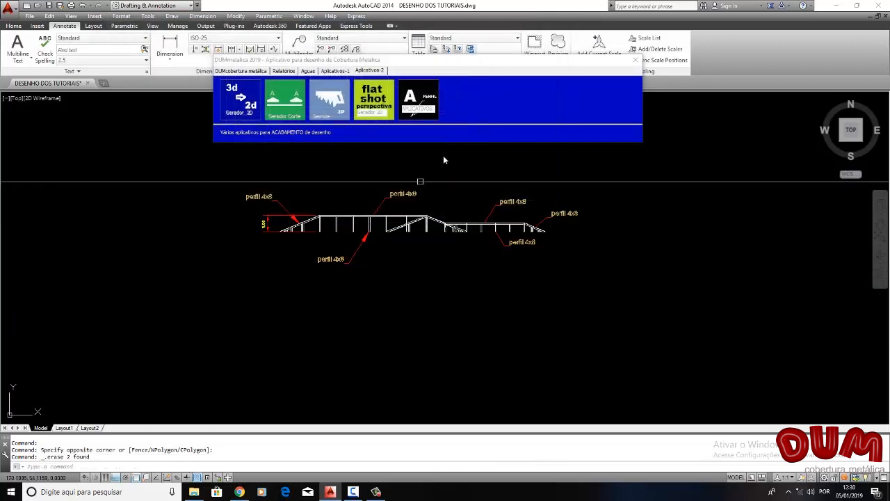
Step: Insert the title "VISTA FRONTAL" with the subtitle "S/ESCALA" below the long elevation and exit the annotation tool
{"action": "left_click", "coordinate": [421, 102]}
{"action": "left_click", "coordinate": [341, 55]}
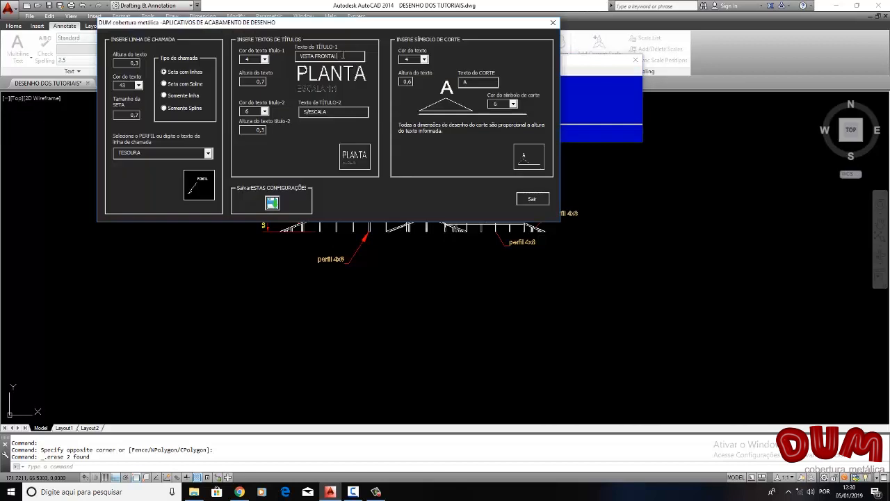
{"action": "left_click", "coordinate": [265, 111]}
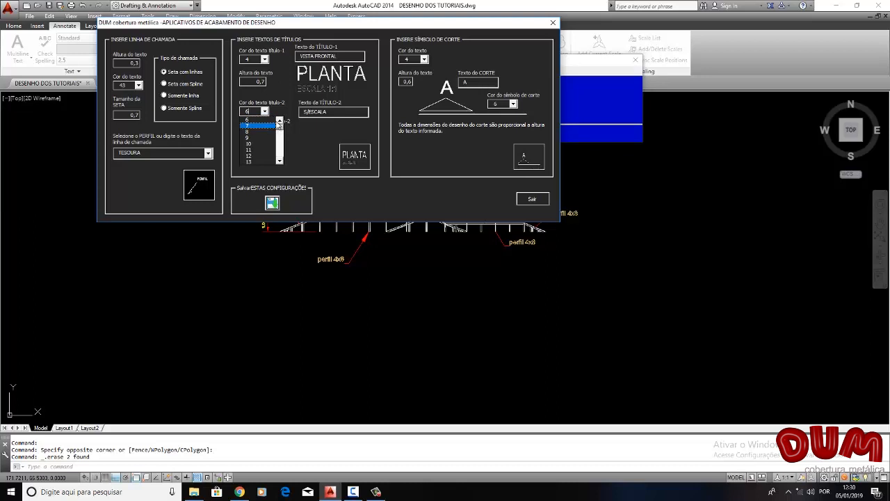
{"action": "left_click", "coordinate": [279, 121]}
{"action": "left_click", "coordinate": [279, 121]}
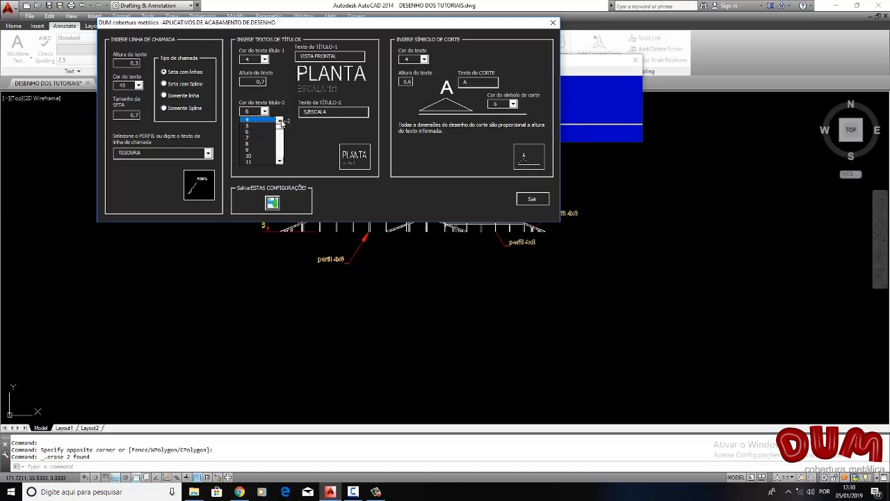
{"action": "left_click", "coordinate": [258, 121]}
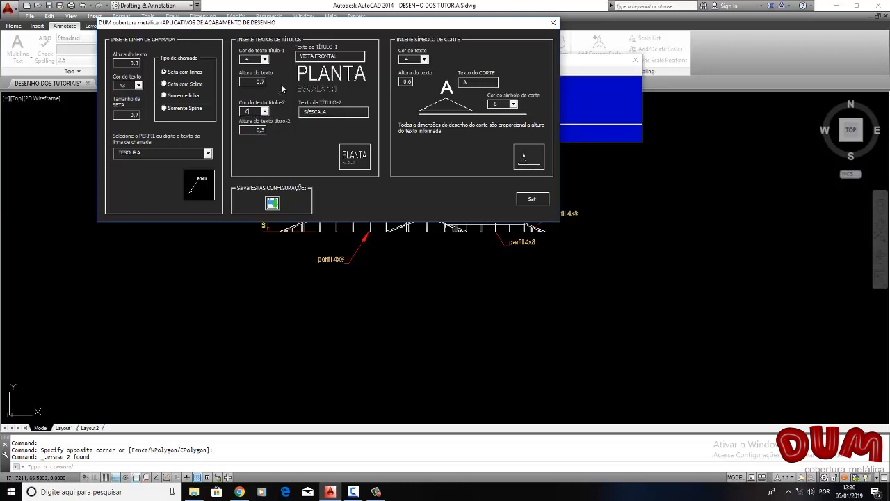
{"action": "left_click", "coordinate": [359, 161]}
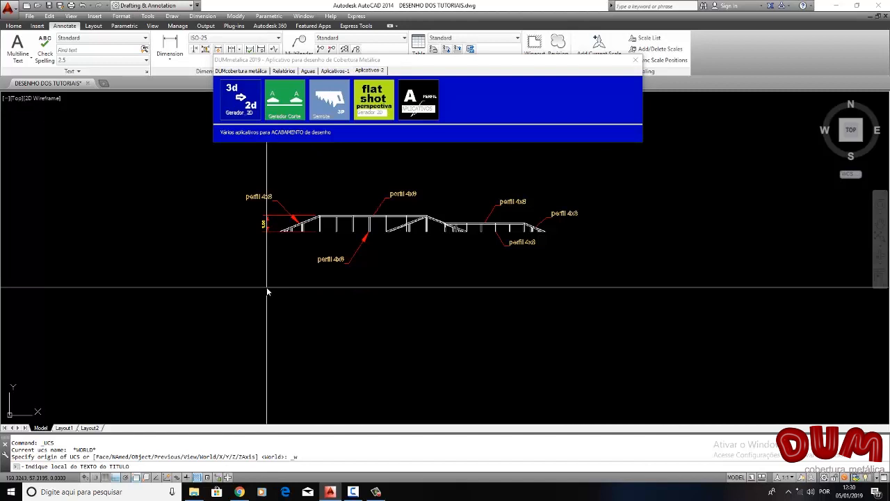
{"action": "left_click", "coordinate": [267, 287]}
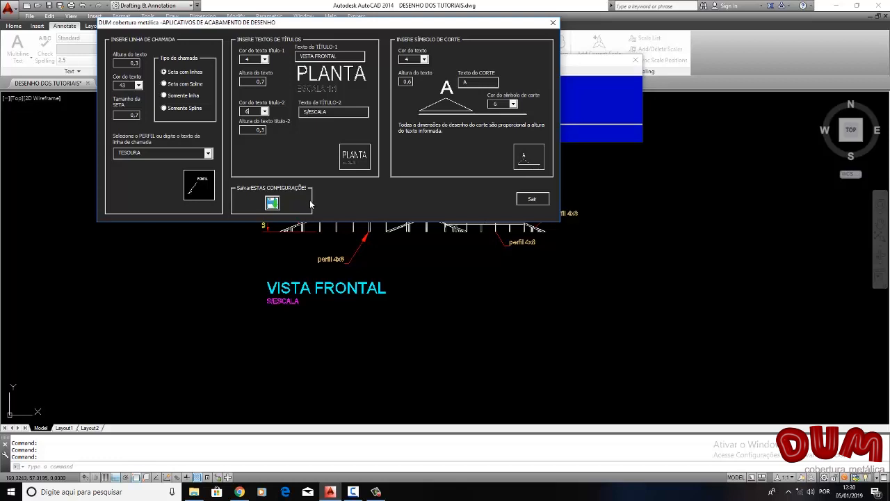
{"action": "left_click", "coordinate": [530, 201]}
Step: Insert the title "VISTA LATERAL ESQUERDA" with the subtitle "S/ESCALA" below the truss elevation's ground line and exit the annotation tool
{"action": "scroll", "coordinate": [279, 209], "scroll_direction": "down", "scroll_amount": 4}
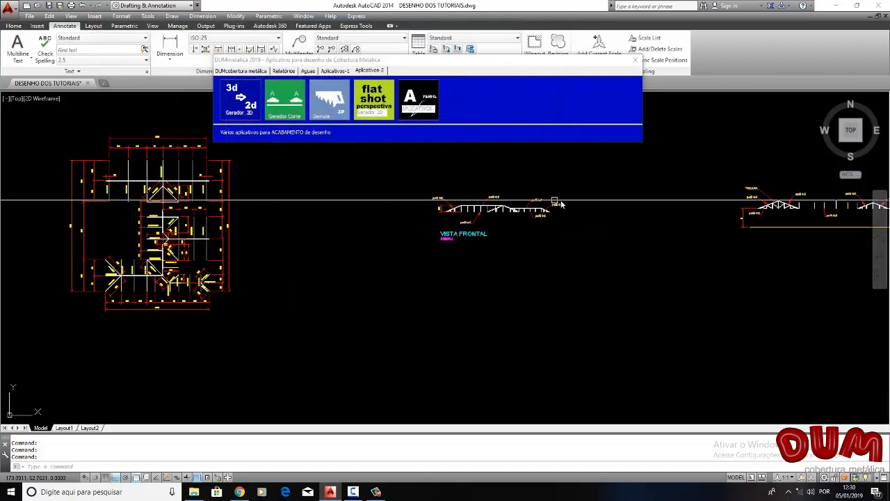
{"action": "middle_click_drag", "start_coordinate": [278, 209], "coordinate": [92, 209]}
{"action": "scroll", "coordinate": [396, 206], "scroll_direction": "up", "scroll_amount": 3}
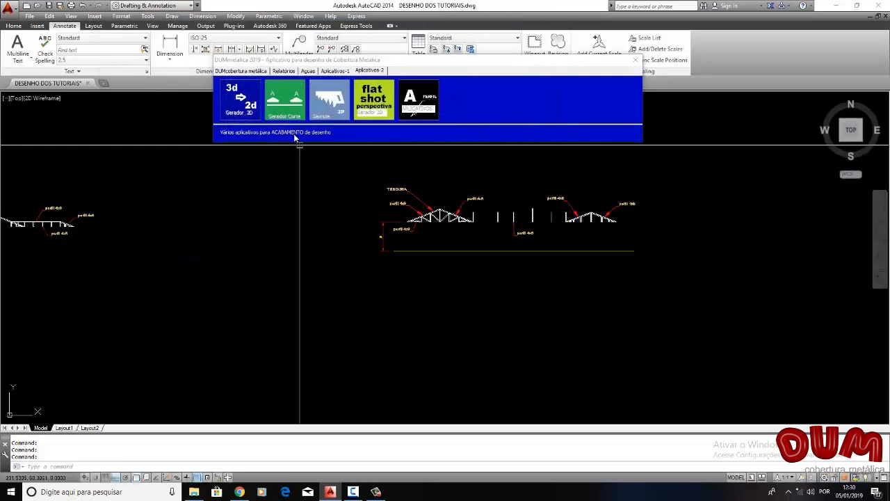
{"action": "left_click", "coordinate": [282, 111]}
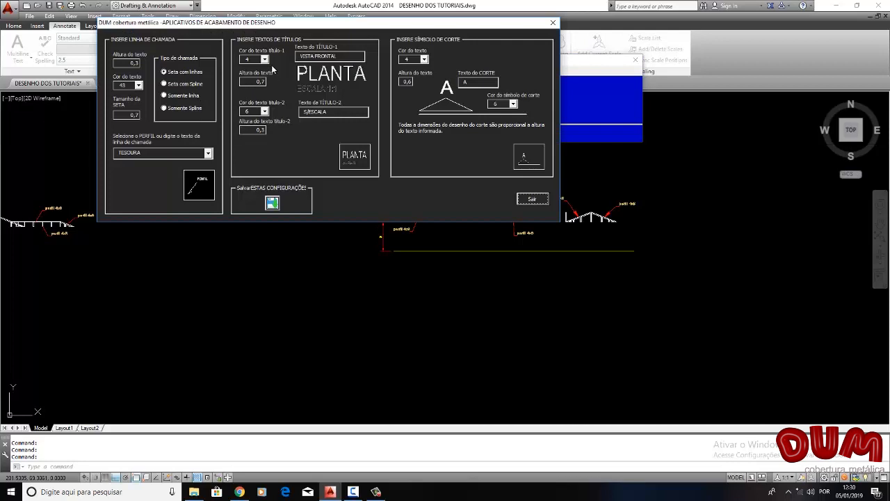
{"action": "double_click", "coordinate": [327, 56]}
{"action": "type", "text": "LATE"}
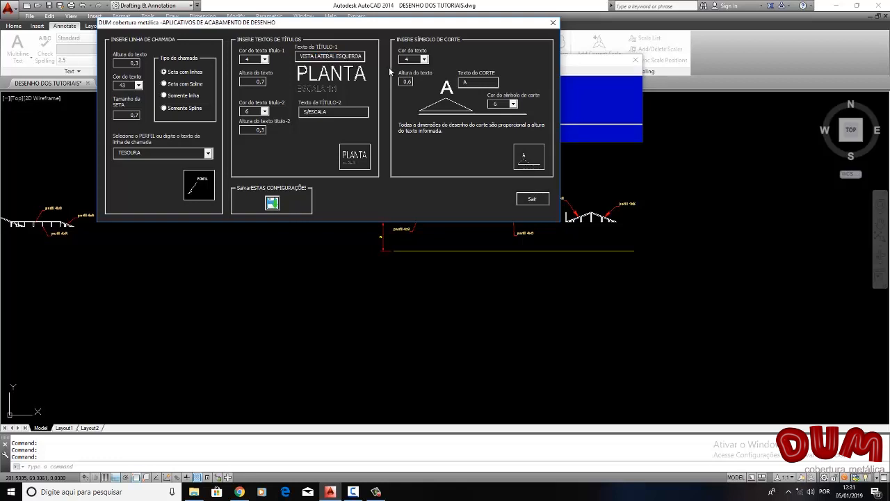
{"action": "left_click", "coordinate": [362, 153]}
{"action": "scroll", "coordinate": [394, 202], "scroll_direction": "down", "scroll_amount": 1}
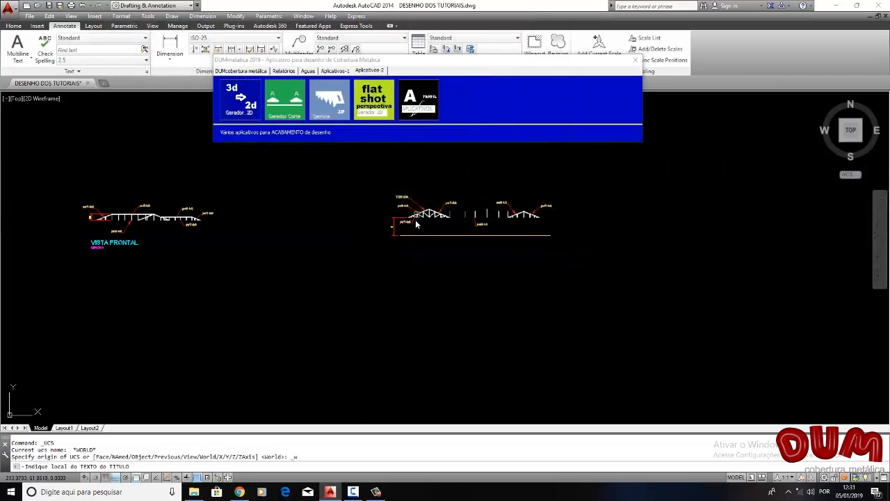
{"action": "left_click", "coordinate": [403, 255]}
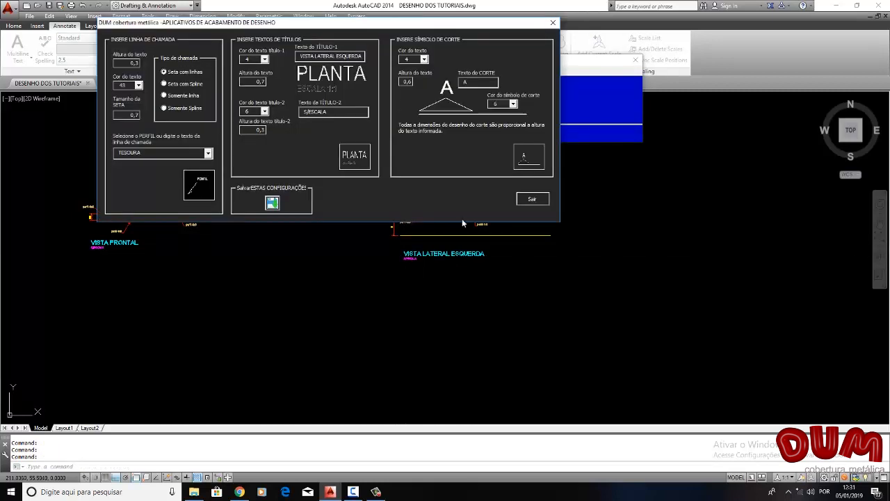
{"action": "left_click", "coordinate": [532, 199]}
Step: Insert the title "PLANTA DA ESTRUTURA" with the subtitle "S/ESCALA" below the dimensioned structure plan
{"action": "middle_click_drag", "start_coordinate": [159, 225], "coordinate": [540, 201]}
{"action": "middle_click_drag", "start_coordinate": [175, 318], "coordinate": [329, 303]}
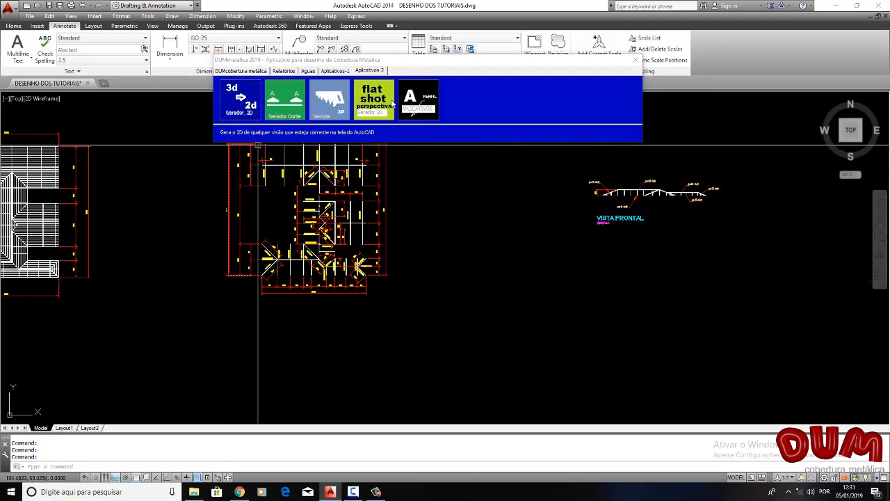
{"action": "left_click", "coordinate": [418, 100]}
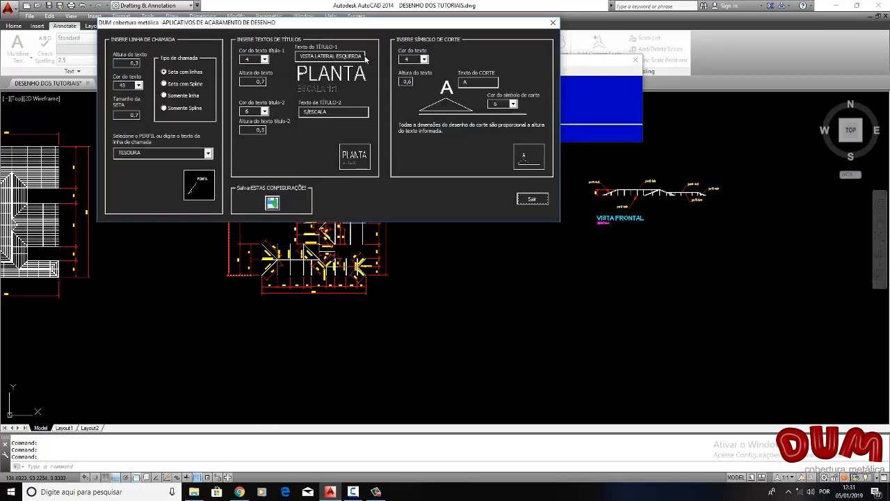
{"action": "left_click_drag", "start_coordinate": [363, 56], "coordinate": [234, 60]}
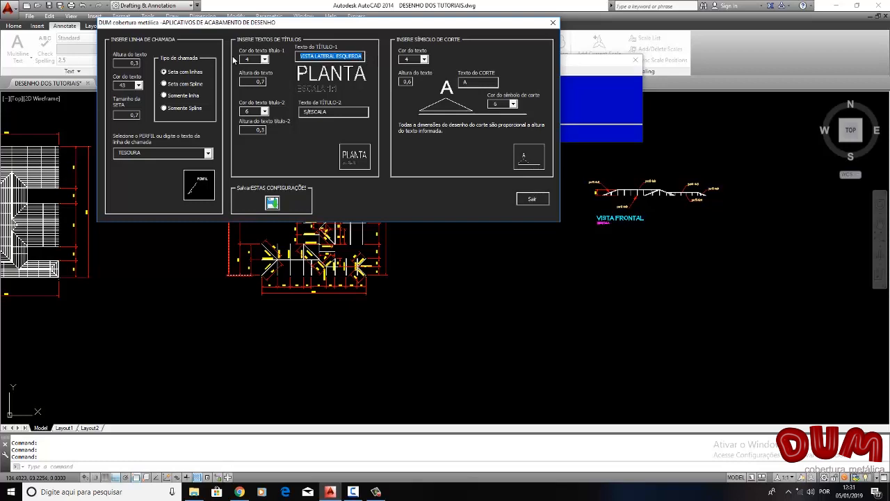
{"action": "type", "text": "Pl"}
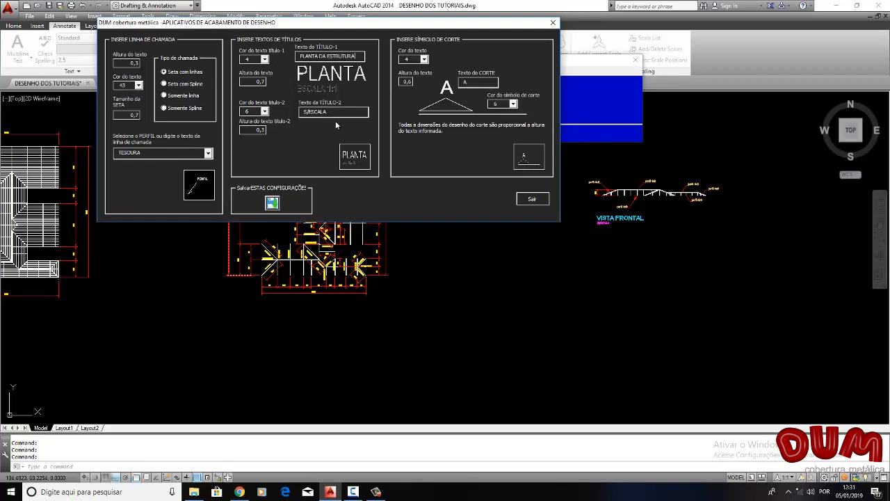
{"action": "left_click", "coordinate": [354, 156]}
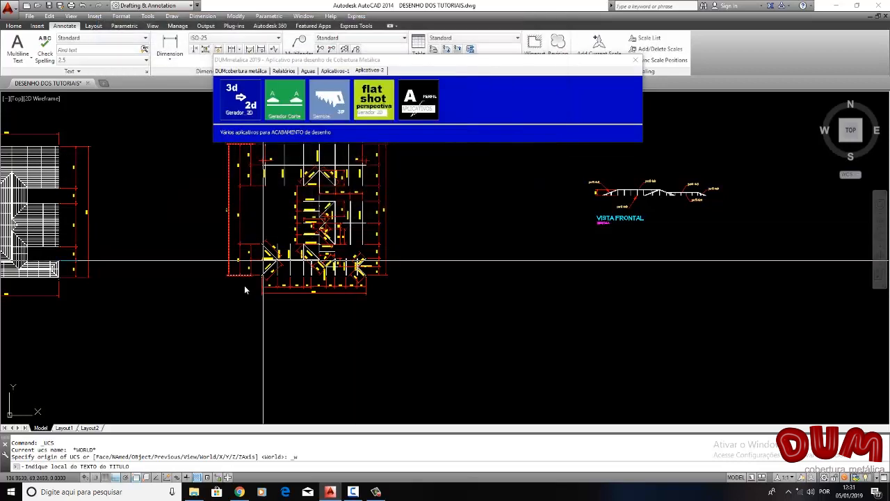
{"action": "left_click", "coordinate": [233, 326]}
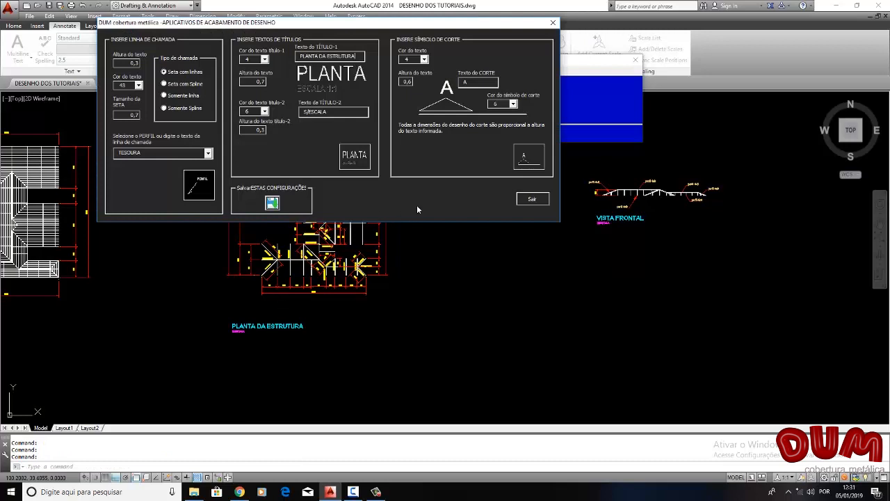
Step: Insert the title "PLANTA GERAL DA COBERTURA" with the subtitle "S/ESCALA" below the roof covering plan and exit the annotation tool
{"action": "left_click_drag", "start_coordinate": [356, 56], "coordinate": [319, 56]}
{"action": "type", "text": "C"}
{"action": "type", "text": "ERAL DA COBERTURA"}
{"action": "left_click", "coordinate": [357, 154]}
{"action": "middle_click_drag", "start_coordinate": [190, 216], "coordinate": [416, 205]}
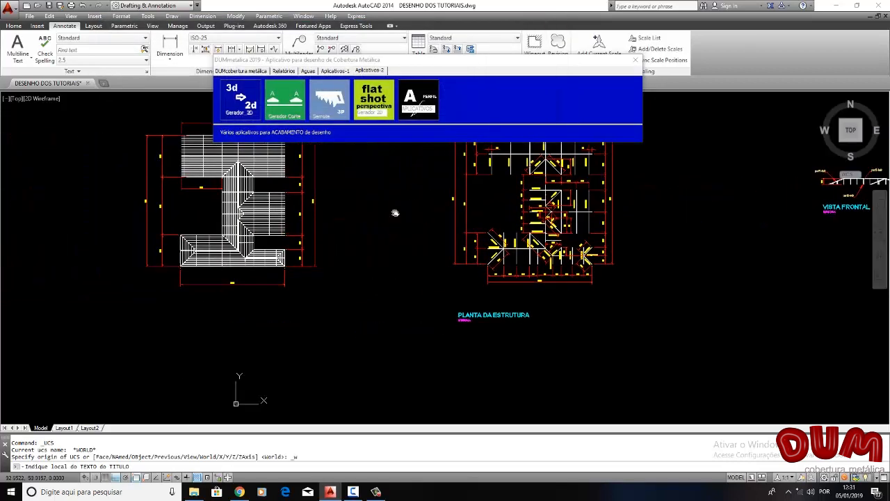
{"action": "left_click", "coordinate": [181, 323]}
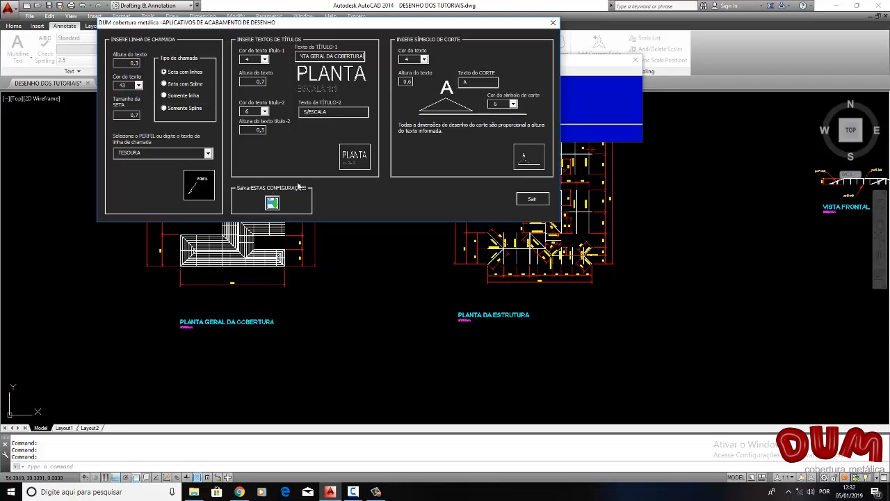
{"action": "left_click", "coordinate": [532, 200]}
Step: Move the "PLANTA GERAL DA COBERTURA" title and its subtitle straight up about 2.7 units, closer to the roof plan
{"action": "scroll", "coordinate": [469, 215], "scroll_direction": "down", "scroll_amount": 5}
{"action": "scroll", "coordinate": [342, 239], "scroll_direction": "up", "scroll_amount": 5}
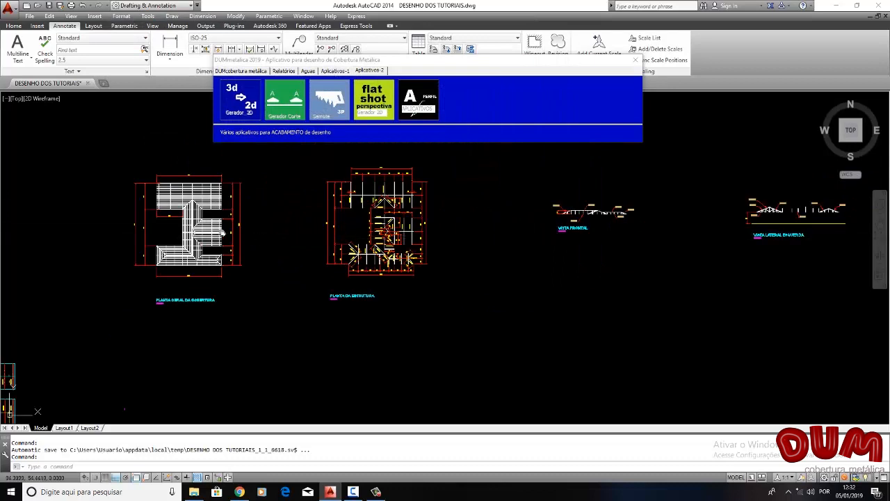
{"action": "scroll", "coordinate": [236, 230], "scroll_direction": "up", "scroll_amount": 4}
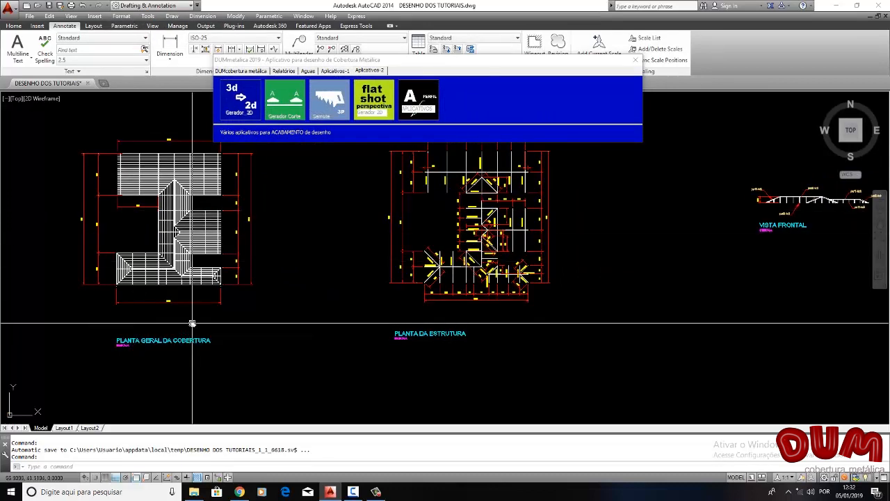
{"action": "type", "text": "M"}
{"action": "key", "text": "Return"}
{"action": "left_click", "coordinate": [224, 353]}
{"action": "left_click", "coordinate": [108, 327]}
{"action": "key", "text": "Return"}
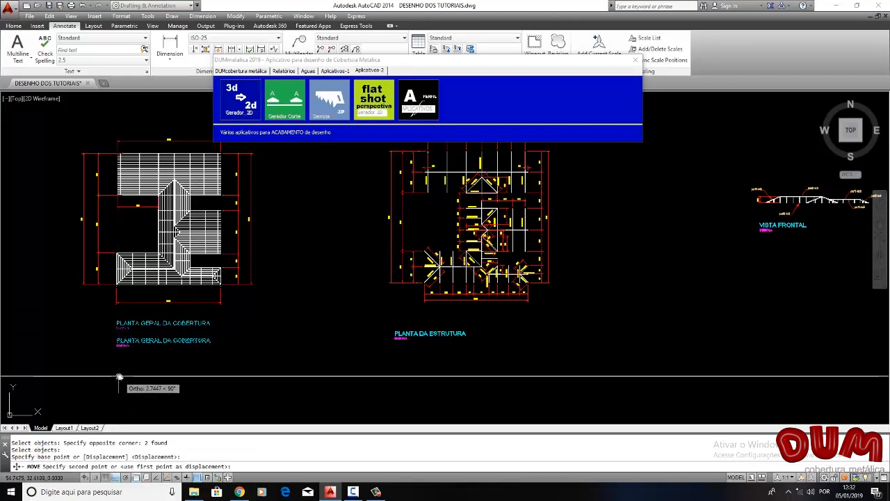
{"action": "left_click", "coordinate": [119, 376]}
{"action": "left_click", "coordinate": [119, 359]}
Step: Move the "PLANTA DA ESTRUTURA" title and its subtitle straight up, closer to the structure plan
{"action": "key", "text": "Return"}
{"action": "left_click", "coordinate": [483, 359]}
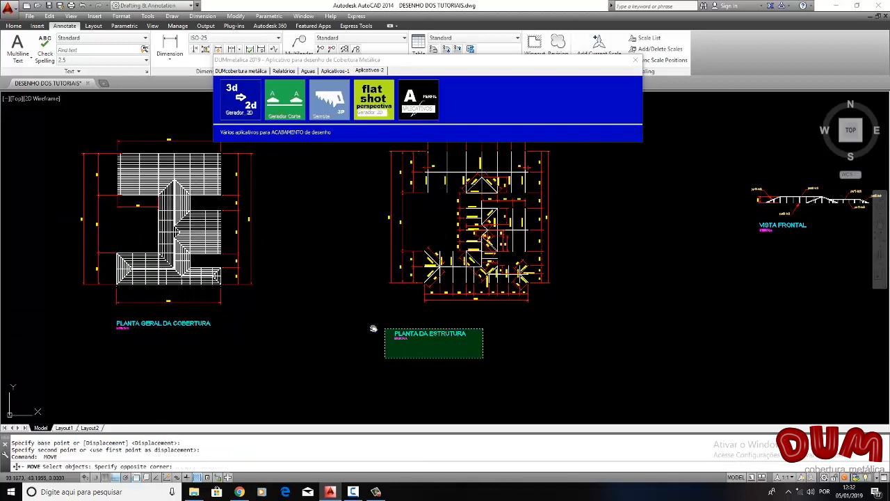
{"action": "left_click", "coordinate": [384, 327]}
{"action": "key", "text": "Return"}
{"action": "left_click", "coordinate": [397, 381]}
{"action": "left_click", "coordinate": [397, 366]}
Step: Examine the titles, leaders and dimensions on the plans and both elevations, and review the annotation tool's leader, title and section-symbol options
{"action": "scroll", "coordinate": [504, 285], "scroll_direction": "down", "scroll_amount": 5}
{"action": "scroll", "coordinate": [272, 285], "scroll_direction": "up", "scroll_amount": 5}
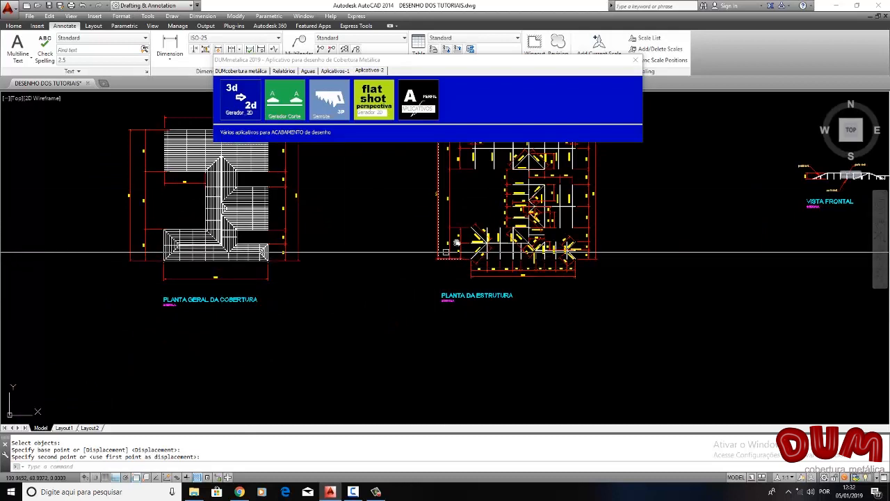
{"action": "mouse_move", "coordinate": [493, 229]}
{"action": "middle_mouse_down"}
{"action": "mouse_move", "coordinate": [320, 240]}
{"action": "mouse_move", "coordinate": [308, 231]}
{"action": "mouse_move", "coordinate": [290, 277]}
{"action": "middle_mouse_up"}
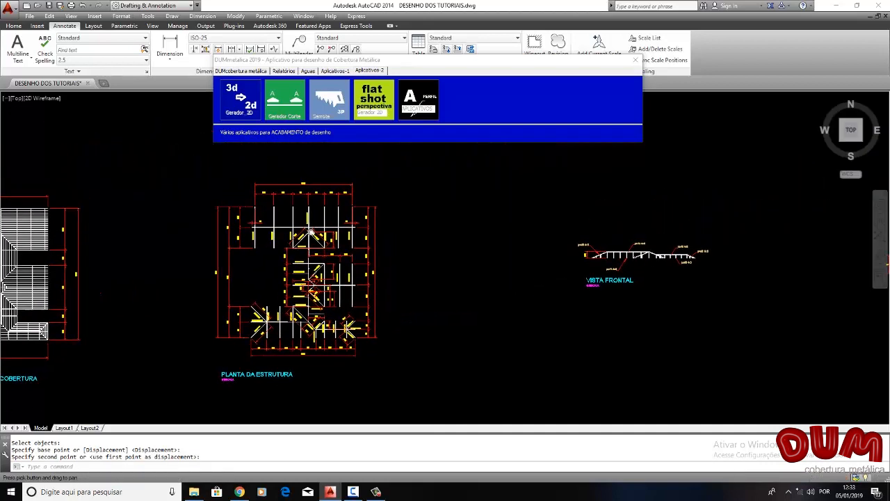
{"action": "middle_click_drag", "start_coordinate": [509, 261], "coordinate": [308, 239]}
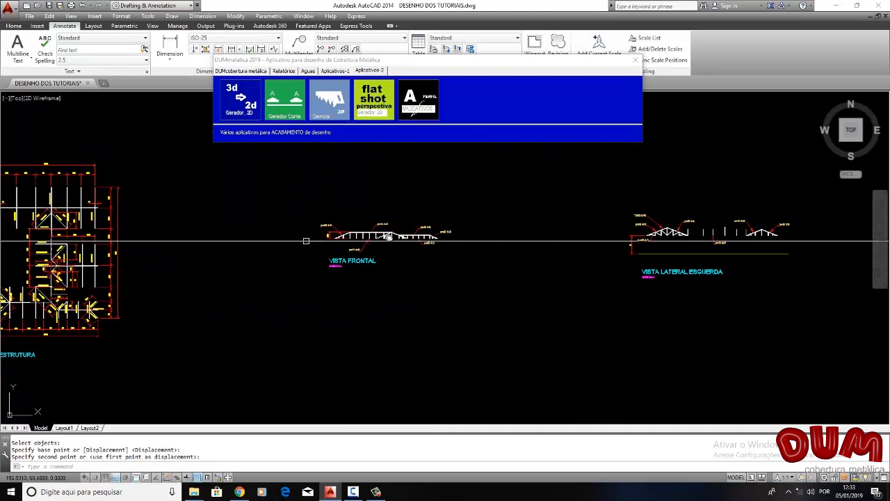
{"action": "scroll", "coordinate": [348, 236], "scroll_direction": "up", "scroll_amount": 3}
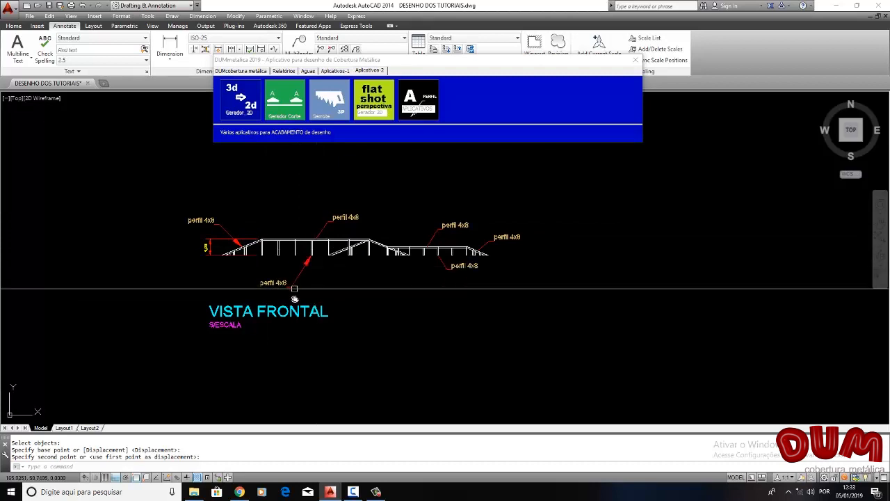
{"action": "scroll", "coordinate": [285, 298], "scroll_direction": "down", "scroll_amount": 2}
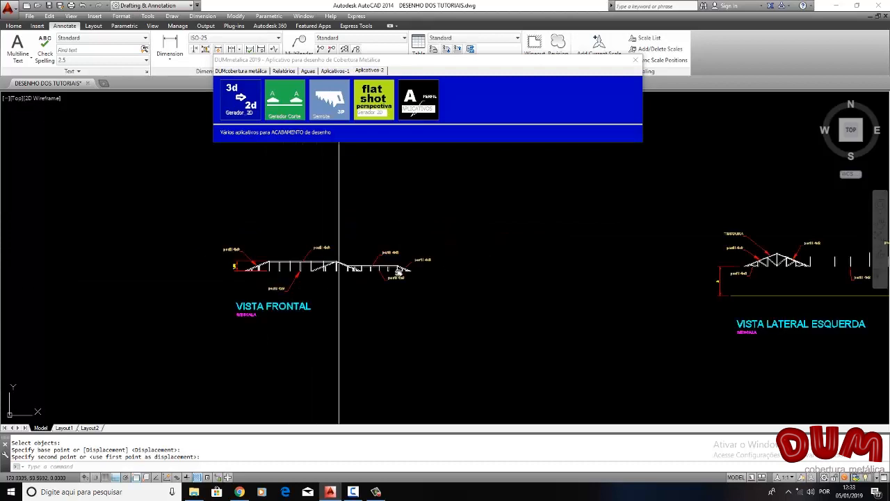
{"action": "middle_click_drag", "start_coordinate": [591, 251], "coordinate": [355, 233]}
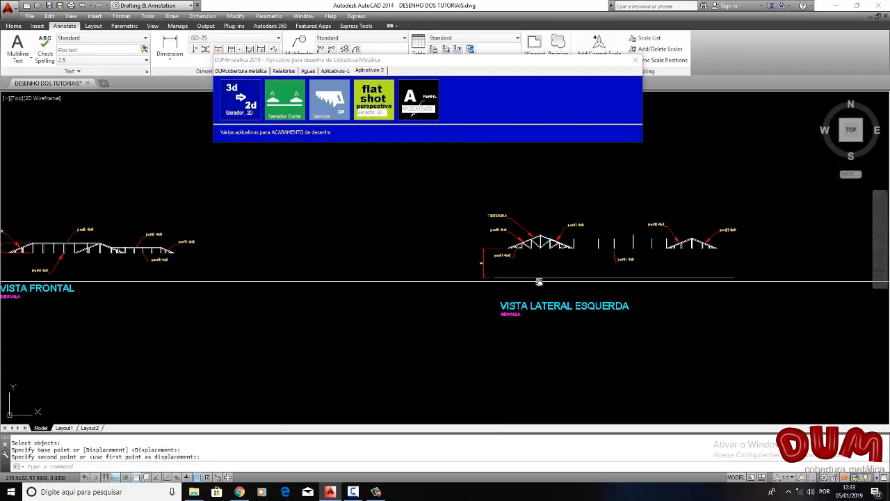
{"action": "scroll", "coordinate": [538, 281], "scroll_direction": "up", "scroll_amount": 2}
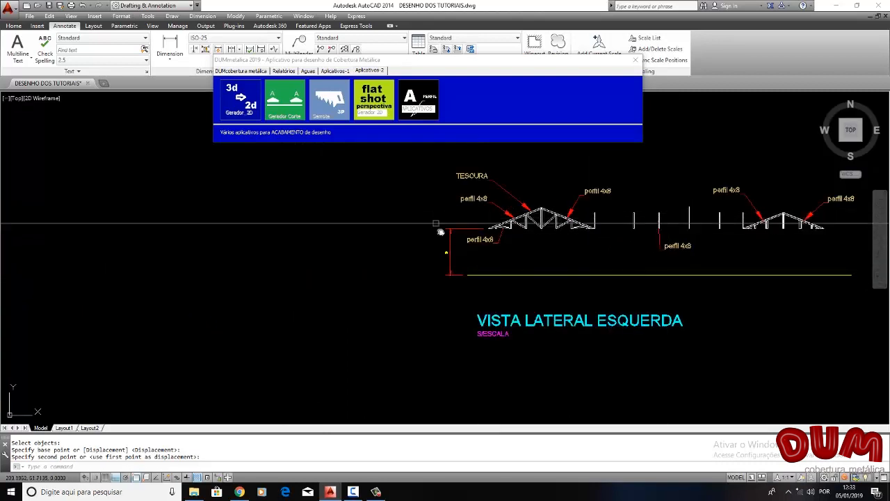
{"action": "scroll", "coordinate": [656, 246], "scroll_direction": "down", "scroll_amount": 4}
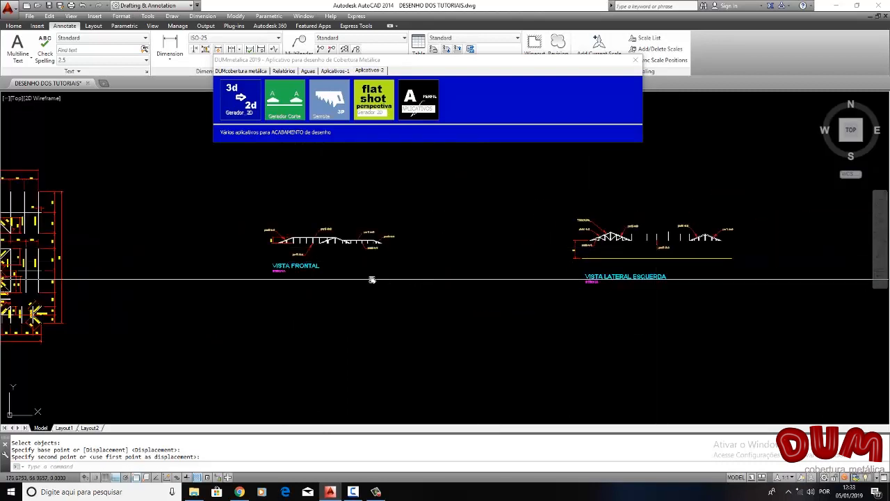
{"action": "scroll", "coordinate": [630, 275], "scroll_direction": "up", "scroll_amount": 2}
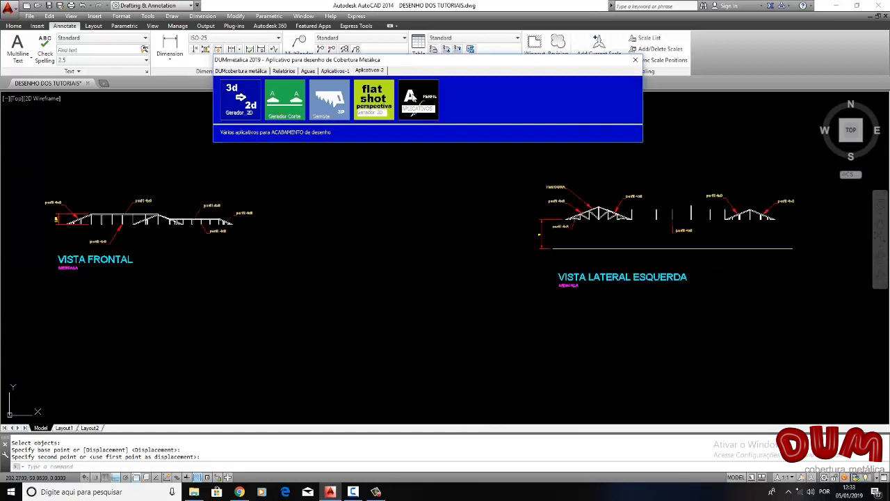
{"action": "left_click", "coordinate": [415, 100]}
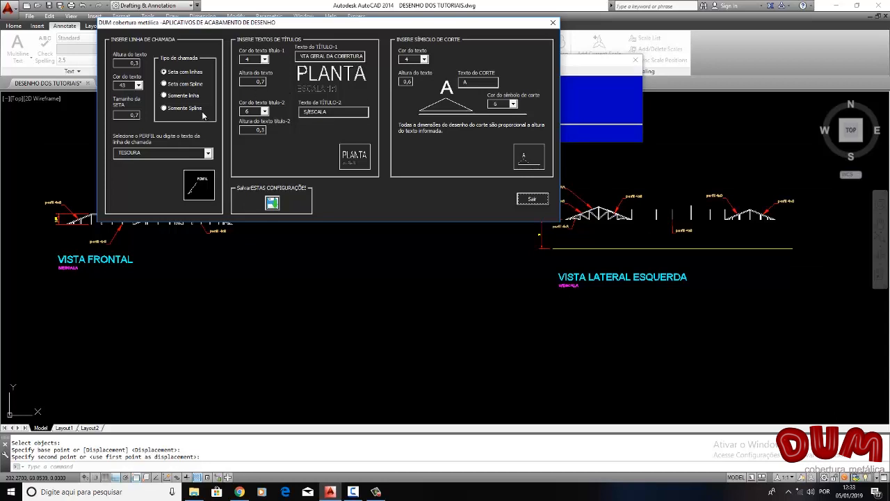
{"action": "left_click", "coordinate": [532, 199]}
{"action": "scroll", "coordinate": [501, 195], "scroll_direction": "down", "scroll_amount": 4}
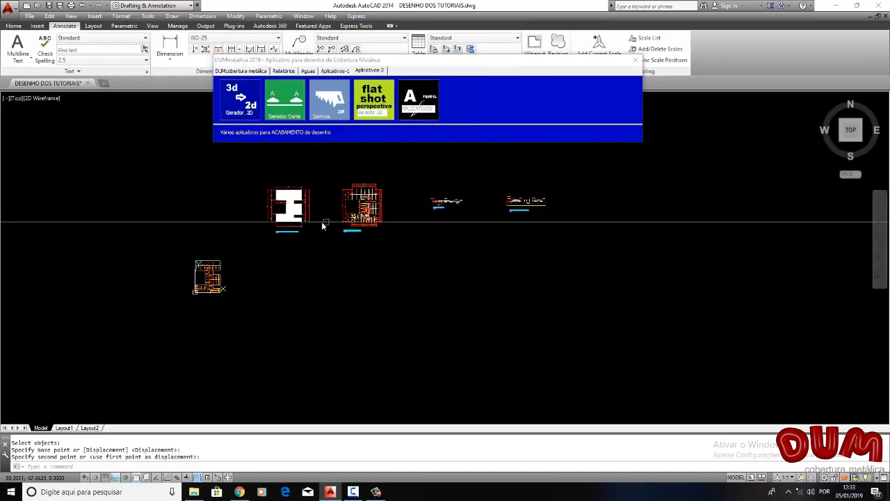
Step: Thaw the Ripa__2_3 layer so the battens display on the 3D roof model
{"action": "scroll", "coordinate": [371, 217], "scroll_direction": "up", "scroll_amount": 4}
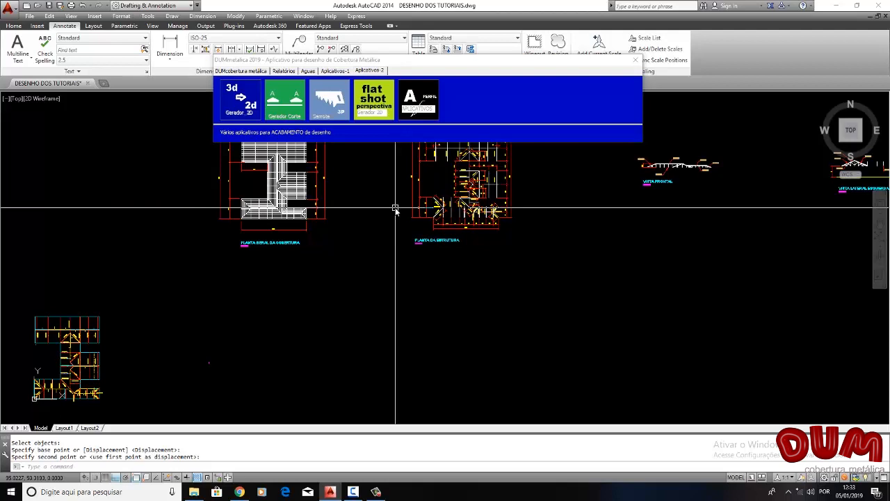
{"action": "scroll", "coordinate": [396, 226], "scroll_direction": "down", "scroll_amount": 5}
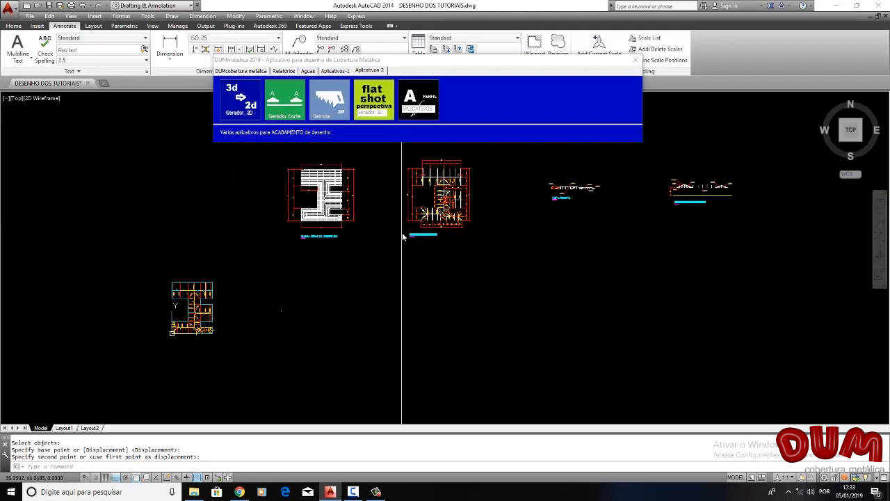
{"action": "scroll", "coordinate": [347, 255], "scroll_direction": "up", "scroll_amount": 5}
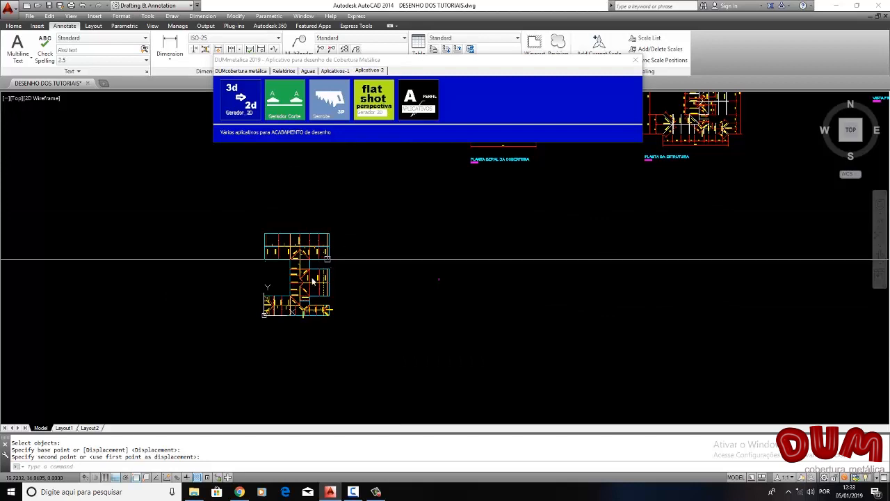
{"action": "scroll", "coordinate": [318, 299], "scroll_direction": "up", "scroll_amount": 4}
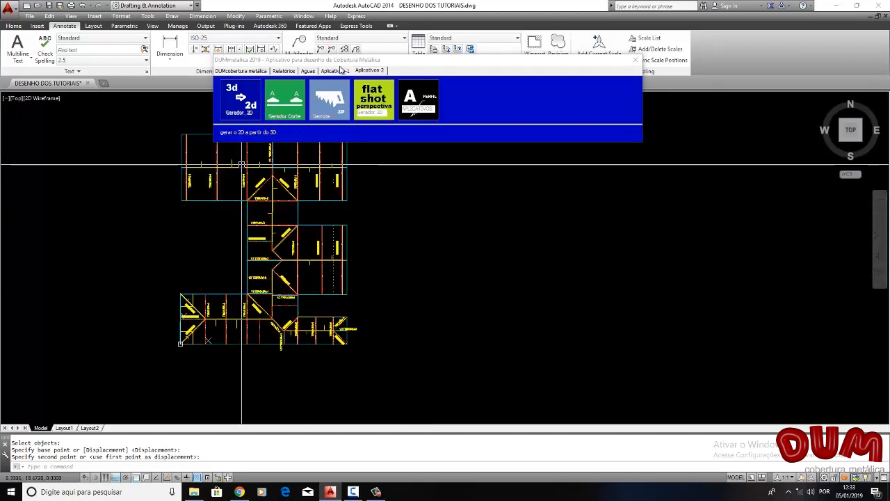
{"action": "left_click_drag", "start_coordinate": [303, 62], "coordinate": [413, 101]}
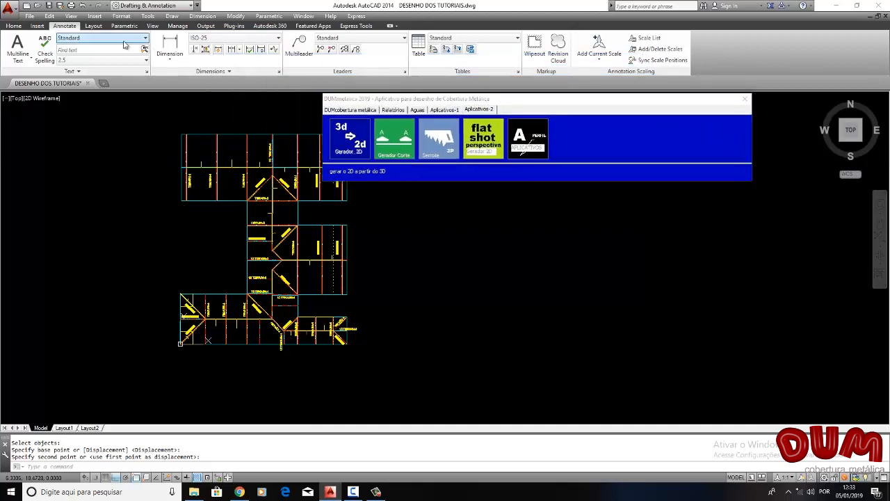
{"action": "left_click", "coordinate": [14, 25]}
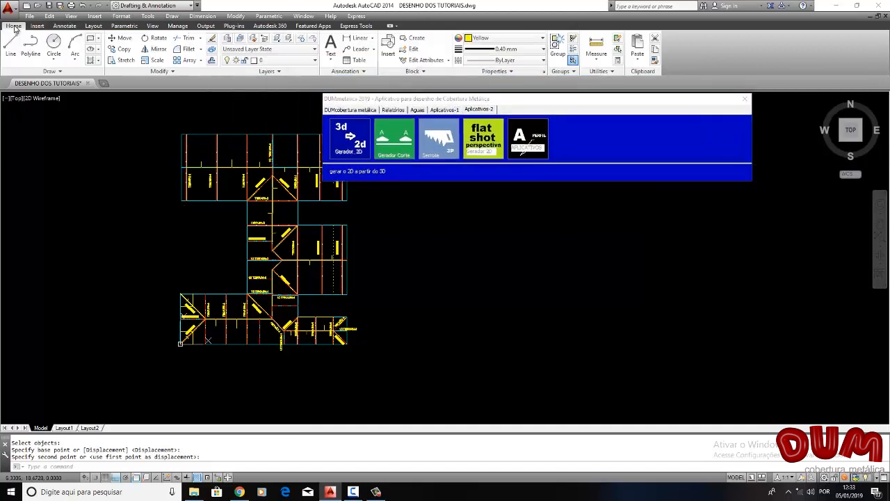
{"action": "left_click", "coordinate": [280, 61]}
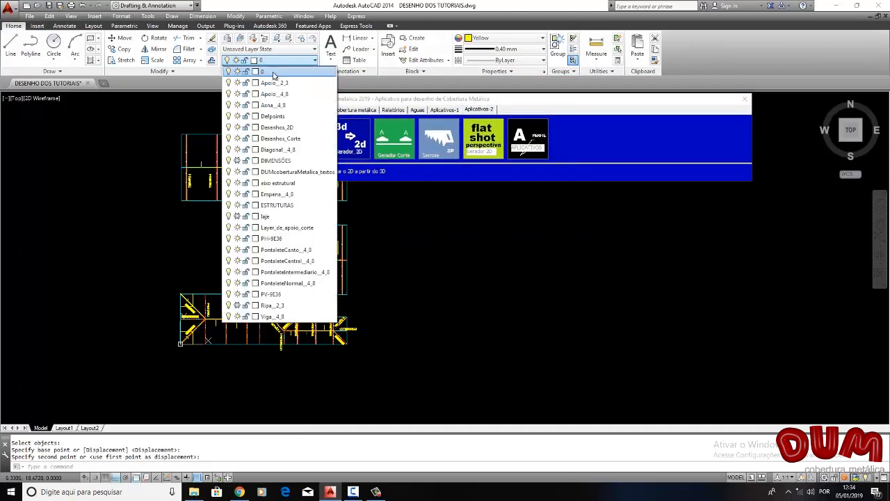
{"action": "left_click", "coordinate": [237, 306]}
{"action": "left_click", "coordinate": [185, 290]}
{"action": "scroll", "coordinate": [182, 282], "scroll_direction": "up", "scroll_amount": 2}
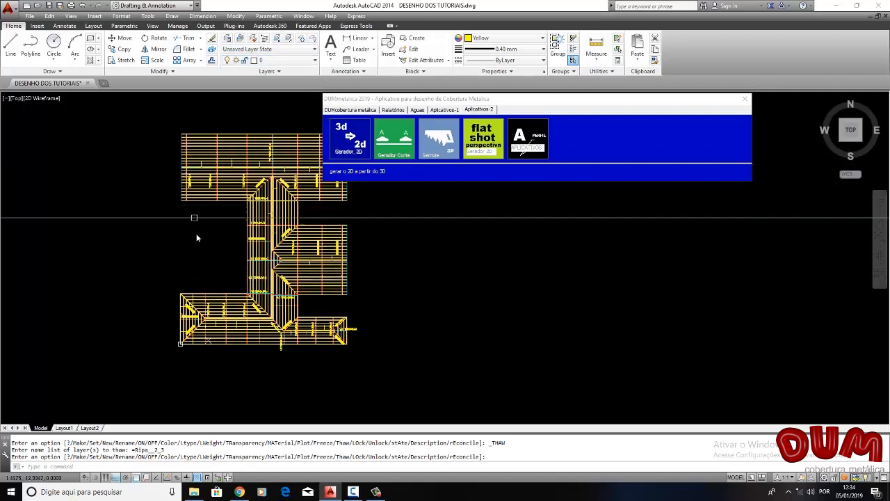
{"action": "scroll", "coordinate": [207, 232], "scroll_direction": "down", "scroll_amount": 3}
{"action": "left_click_drag", "start_coordinate": [471, 101], "coordinate": [341, 30]}
{"action": "scroll", "coordinate": [372, 173], "scroll_direction": "down", "scroll_amount": 5}
{"action": "scroll", "coordinate": [397, 176], "scroll_direction": "up", "scroll_amount": 2}
{"action": "mouse_move", "coordinate": [397, 176]}
{"action": "middle_mouse_down"}
{"action": "mouse_move", "coordinate": [329, 257]}
{"action": "mouse_move", "coordinate": [272, 259]}
{"action": "mouse_move", "coordinate": [292, 249]}
{"action": "mouse_move", "coordinate": [244, 266]}
{"action": "mouse_move", "coordinate": [274, 253]}
{"action": "middle_mouse_up"}
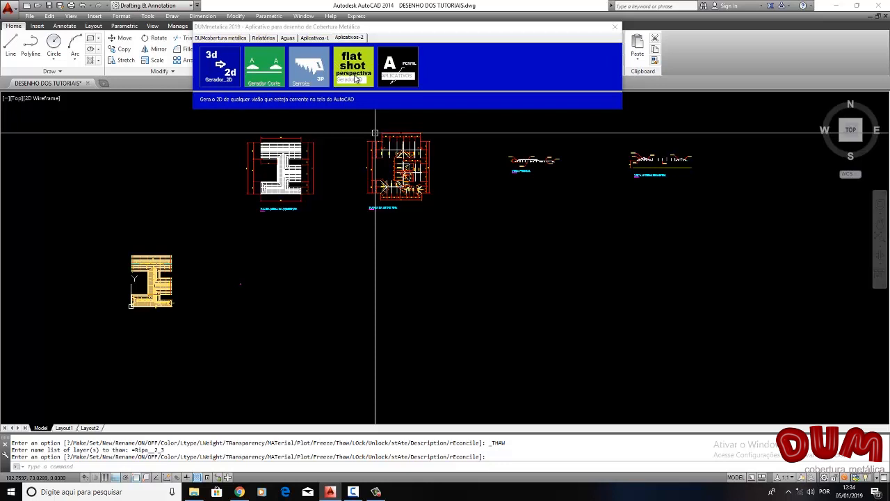
Step: Orbit the 3D roof model from the top view into a tilted 3D view and centre it
{"action": "mouse_move", "coordinate": [205, 216]}
{"action": "middle_mouse_down"}
{"action": "mouse_move", "coordinate": [252, 198]}
{"action": "mouse_move", "coordinate": [261, 210]}
{"action": "middle_mouse_up"}
{"action": "scroll", "coordinate": [262, 210], "scroll_direction": "up", "scroll_amount": 2}
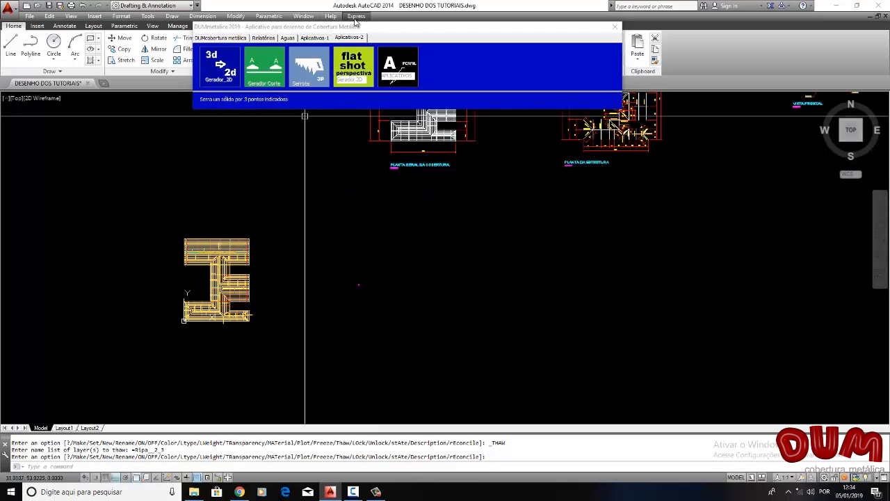
{"action": "left_click_drag", "start_coordinate": [399, 26], "coordinate": [522, 29]}
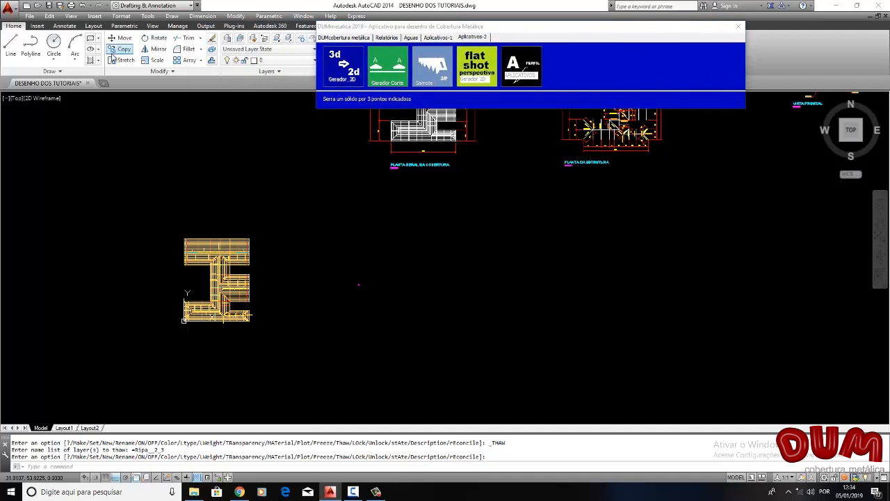
{"action": "left_click", "coordinate": [153, 27]}
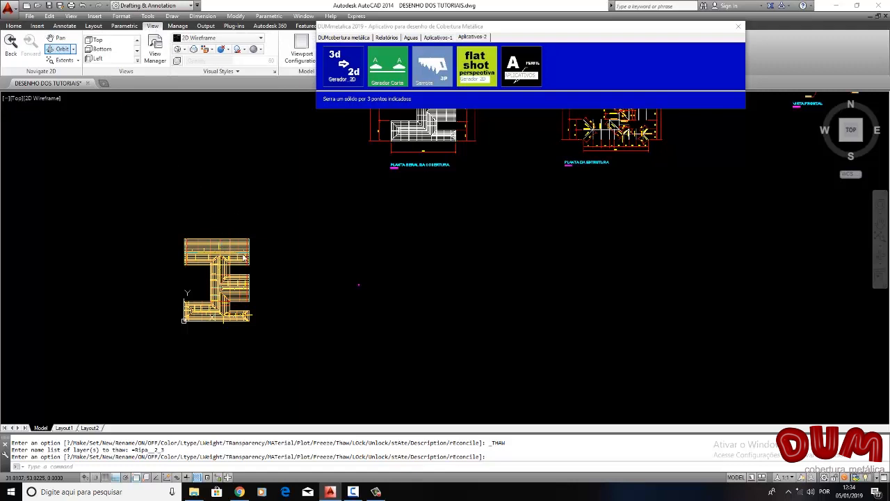
{"action": "left_click_drag", "start_coordinate": [259, 269], "coordinate": [236, 157]}
{"action": "scroll", "coordinate": [229, 151], "scroll_direction": "up", "scroll_amount": 6}
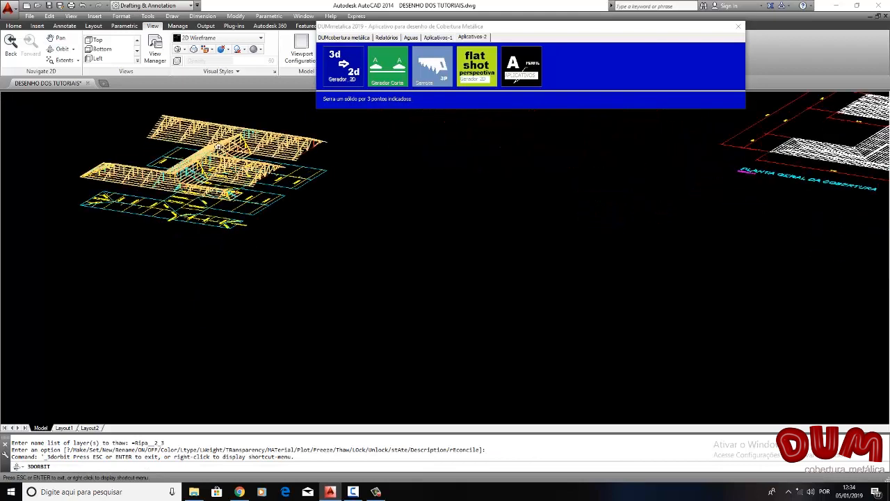
{"action": "middle_click_drag", "start_coordinate": [262, 174], "coordinate": [415, 193]}
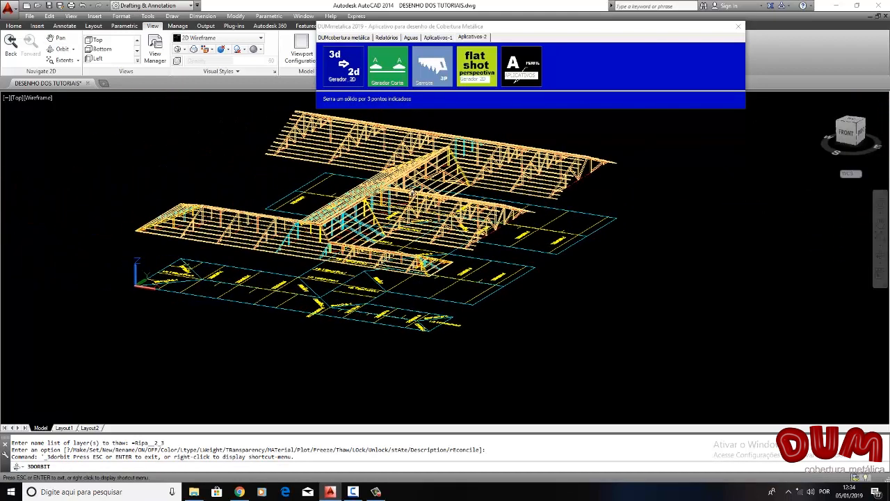
{"action": "scroll", "coordinate": [390, 204], "scroll_direction": "down", "scroll_amount": 1}
{"action": "scroll", "coordinate": [375, 201], "scroll_direction": "up", "scroll_amount": 2}
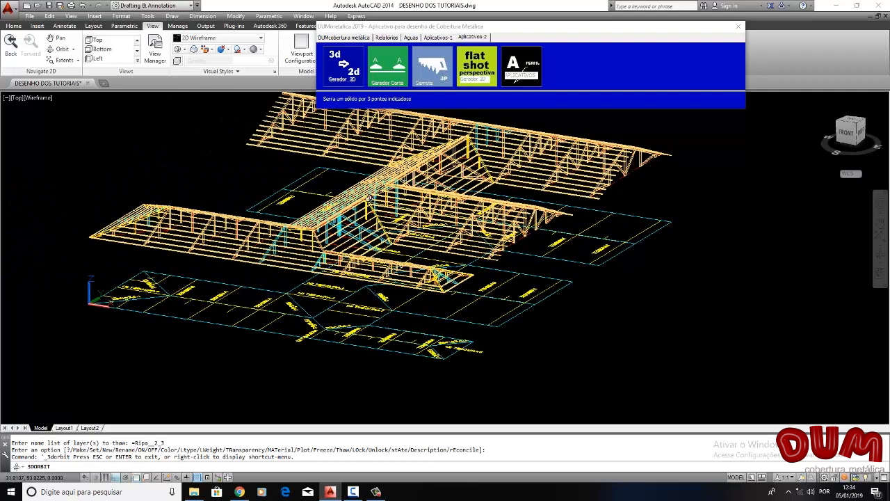
{"action": "scroll", "coordinate": [364, 198], "scroll_direction": "down", "scroll_amount": 1}
Step: Switch the projection to perspective, orbit the roof model to an oblique view from its front-left corner, and exit the orbit
{"action": "right_click", "coordinate": [254, 177]}
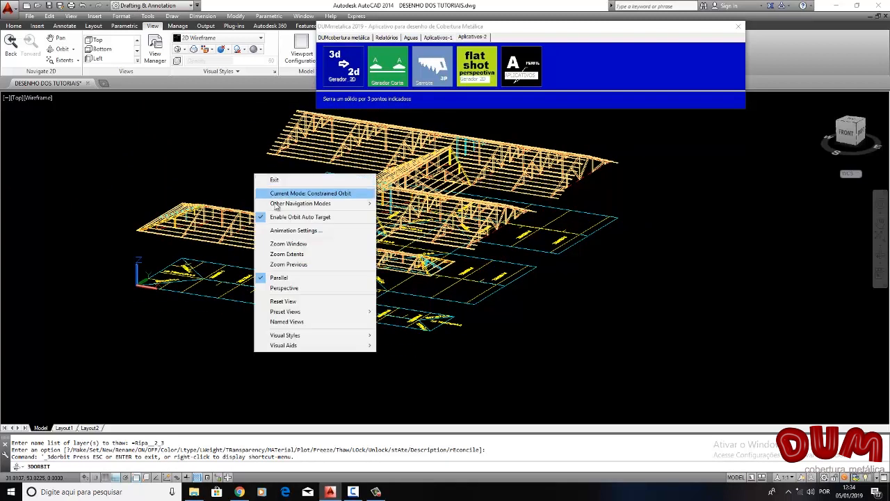
{"action": "left_click", "coordinate": [281, 287]}
{"action": "left_click_drag", "start_coordinate": [340, 248], "coordinate": [457, 261]}
{"action": "scroll", "coordinate": [452, 253], "scroll_direction": "down", "scroll_amount": 2}
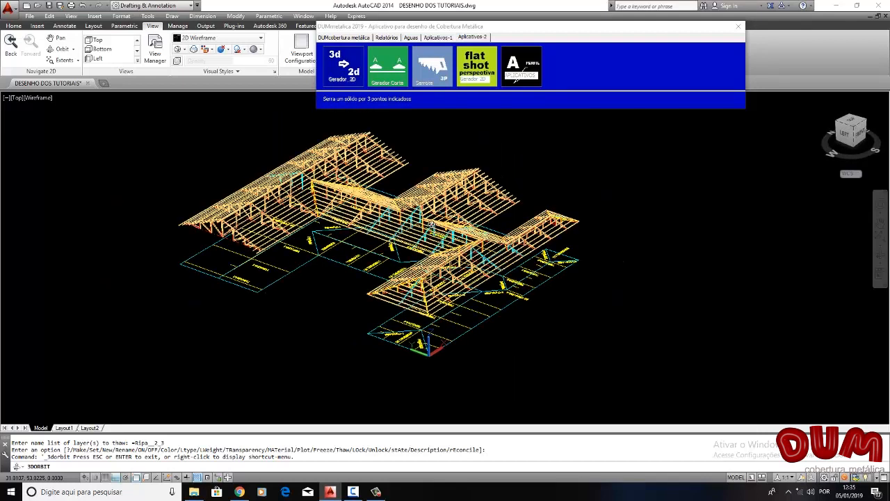
{"action": "left_click_drag", "start_coordinate": [424, 219], "coordinate": [422, 224]}
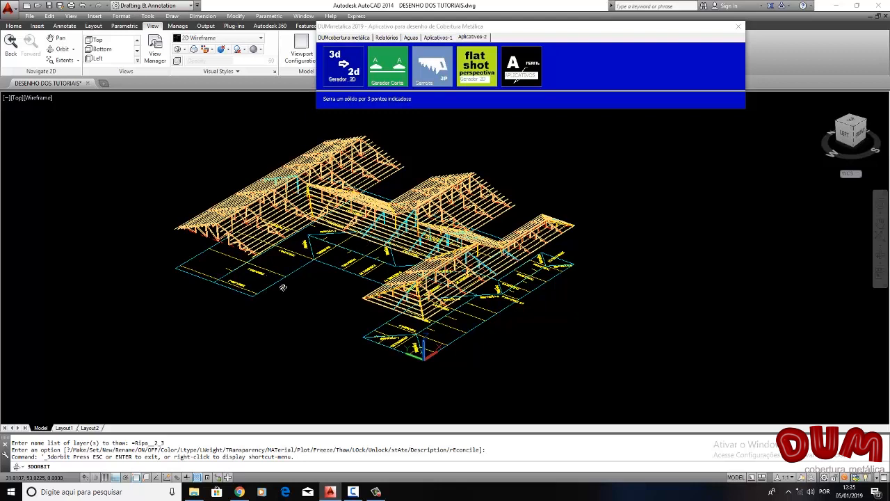
{"action": "left_click_drag", "start_coordinate": [301, 286], "coordinate": [188, 287]}
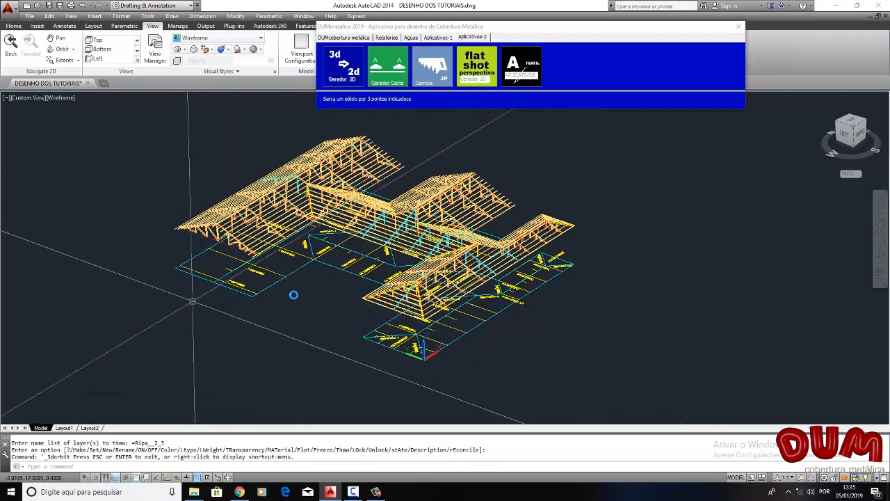
Step: Set up a Flatshot of the current view as a new block, with obscured lines hidden and their color set to Green
{"action": "left_click", "coordinate": [486, 64]}
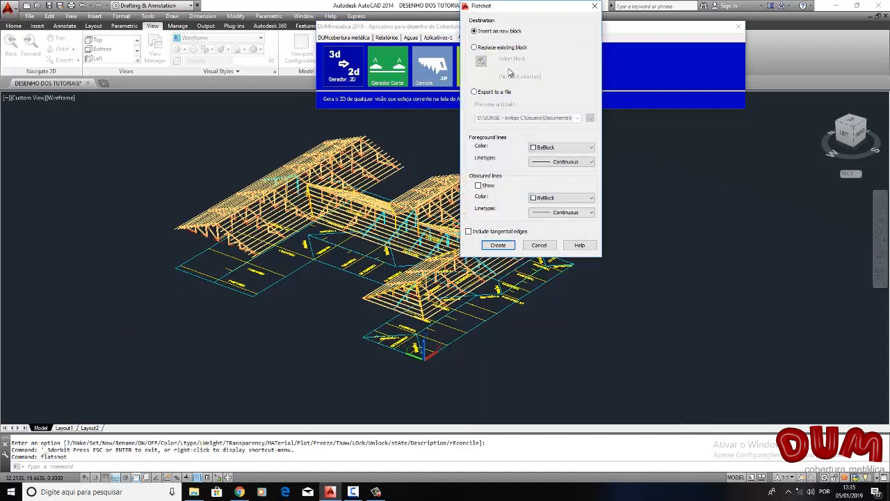
{"action": "left_click_drag", "start_coordinate": [557, 11], "coordinate": [578, 34]}
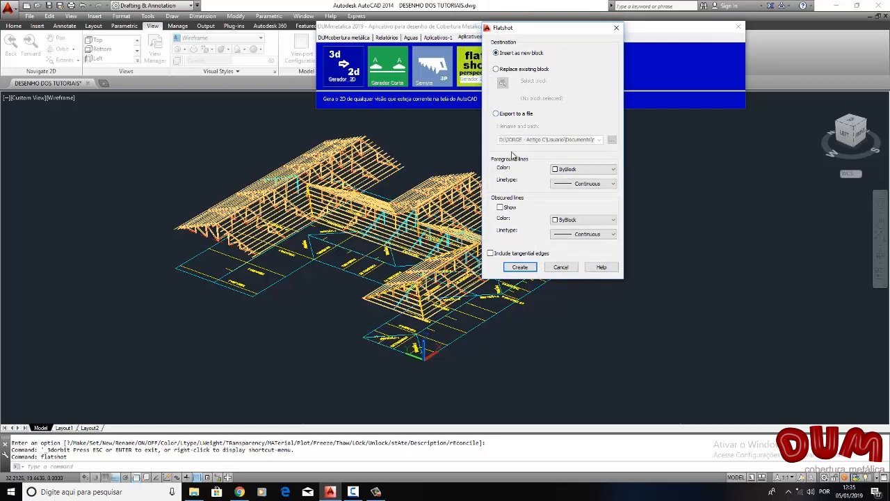
{"action": "left_click", "coordinate": [501, 209]}
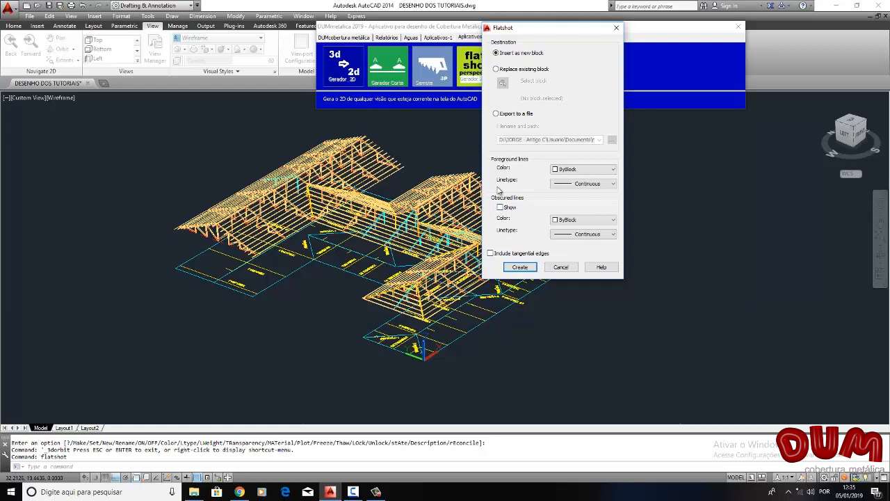
{"action": "left_click", "coordinate": [571, 221]}
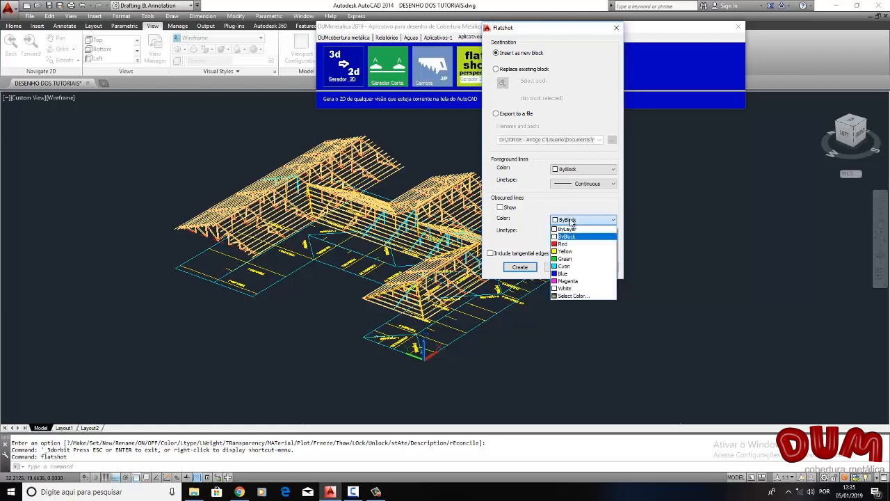
{"action": "left_click", "coordinate": [565, 259]}
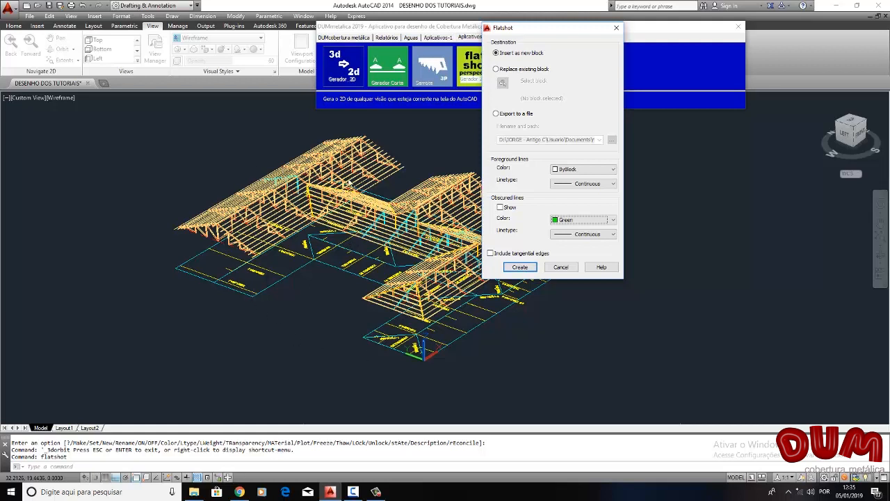
Step: Create the Flatshot block and insert it near the roof model at scale 1 with rotation 0
{"action": "left_click", "coordinate": [520, 267]}
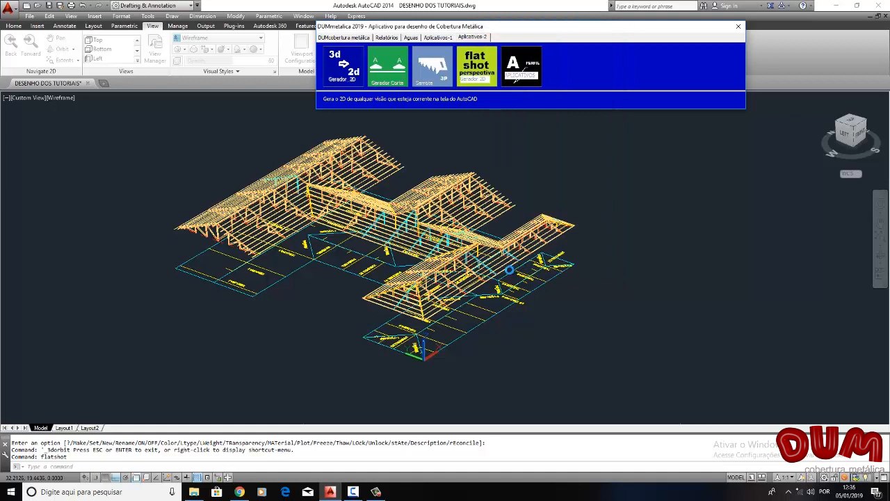
{"action": "left_click", "coordinate": [503, 306]}
{"action": "key", "text": "Return"}
{"action": "key", "text": "Return"}
{"action": "key", "text": "Return"}
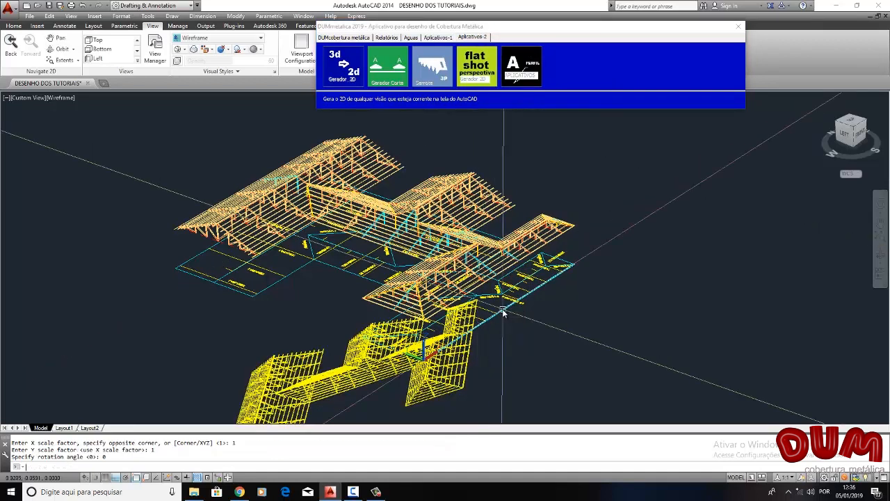
Step: Return the viewport to the plan view of the current UCS
{"action": "key", "text": "Return"}
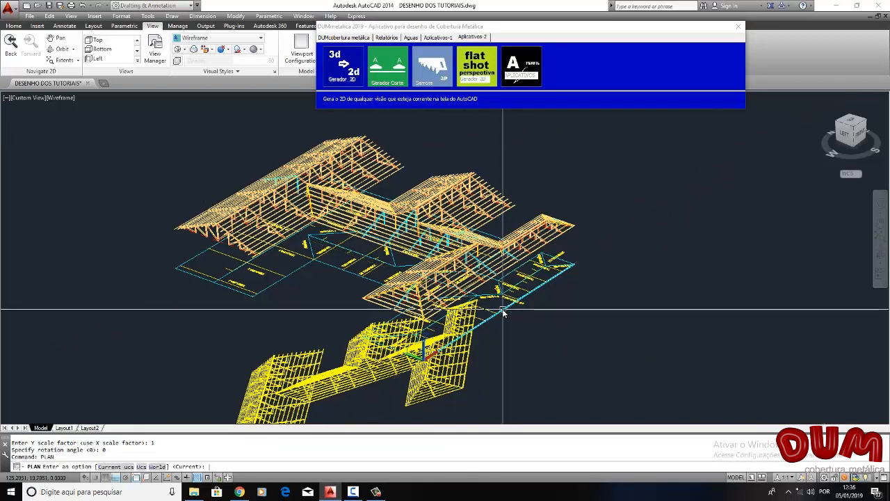
{"action": "key", "text": "Return"}
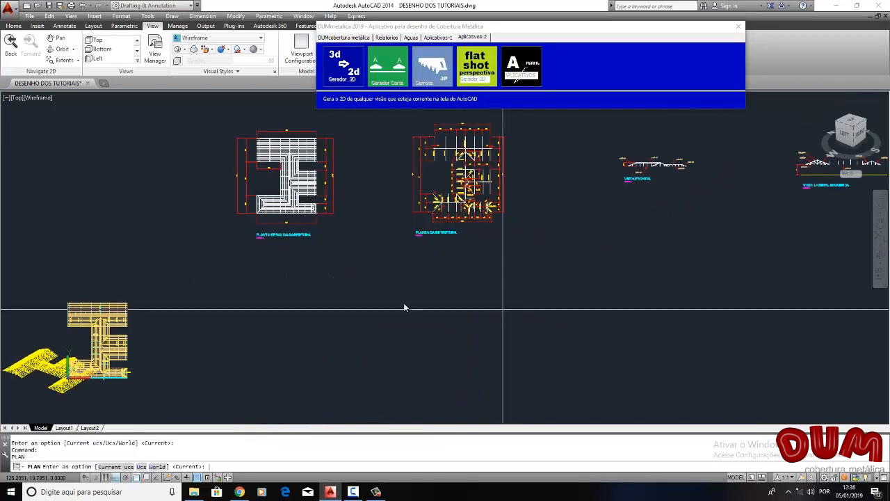
{"action": "type", "text": "M"}
{"action": "key", "text": "Return"}
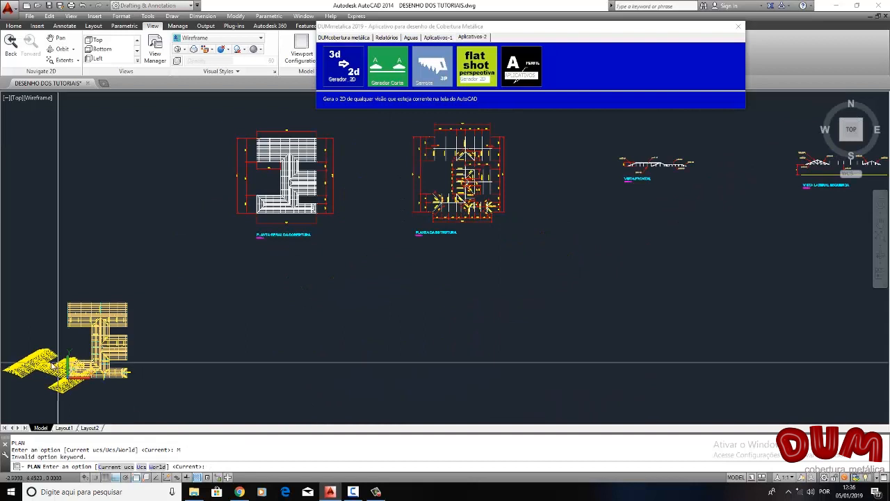
Step: Move the yellow flattened perspective block horizontally about 270 units, past the left side elevation
{"action": "type", "text": "M"}
{"action": "key", "text": "Return"}
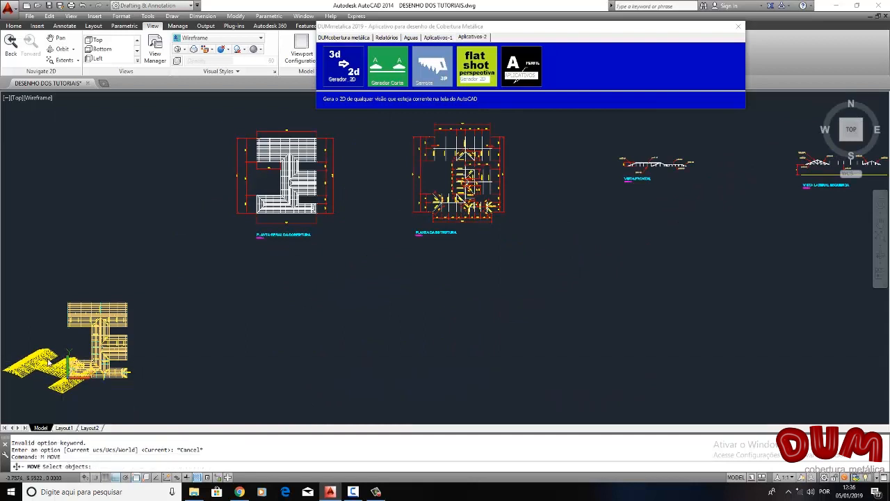
{"action": "left_click", "coordinate": [42, 362]}
{"action": "key", "text": "Return"}
{"action": "left_click", "coordinate": [38, 367]}
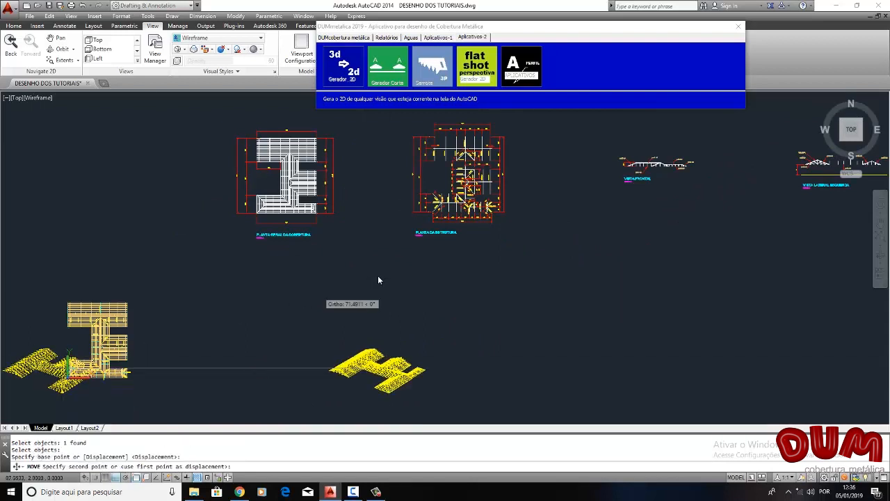
{"action": "middle_click_drag", "start_coordinate": [515, 270], "coordinate": [226, 309]}
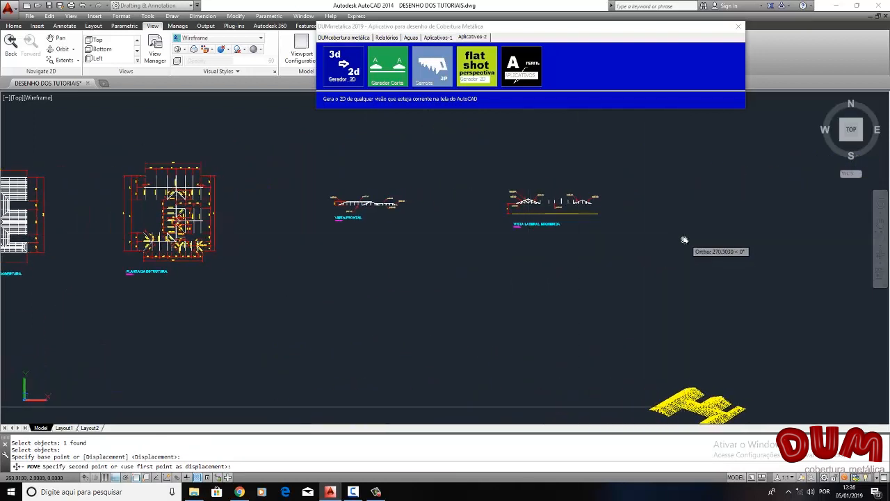
{"action": "key", "text": "Escape"}
Step: Move the flattened perspective block straight up, level with the row of elevations beside "VISTA LATERAL ESQUERDA"
{"action": "type", "text": "m"}
{"action": "key", "text": "Return"}
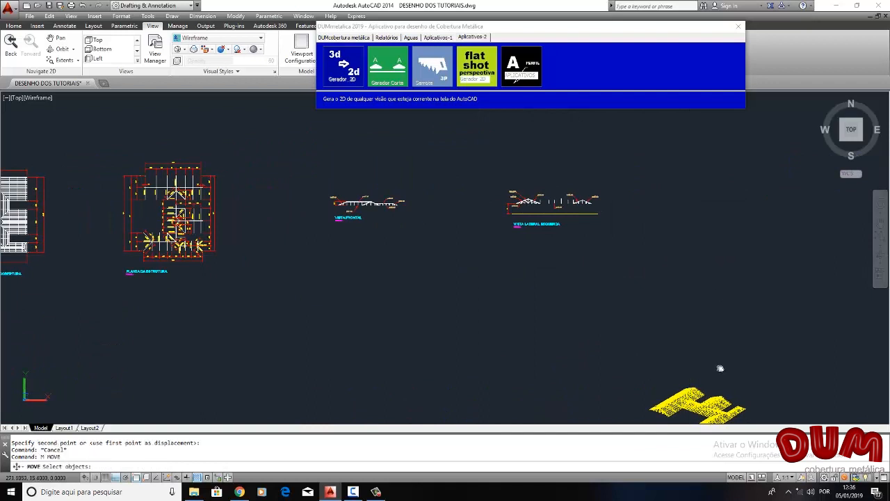
{"action": "left_click", "coordinate": [713, 394]}
{"action": "key", "text": "Return"}
{"action": "left_click", "coordinate": [750, 383]}
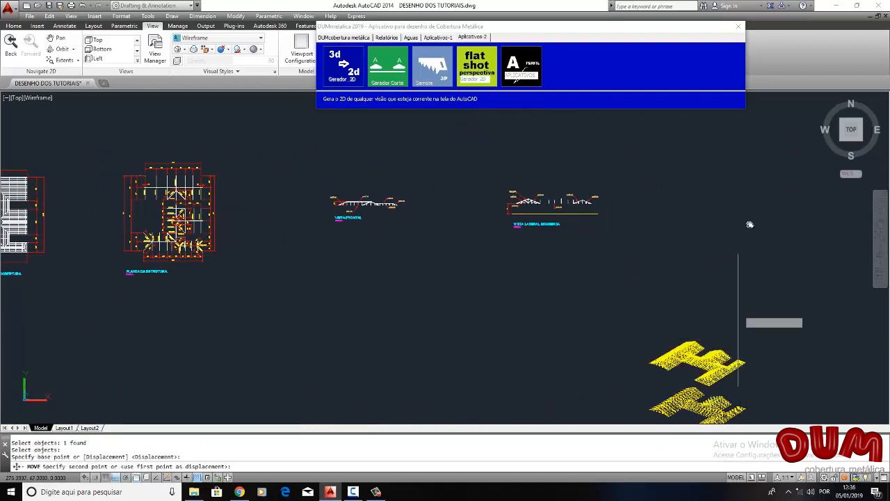
{"action": "left_click", "coordinate": [735, 181]}
{"action": "middle_click_drag", "start_coordinate": [704, 177], "coordinate": [468, 261]}
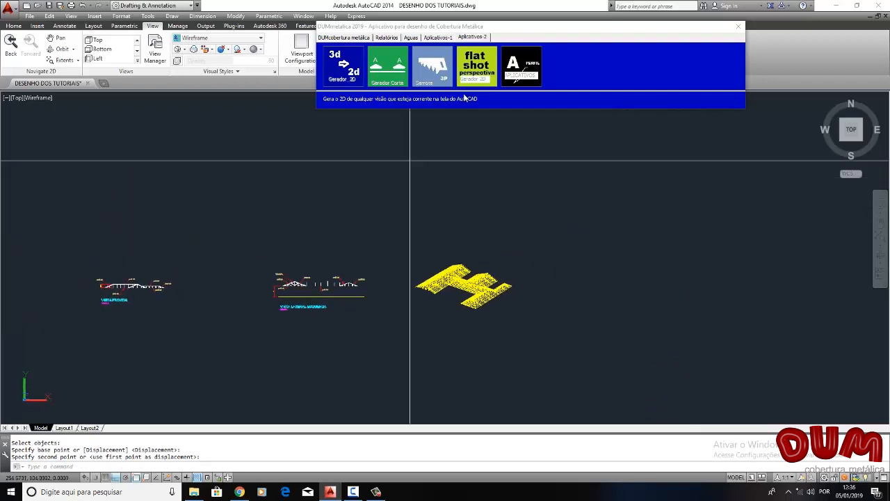
Step: Change the colour of the flattened perspective block beside "VISTA LATERAL ESQUERDA" from its current colour to Green
{"action": "left_click_drag", "start_coordinate": [504, 27], "coordinate": [499, 90]}
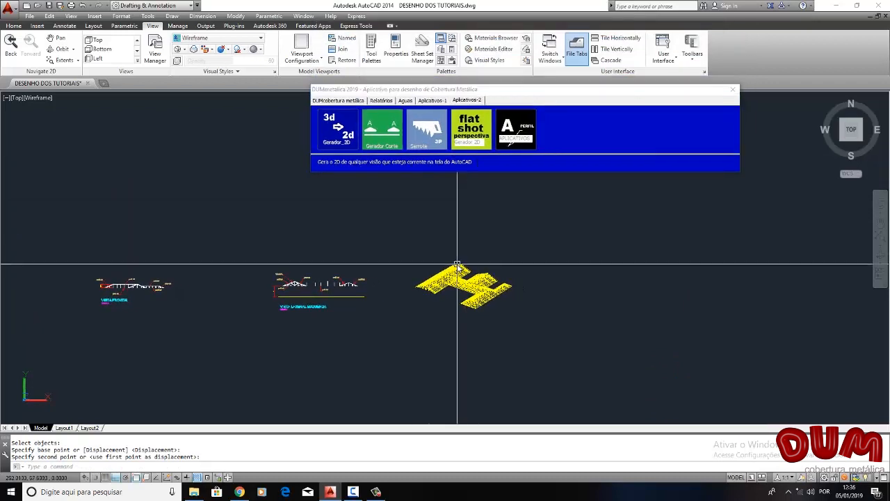
{"action": "left_click", "coordinate": [457, 264]}
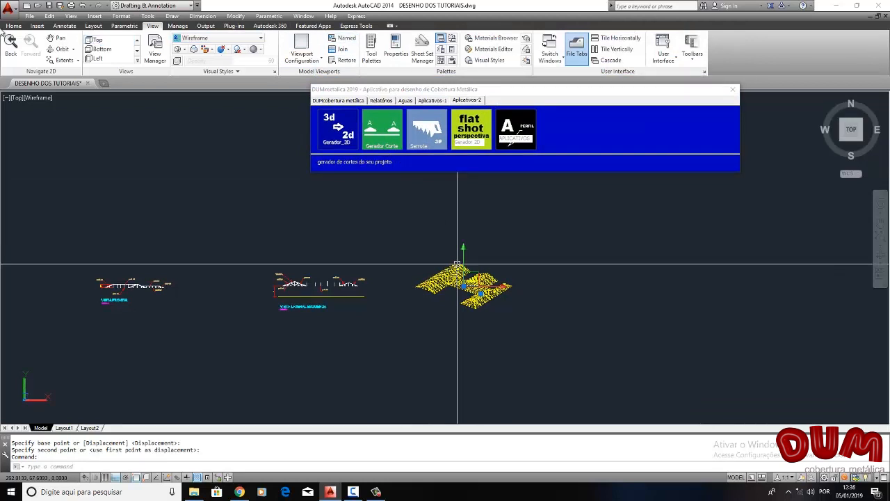
{"action": "left_click", "coordinate": [15, 27]}
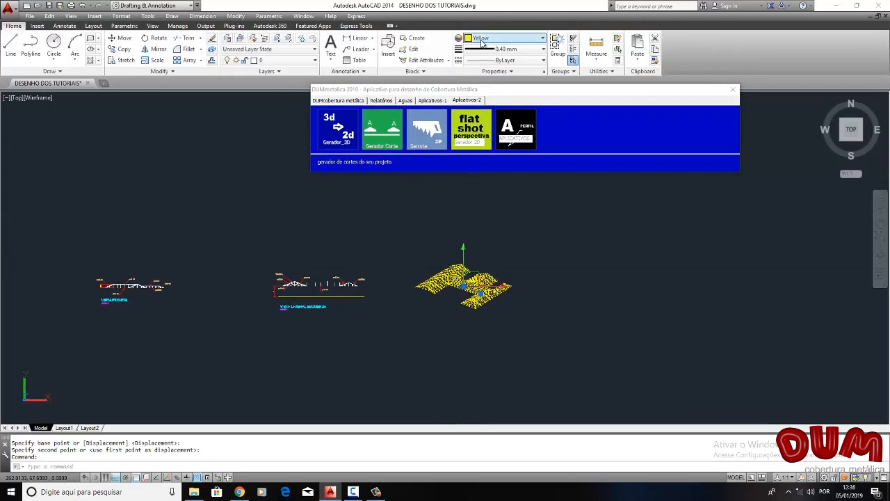
{"action": "left_click", "coordinate": [482, 39]}
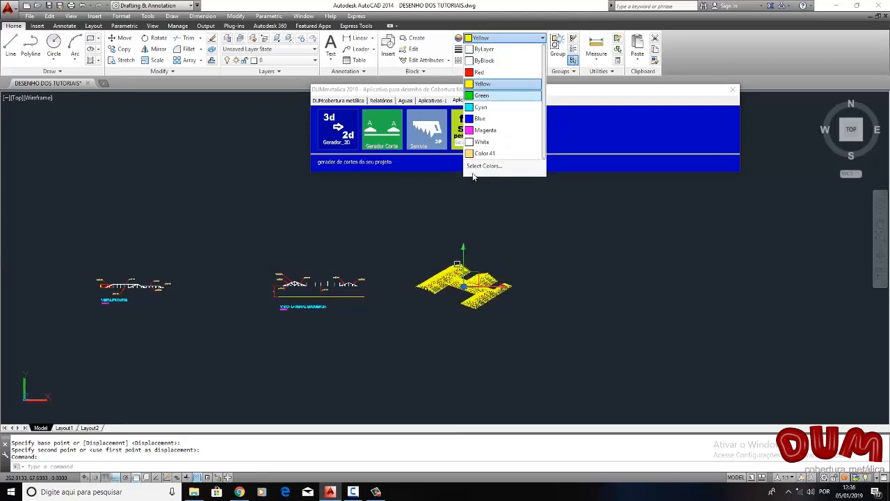
{"action": "left_click", "coordinate": [482, 95]}
{"action": "scroll", "coordinate": [459, 280], "scroll_direction": "up", "scroll_amount": 5}
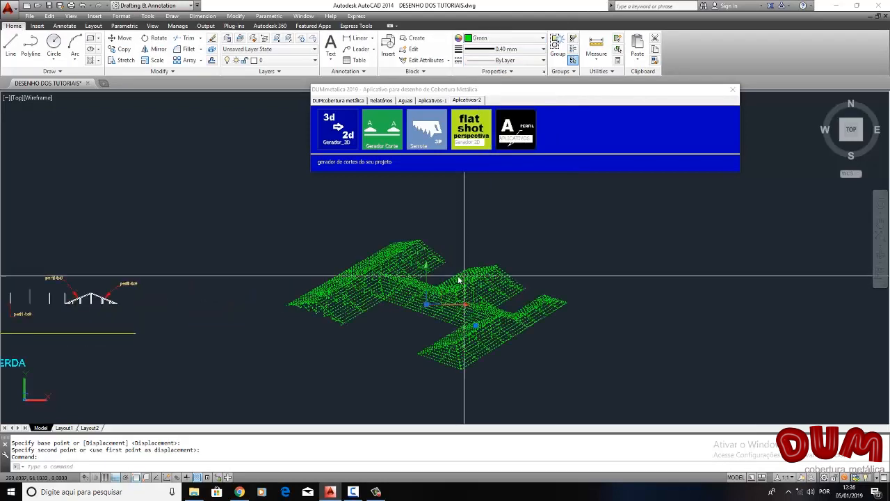
{"action": "scroll", "coordinate": [459, 279], "scroll_direction": "up", "scroll_amount": 3}
{"action": "key", "text": "Escape"}
{"action": "key", "text": "Escape"}
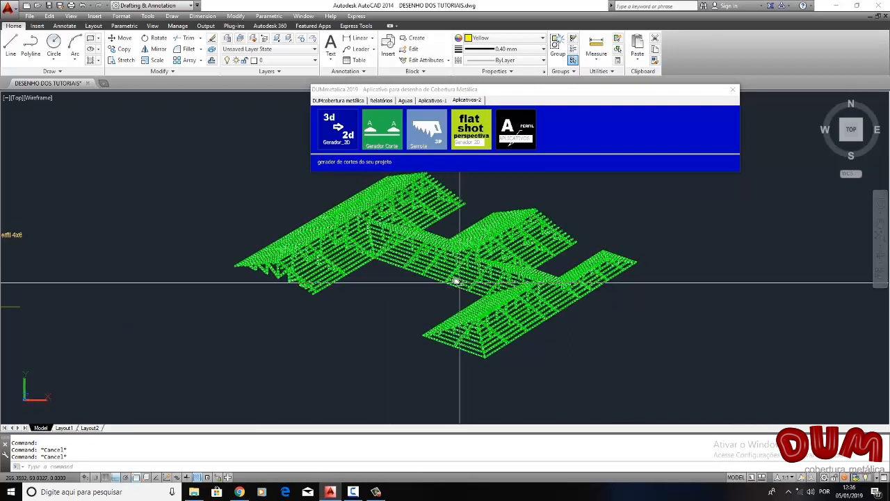
{"action": "scroll", "coordinate": [438, 266], "scroll_direction": "down", "scroll_amount": 3}
{"action": "scroll", "coordinate": [421, 267], "scroll_direction": "up", "scroll_amount": 1}
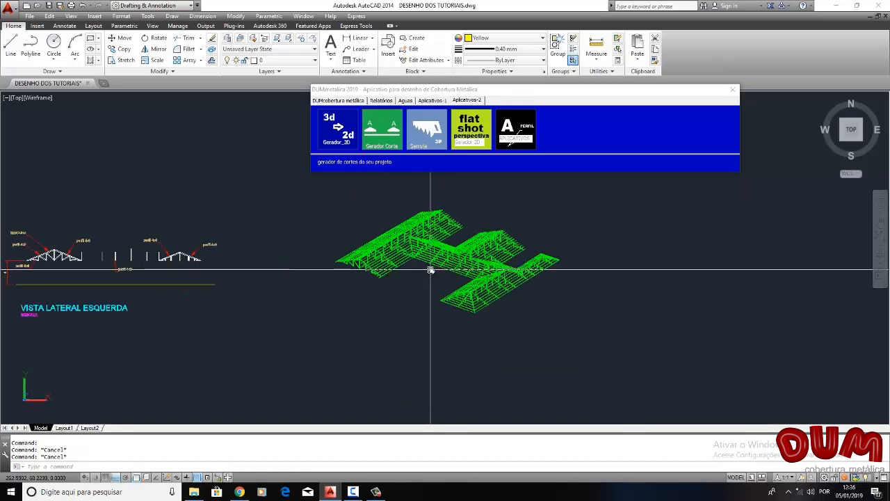
{"action": "scroll", "coordinate": [429, 257], "scroll_direction": "up", "scroll_amount": 2}
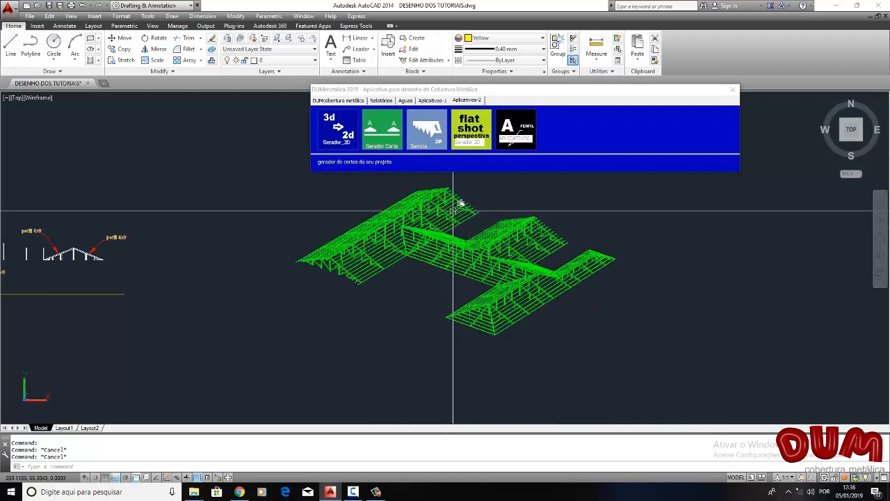
Step: Insert the title "PERSPECTIVA-1" with the subtitle "S/ESCALA" below the green flattened perspective
{"action": "left_click", "coordinate": [513, 129]}
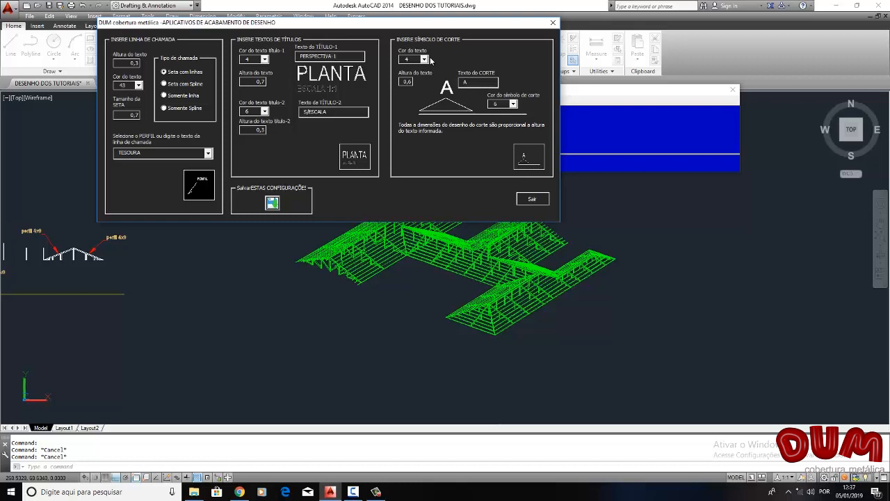
{"action": "left_click", "coordinate": [355, 157]}
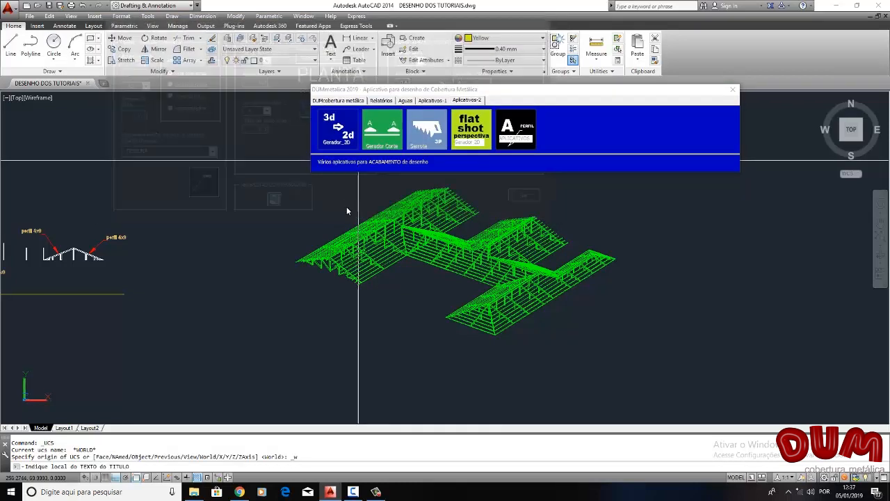
{"action": "left_click", "coordinate": [300, 370]}
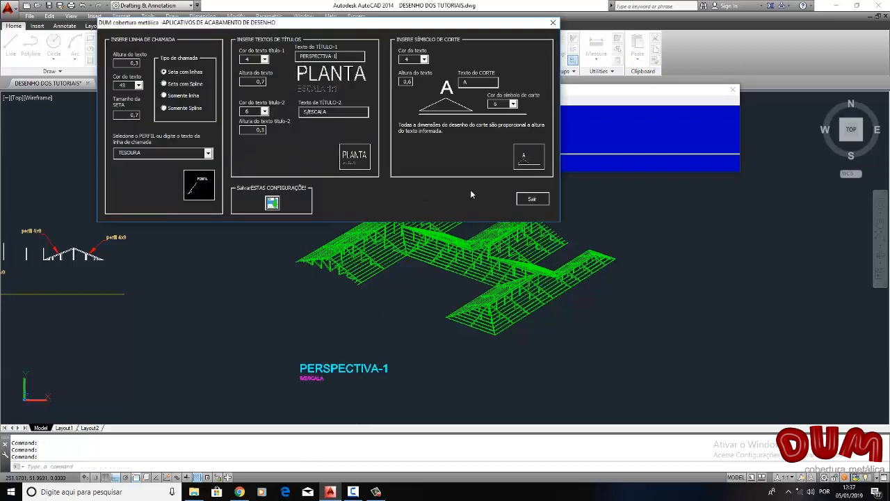
{"action": "left_click", "coordinate": [531, 199]}
Step: Orbit the 3D roof model to a low-angle perspective showing its trusses from the left and front
{"action": "scroll", "coordinate": [459, 230], "scroll_direction": "down", "scroll_amount": 8}
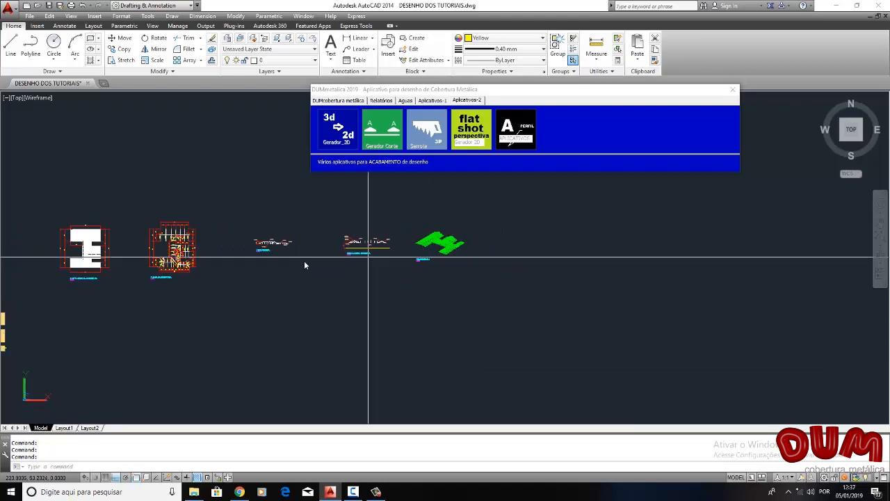
{"action": "mouse_move", "coordinate": [331, 240]}
{"action": "middle_mouse_down"}
{"action": "mouse_move", "coordinate": [485, 232]}
{"action": "mouse_move", "coordinate": [587, 197]}
{"action": "middle_mouse_up"}
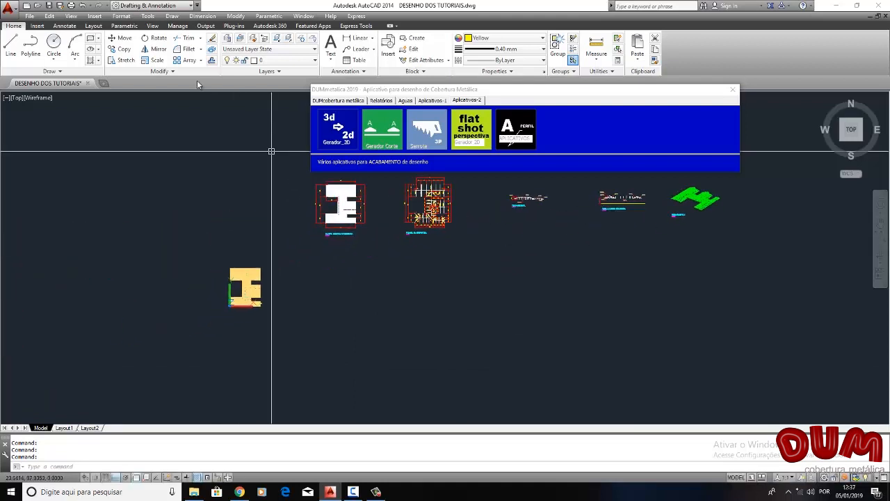
{"action": "left_click", "coordinate": [152, 26]}
{"action": "left_click", "coordinate": [61, 49]}
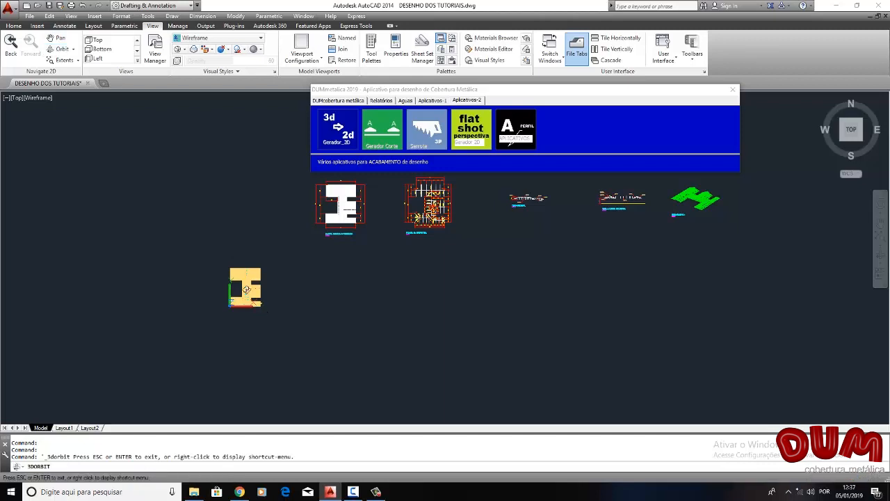
{"action": "mouse_move", "coordinate": [235, 277]}
{"action": "left_mouse_down"}
{"action": "mouse_move", "coordinate": [238, 210]}
{"action": "mouse_move", "coordinate": [161, 209]}
{"action": "mouse_move", "coordinate": [239, 187]}
{"action": "mouse_move", "coordinate": [239, 176]}
{"action": "mouse_move", "coordinate": [235, 210]}
{"action": "mouse_move", "coordinate": [235, 200]}
{"action": "mouse_move", "coordinate": [345, 192]}
{"action": "left_mouse_up"}
{"action": "scroll", "coordinate": [249, 227], "scroll_direction": "up", "scroll_amount": 5}
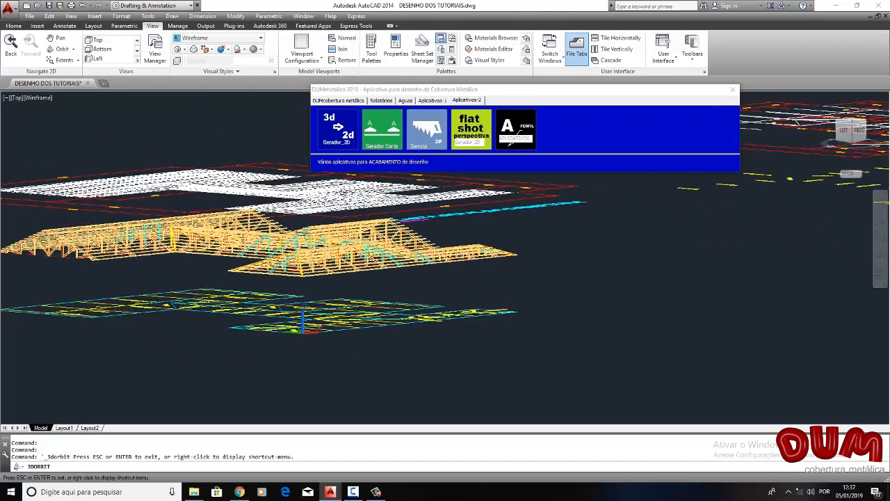
{"action": "middle_click_drag", "start_coordinate": [353, 259], "coordinate": [498, 247]}
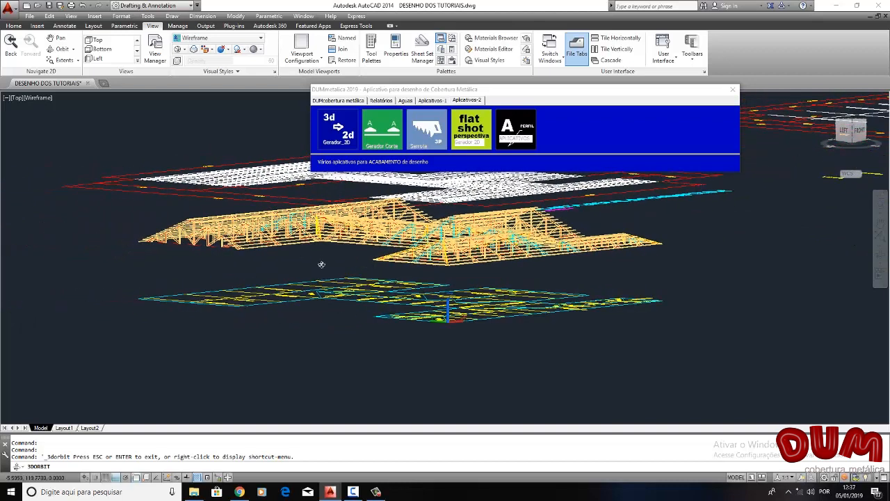
{"action": "key", "text": "Escape"}
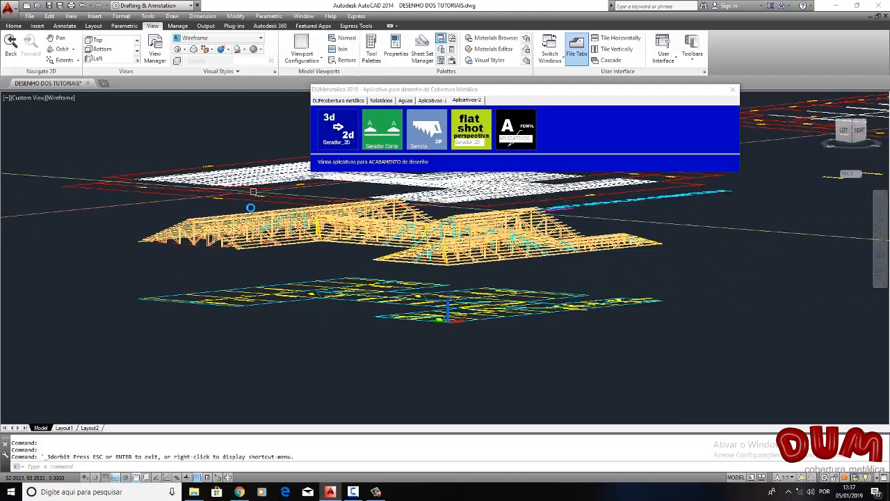
Step: Create a Flatshot block with Green foreground lines and insert it near the roof model at default scale with rotation 0
{"action": "left_click", "coordinate": [479, 125]}
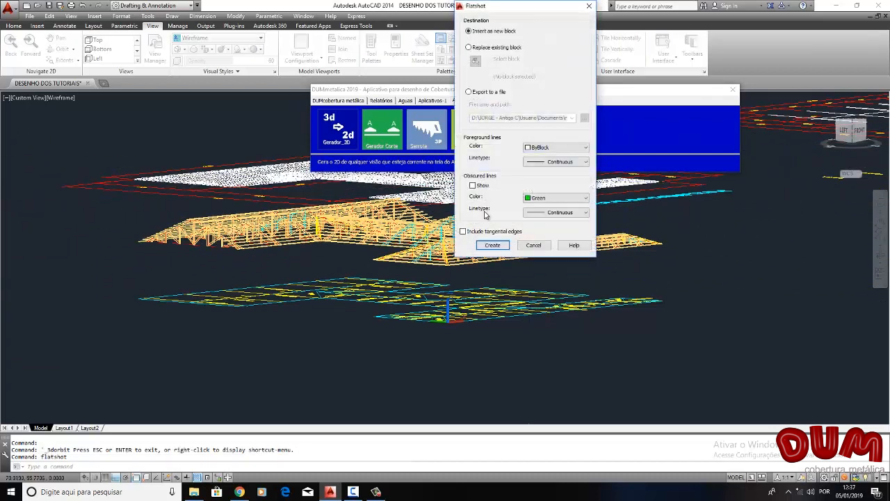
{"action": "left_click", "coordinate": [559, 148]}
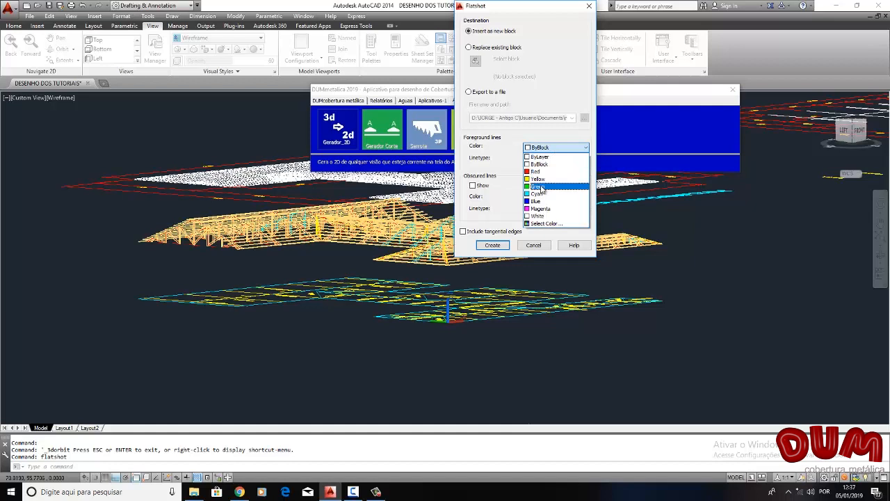
{"action": "left_click", "coordinate": [541, 186]}
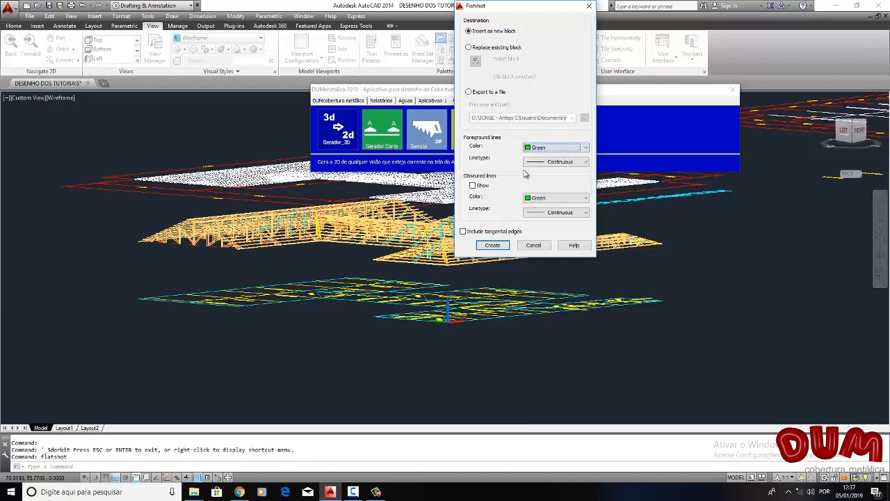
{"action": "left_click", "coordinate": [492, 245]}
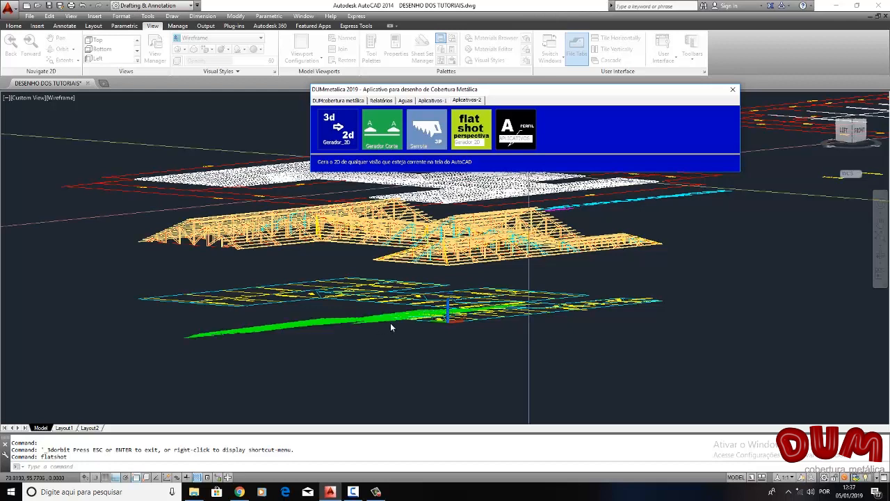
{"action": "left_click", "coordinate": [391, 323]}
{"action": "key", "text": "Return"}
{"action": "key", "text": "Return"}
{"action": "key", "text": "Return"}
Step: Return the viewport to the plan view of the current UCS
{"action": "type", "text": "PLAN"}
{"action": "key", "text": "Return"}
{"action": "key", "text": "Return"}
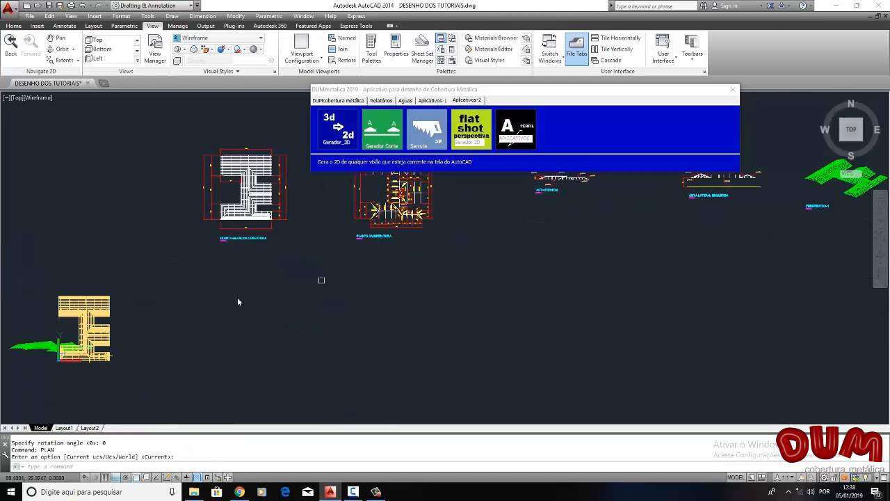
Step: Move the new low-angle perspective block horizontally away from the roof model until it lies past the "PERSPECTIVA-1" view
{"action": "type", "text": "M"}
{"action": "key", "text": "Return"}
{"action": "left_click", "coordinate": [43, 345]}
{"action": "key", "text": "Return"}
{"action": "left_click", "coordinate": [42, 375]}
{"action": "scroll", "coordinate": [762, 255], "scroll_direction": "up", "scroll_amount": 2}
{"action": "mouse_move", "coordinate": [565, 284]}
{"action": "middle_mouse_down"}
{"action": "mouse_move", "coordinate": [368, 292]}
{"action": "mouse_move", "coordinate": [386, 264]}
{"action": "middle_mouse_up"}
{"action": "middle_click_drag", "start_coordinate": [653, 269], "coordinate": [662, 271]}
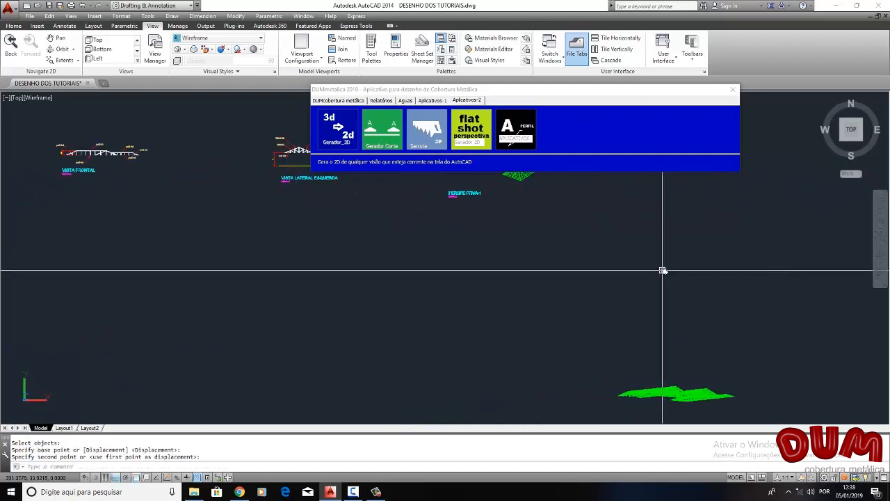
{"action": "key", "text": "Escape"}
Step: Move the low-angle perspective block straight up, level with the perspective above "PERSPECTIVA-1"
{"action": "type", "text": "m"}
{"action": "key", "text": "Return"}
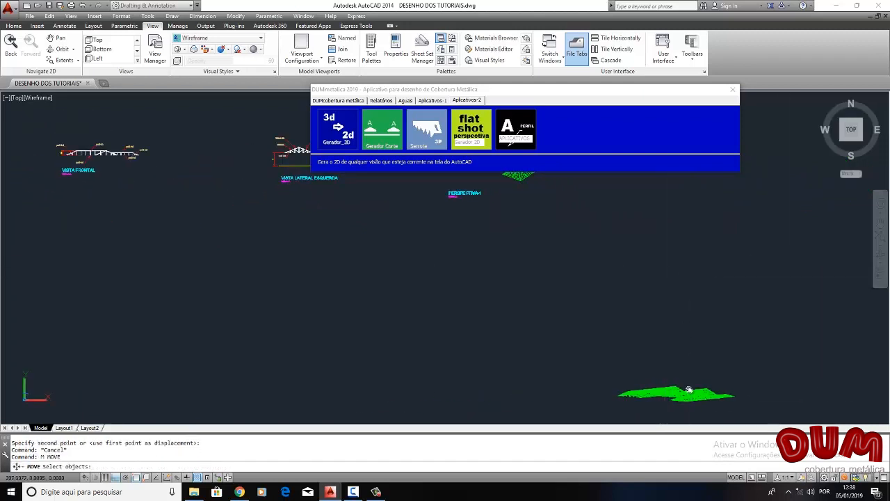
{"action": "left_click", "coordinate": [695, 391]}
{"action": "key", "text": "Return"}
{"action": "left_click", "coordinate": [772, 365]}
{"action": "middle_click_drag", "start_coordinate": [773, 218], "coordinate": [719, 360]}
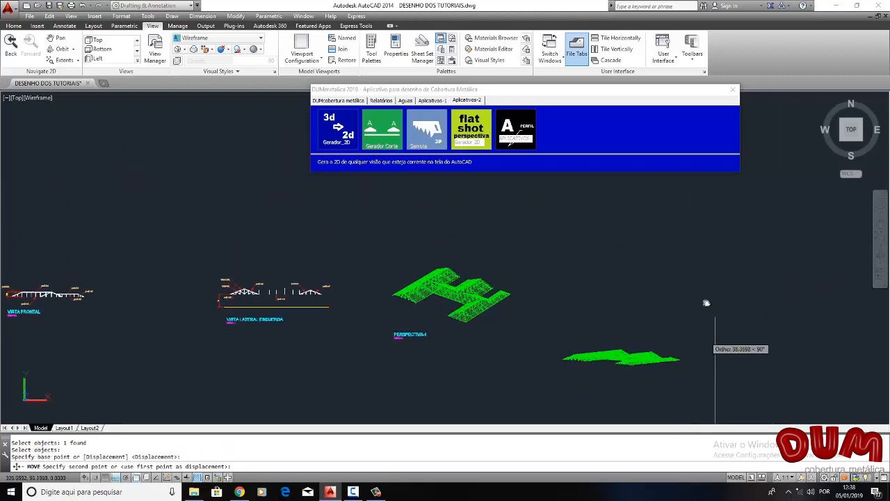
{"action": "left_click", "coordinate": [711, 271]}
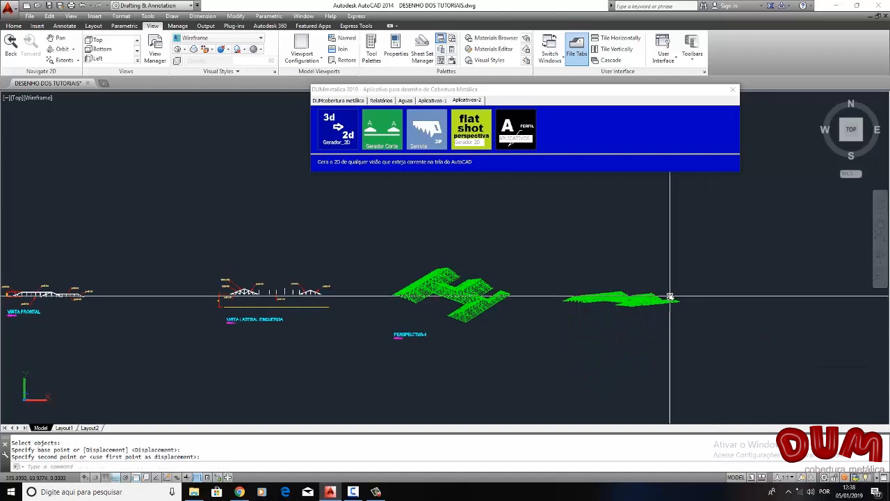
{"action": "scroll", "coordinate": [661, 299], "scroll_direction": "up", "scroll_amount": 6}
{"action": "key", "text": "Escape"}
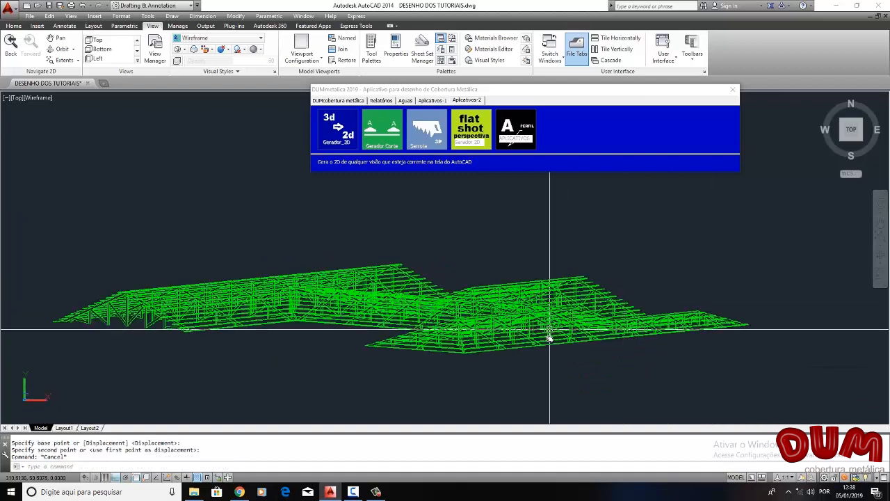
Step: Insert the title "PERSPECTIVA-2" with the subtitle "S/ESCALA" below the low-angle perspective
{"action": "middle_click_drag", "start_coordinate": [541, 285], "coordinate": [535, 253]}
{"action": "scroll", "coordinate": [536, 258], "scroll_direction": "down", "scroll_amount": 3}
{"action": "scroll", "coordinate": [473, 306], "scroll_direction": "down", "scroll_amount": 5}
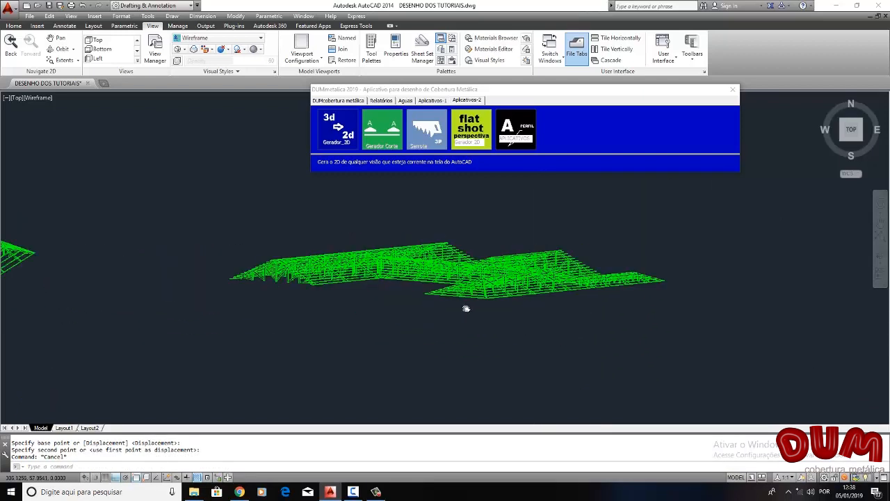
{"action": "middle_click_drag", "start_coordinate": [461, 279], "coordinate": [465, 276]}
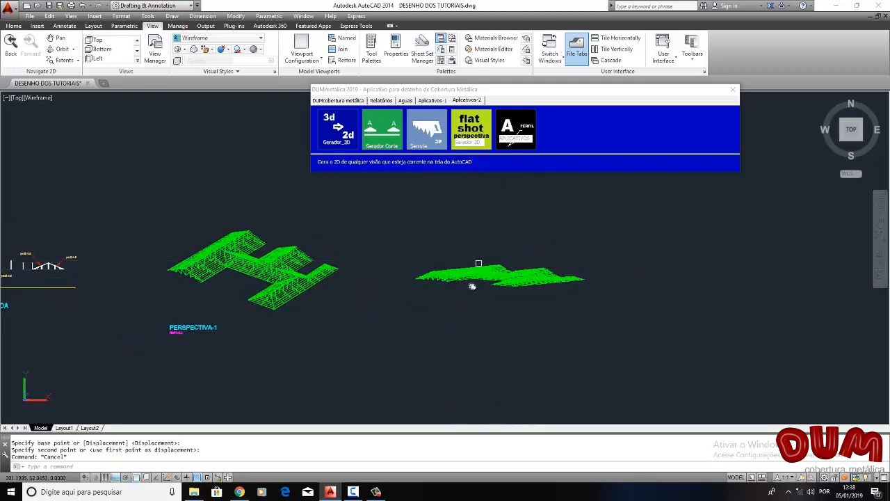
{"action": "scroll", "coordinate": [473, 286], "scroll_direction": "up", "scroll_amount": 2}
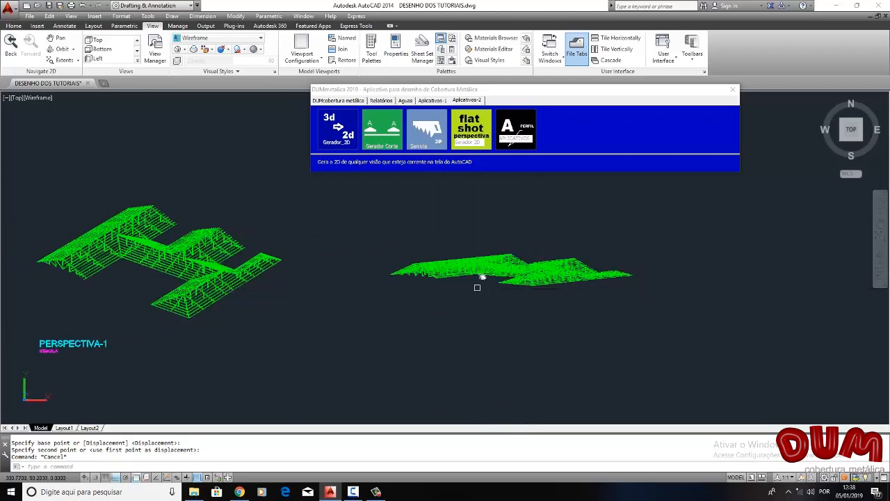
{"action": "left_click", "coordinate": [529, 125]}
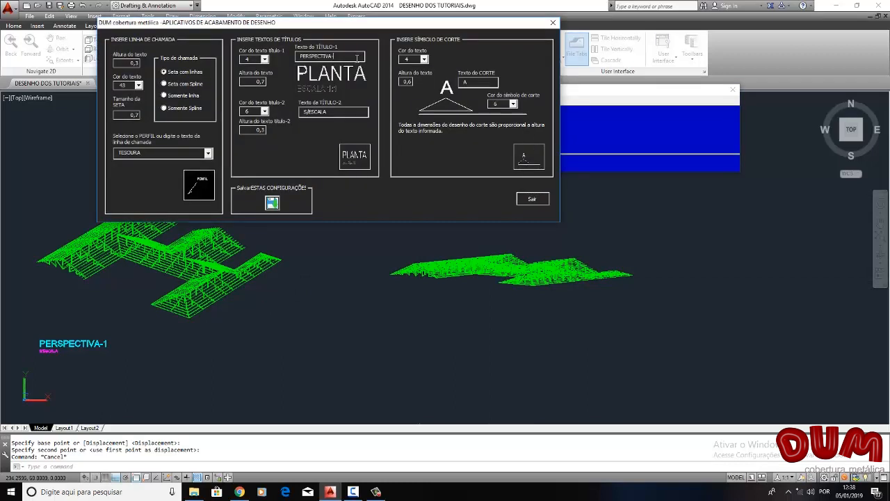
{"action": "left_click", "coordinate": [354, 158]}
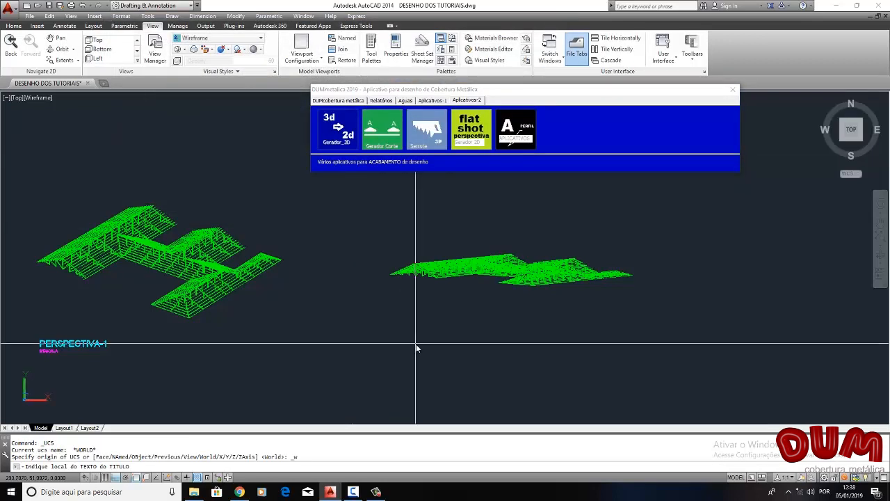
{"action": "left_click", "coordinate": [394, 342]}
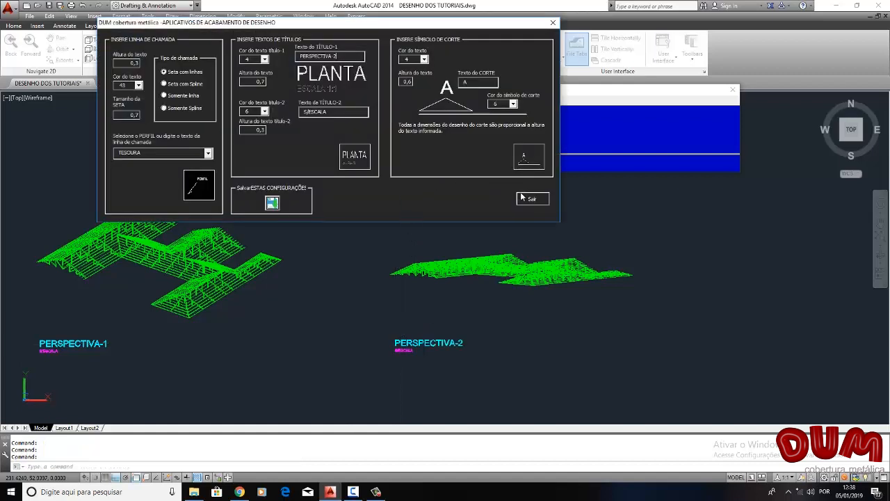
{"action": "left_click", "coordinate": [533, 198]}
Step: Move the "PERSPECTIVA-2" title and its subtitle straight up, closer beneath the low-angle perspective
{"action": "left_click", "coordinate": [463, 373]}
{"action": "left_click", "coordinate": [394, 323]}
{"action": "key", "text": "Return"}
{"action": "left_click", "coordinate": [497, 362]}
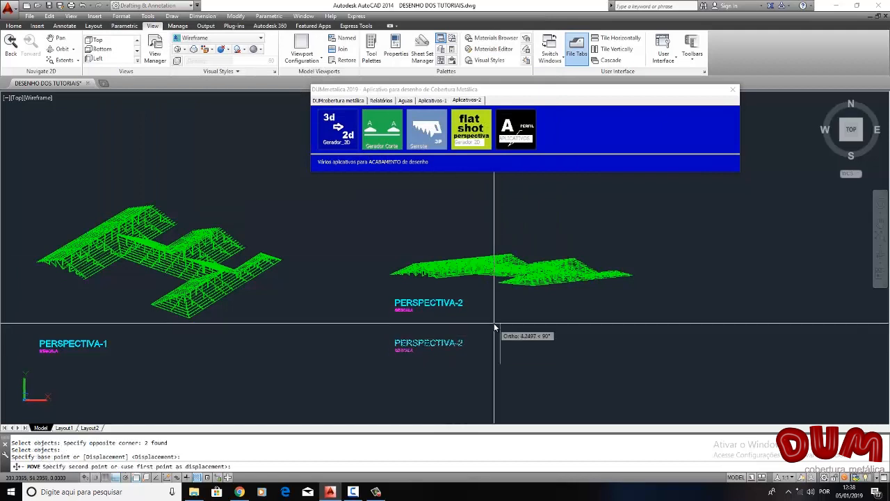
{"action": "left_click", "coordinate": [491, 330]}
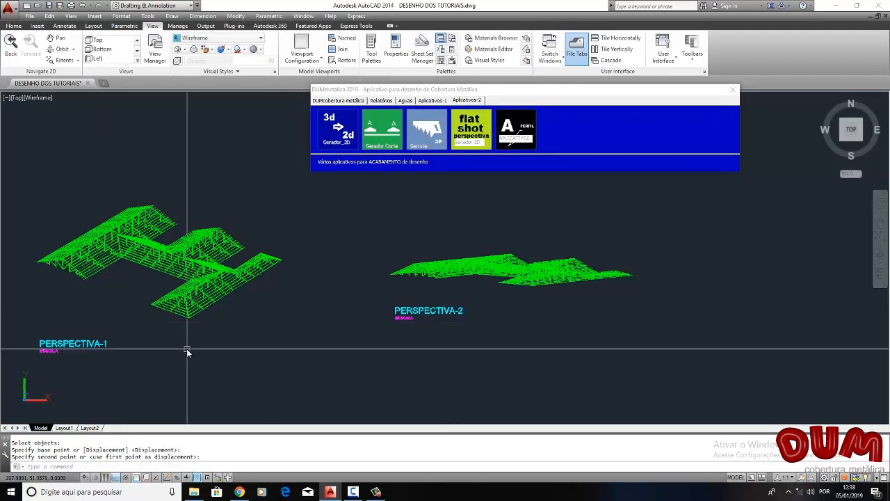
Step: Move the "PERSPECTIVA-1" title and its subtitle slightly up, closer beneath its perspective
{"action": "key", "text": "Return"}
{"action": "left_click", "coordinate": [127, 366]}
{"action": "left_click", "coordinate": [39, 331]}
{"action": "key", "text": "Return"}
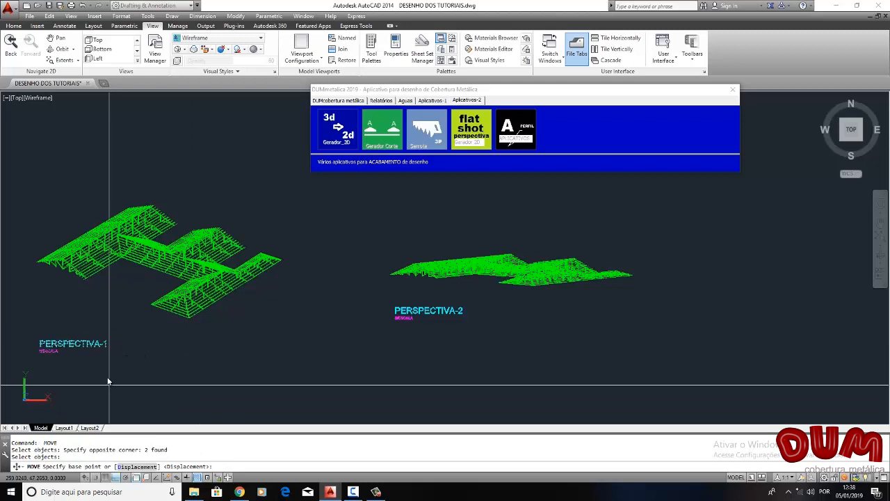
{"action": "left_click", "coordinate": [109, 386]}
{"action": "left_click", "coordinate": [106, 375]}
Step: Review the full row of 2D drawings, from the roof and structure plans to the elevations and both perspectives
{"action": "scroll", "coordinate": [174, 325], "scroll_direction": "down", "scroll_amount": 5}
{"action": "middle_click_drag", "start_coordinate": [244, 291], "coordinate": [672, 258]}
{"action": "key", "text": "Escape"}
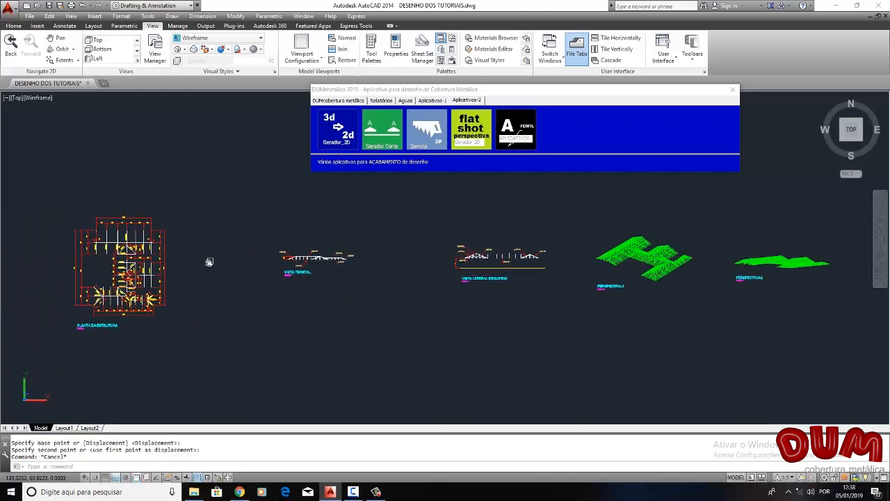
{"action": "scroll", "coordinate": [208, 262], "scroll_direction": "down", "scroll_amount": 3}
{"action": "middle_click_drag", "start_coordinate": [54, 268], "coordinate": [119, 265]}
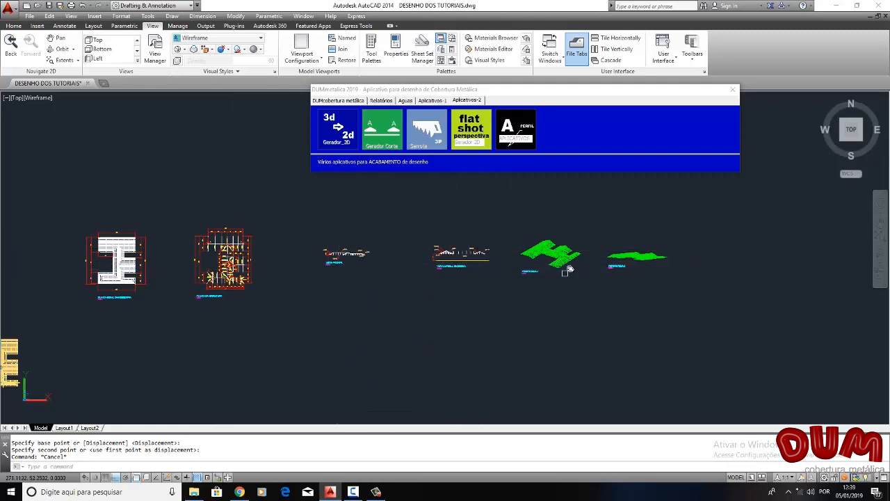
{"action": "scroll", "coordinate": [568, 270], "scroll_direction": "up", "scroll_amount": 2}
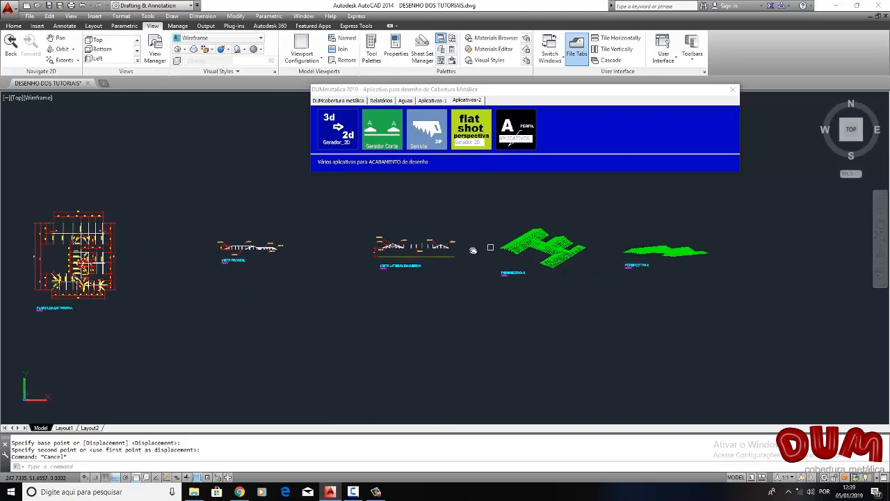
{"action": "scroll", "coordinate": [455, 254], "scroll_direction": "down", "scroll_amount": 2}
{"action": "middle_click_drag", "start_coordinate": [418, 258], "coordinate": [522, 229]}
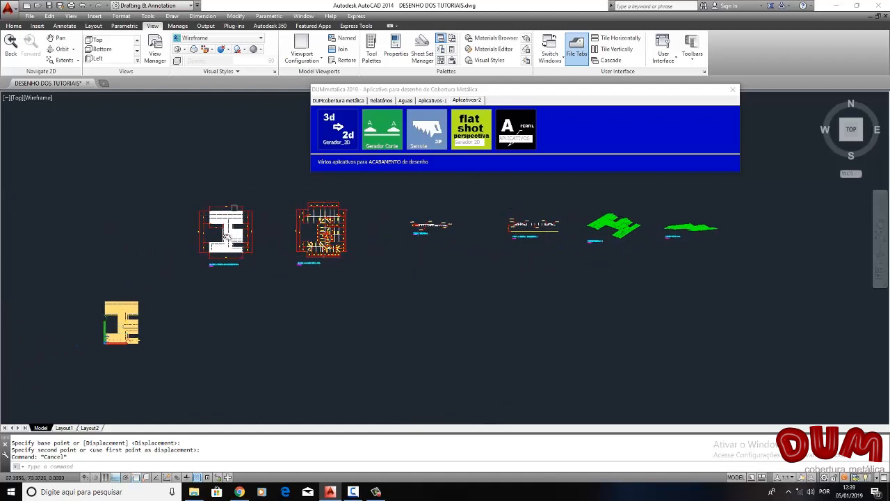